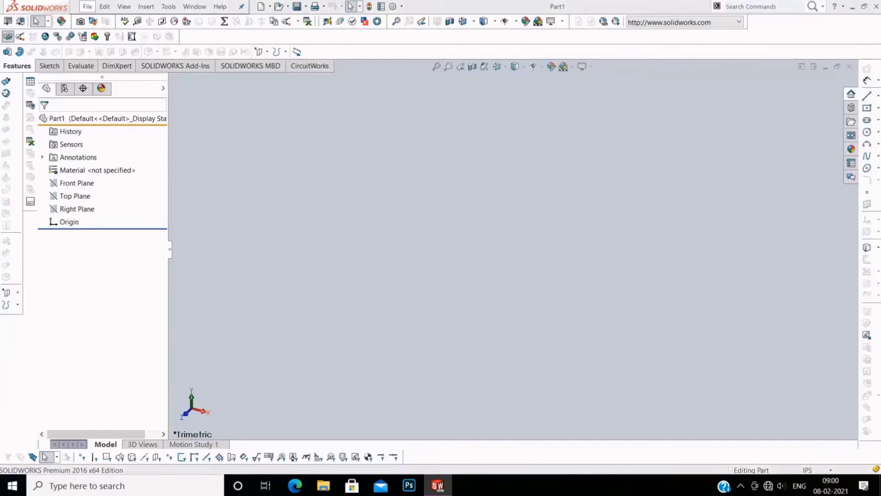
Step: Bring up the File menu commands for the blank part Part1
click(87, 7)
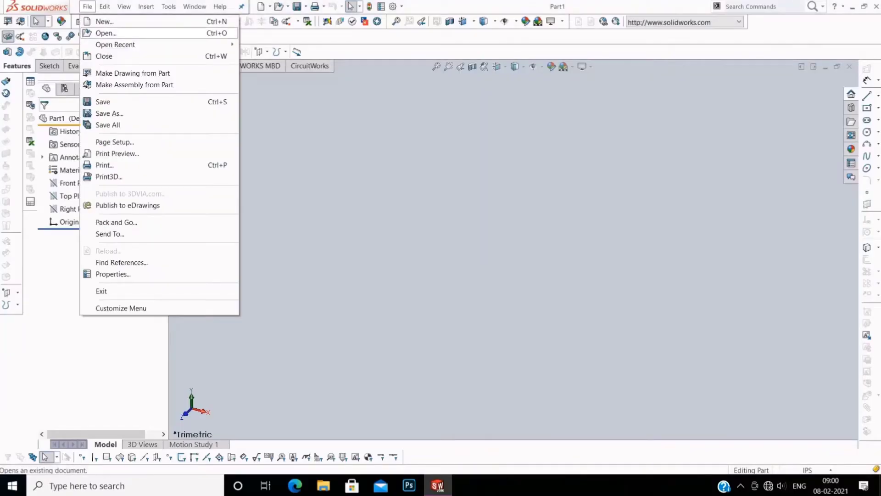
Step: Switch the part's unit system to MMGS (millimetre, gram, second)
key(Escape)
click(811, 469)
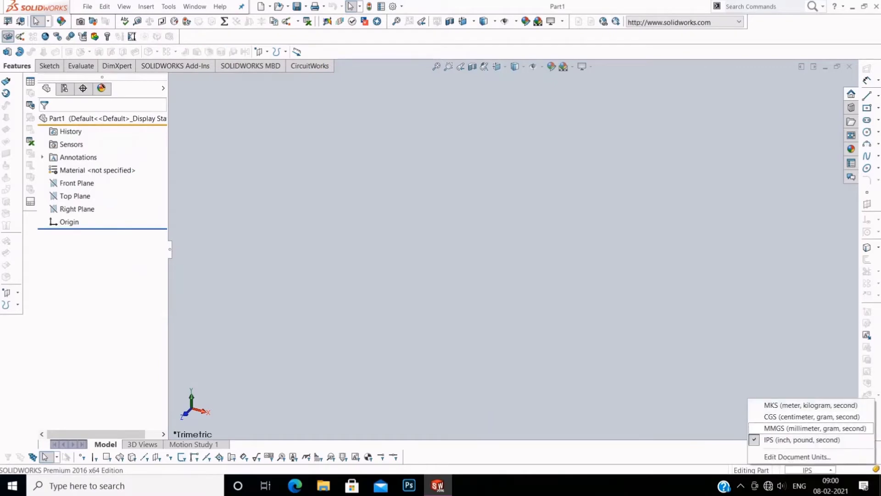
click(780, 428)
Step: Start a sketch on the Front Plane with two circles centred on the origin
click(49, 65)
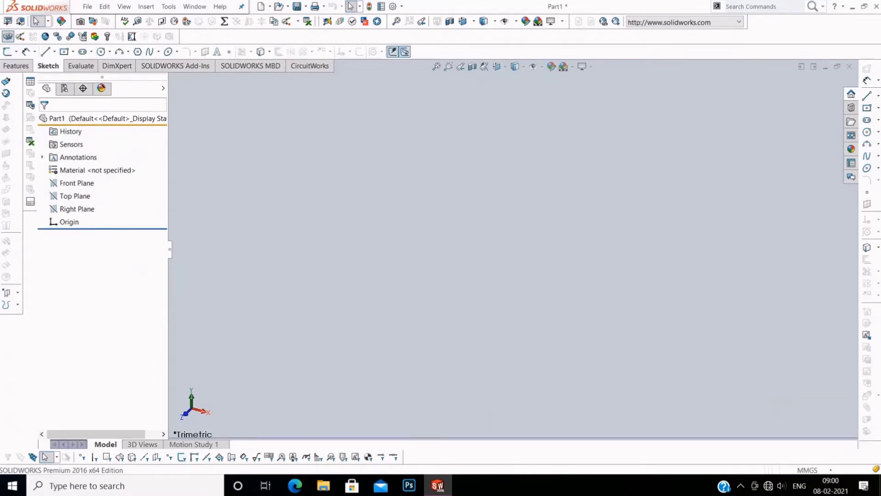
click(17, 52)
click(19, 64)
click(404, 161)
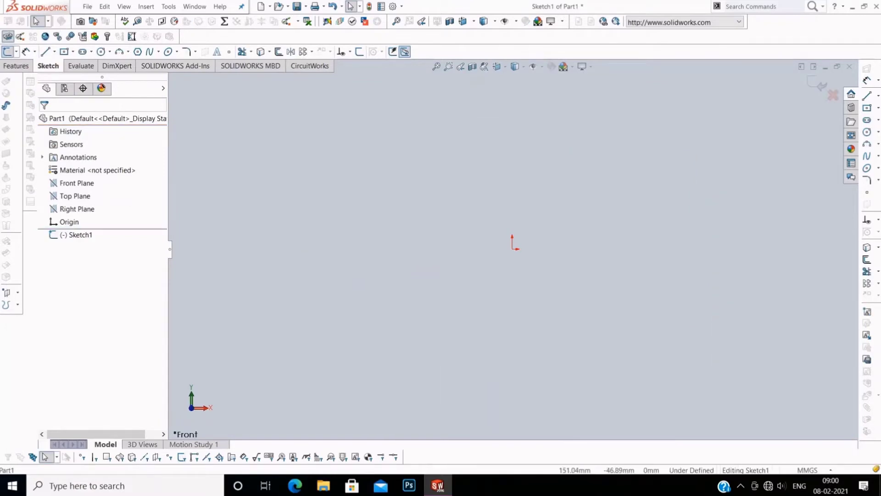
click(867, 132)
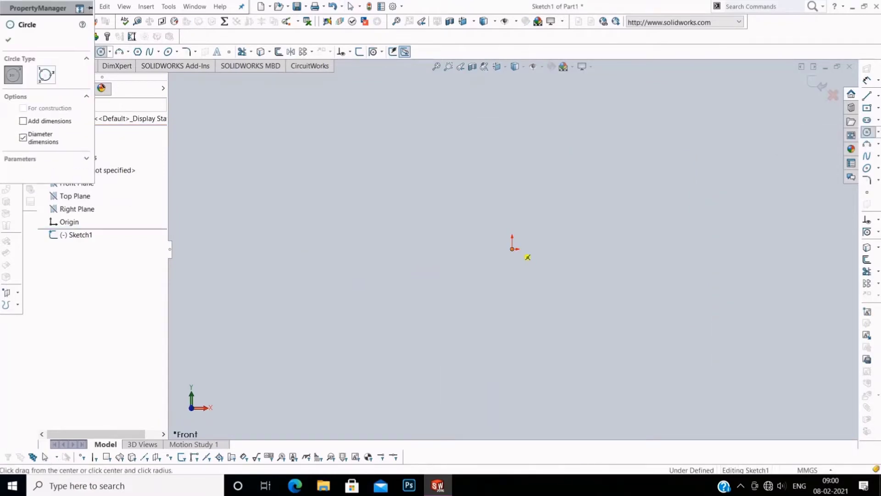
click(512, 249)
click(454, 281)
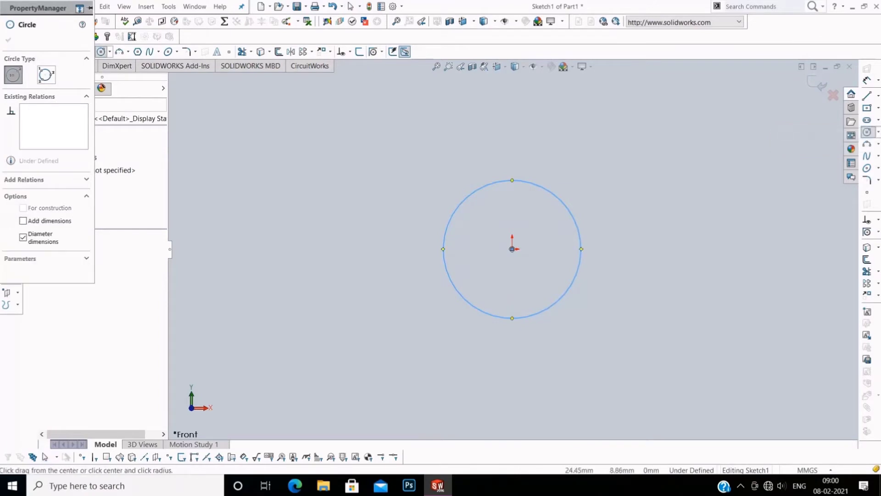
click(512, 249)
click(405, 253)
Step: Dimension the outer circle Ø320 and the inner circle Ø124
right_click(271, 251)
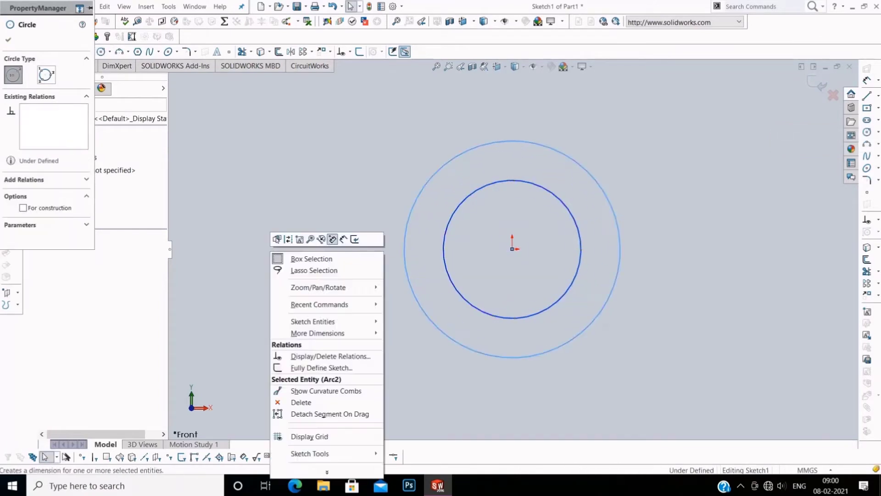
click(332, 239)
click(322, 248)
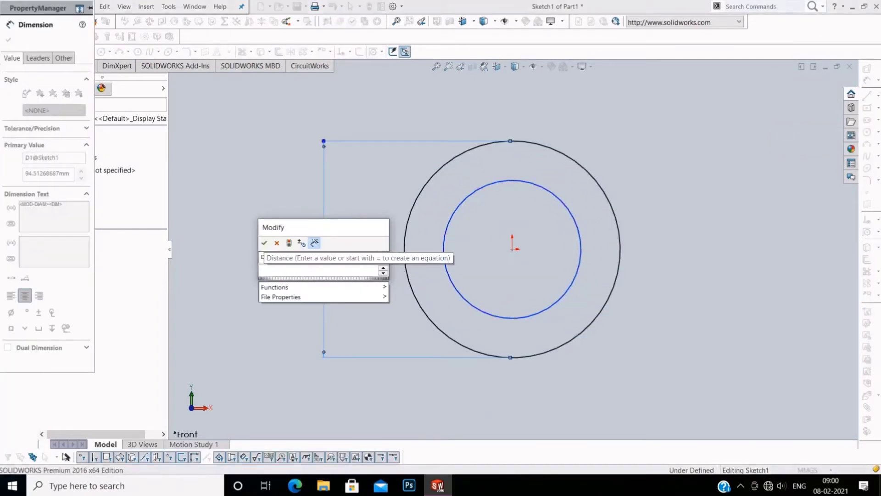
text(320)
key(Return)
right_click(280, 221)
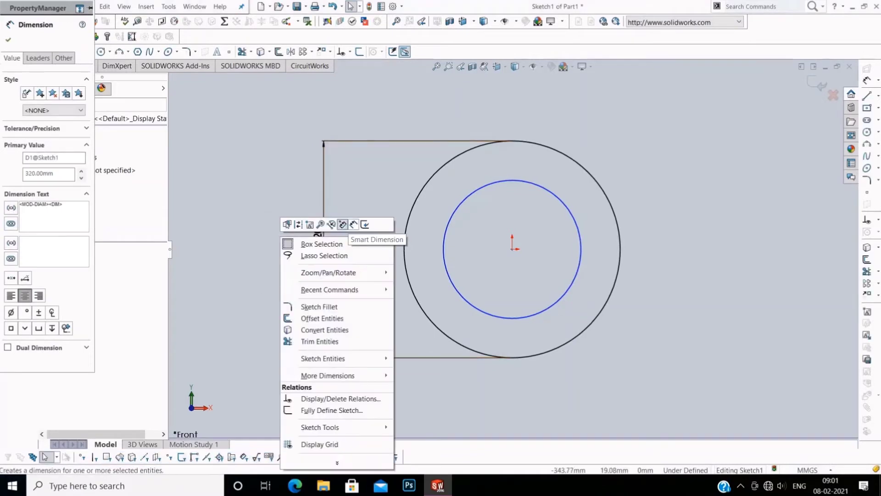
click(342, 226)
click(580, 258)
click(367, 183)
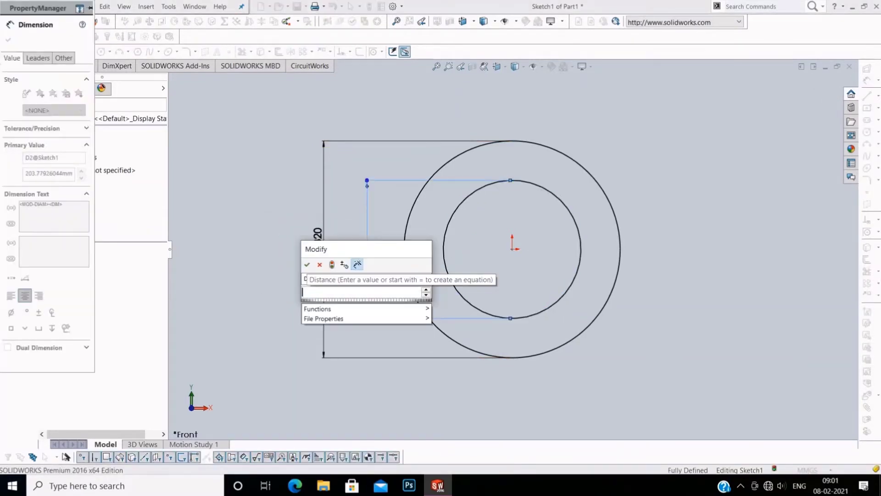
text(124)
key(Return)
scroll(513, 249, up, 2)
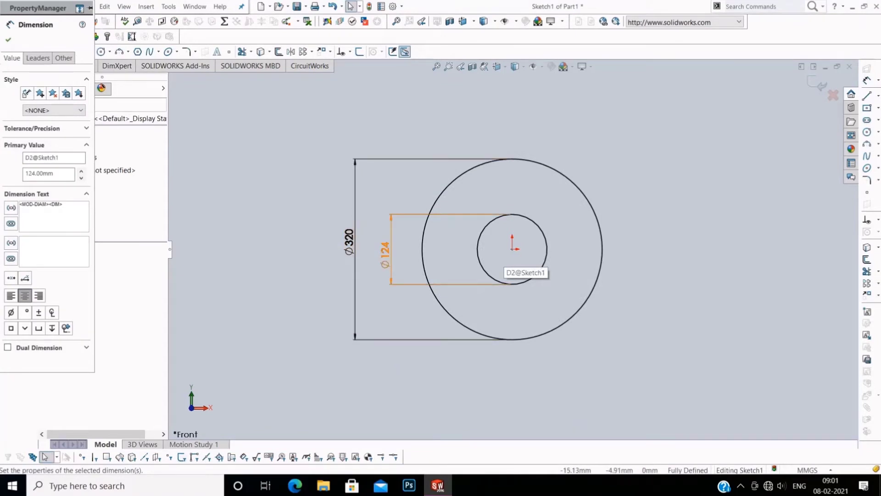
scroll(513, 249, up, 1)
Step: Draw a horizontal midpoint line centred above the circles
click(878, 95)
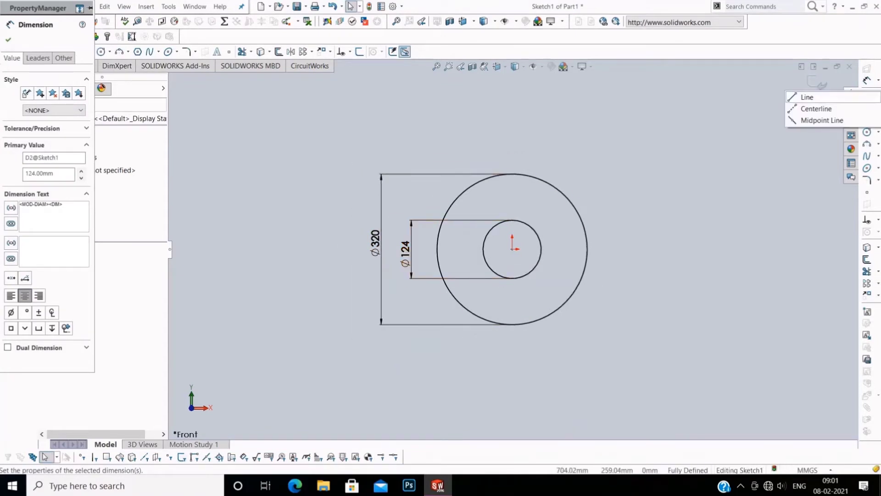
click(806, 106)
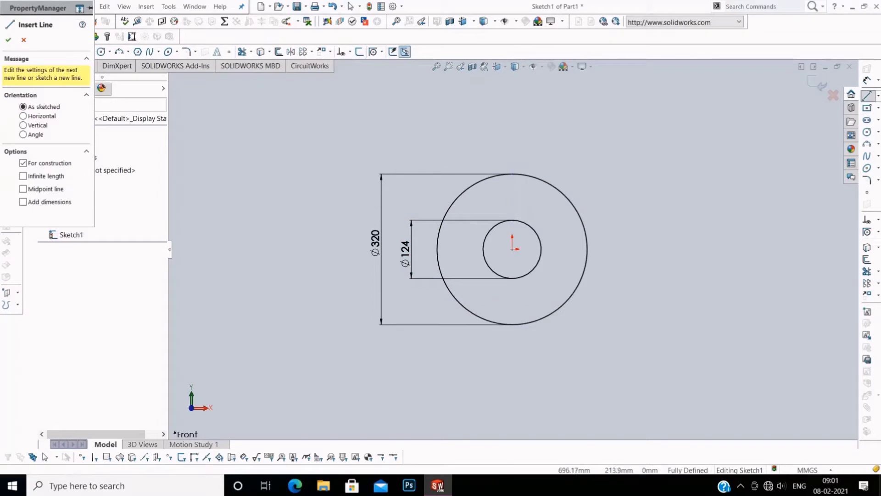
click(878, 95)
click(803, 118)
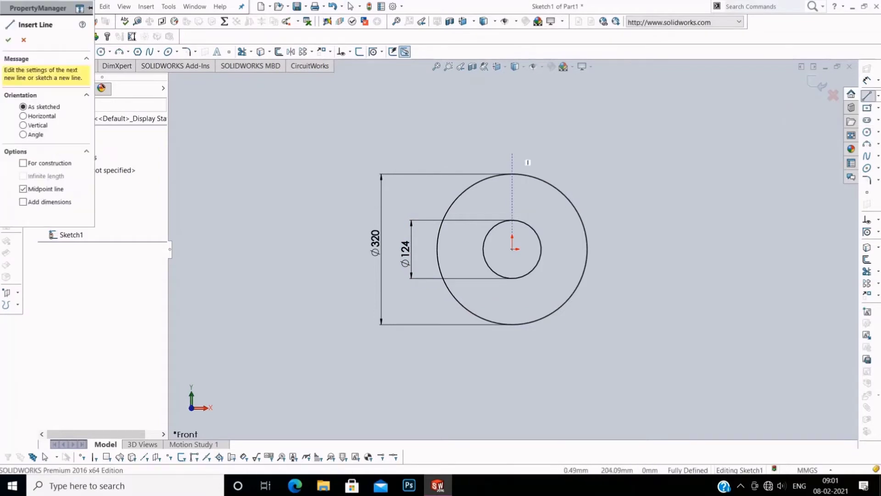
drag(513, 152, 495, 151)
Step: Dimension the horizontal line to 60 long and check its relations
right_click(457, 123)
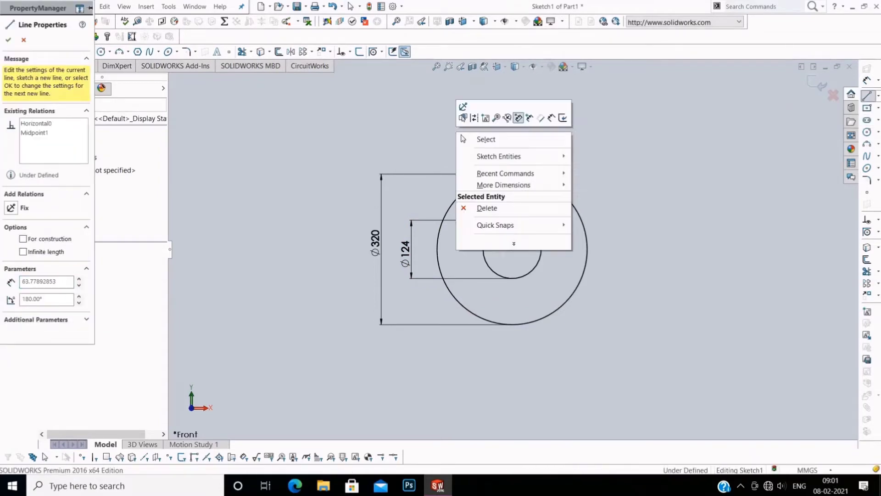
click(559, 110)
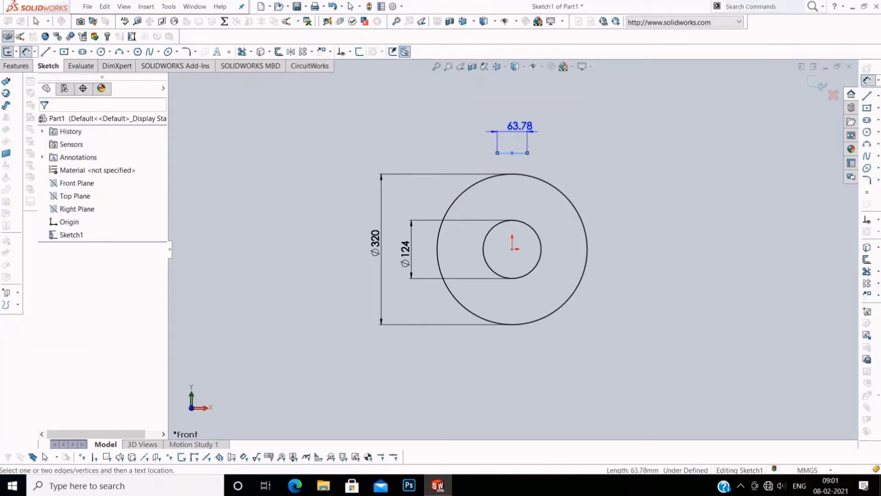
click(520, 131)
text(60)
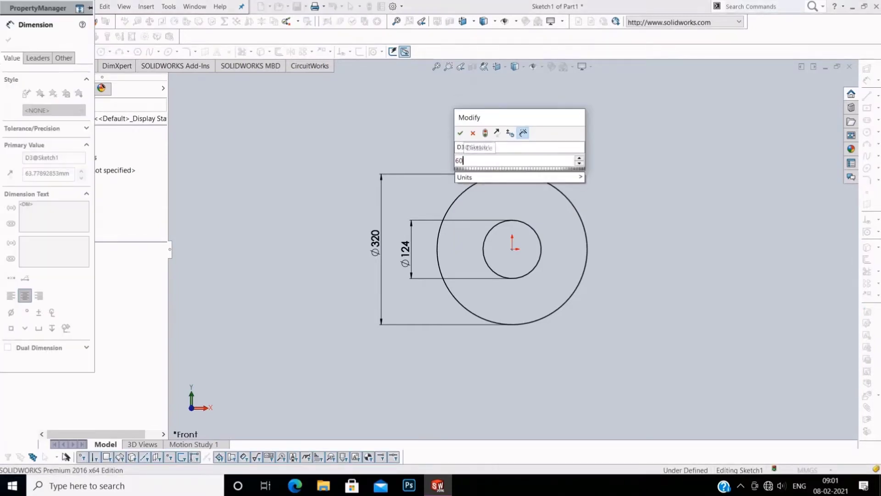
key(Return)
click(8, 40)
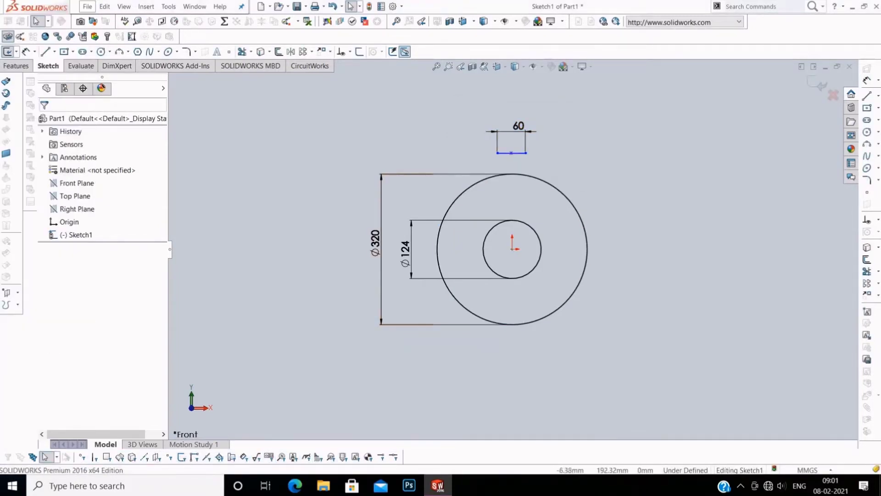
click(511, 153)
key(Escape)
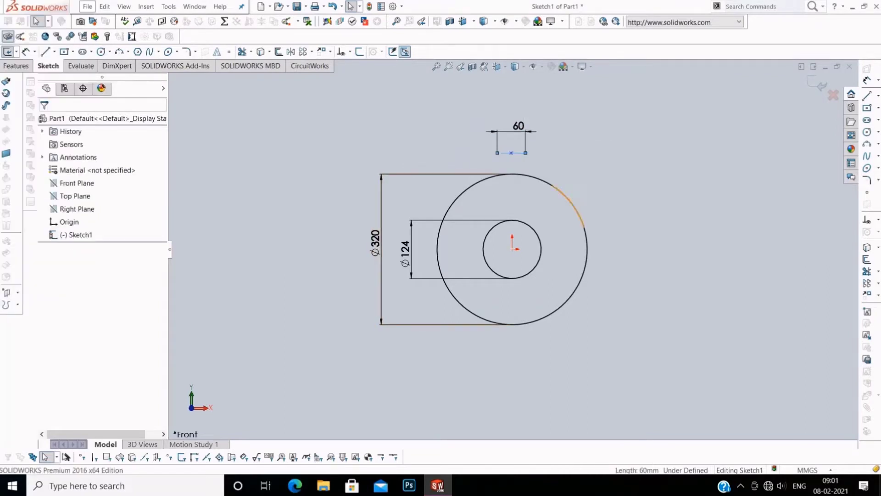
Step: Add a sketch point left of the origin, dimensioned 151 horizontally from it
click(229, 52)
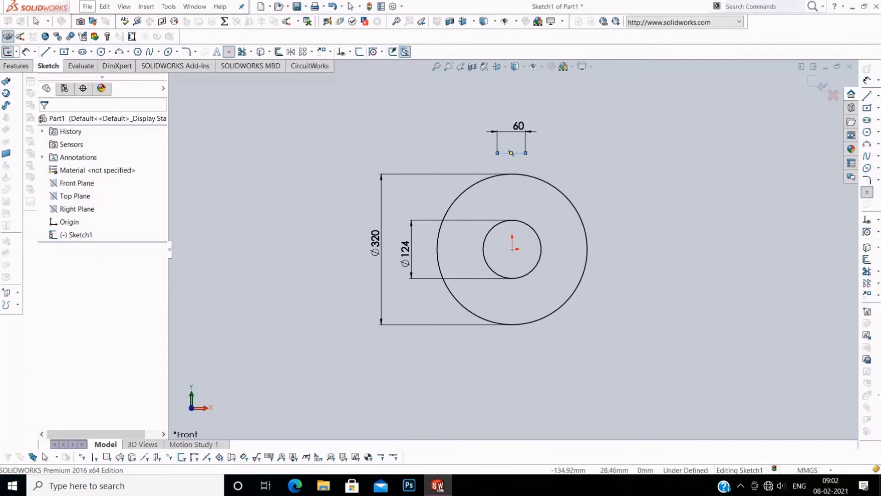
click(450, 231)
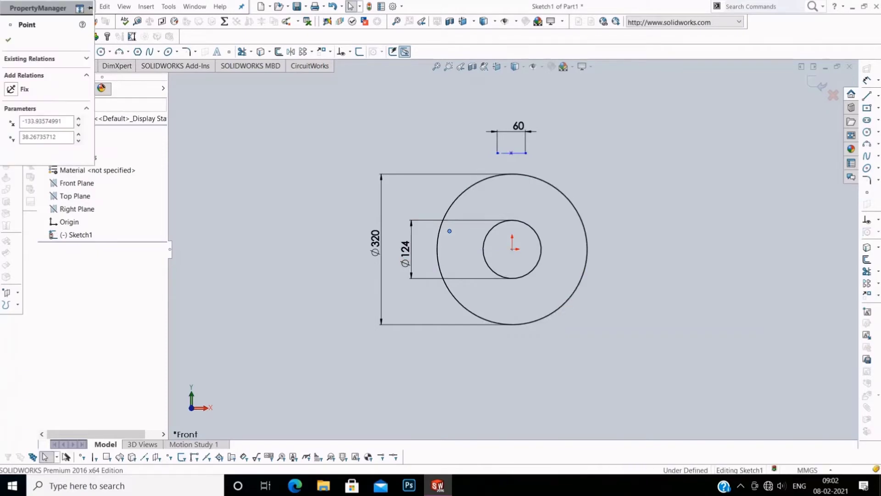
right_click(327, 183)
click(388, 199)
click(449, 231)
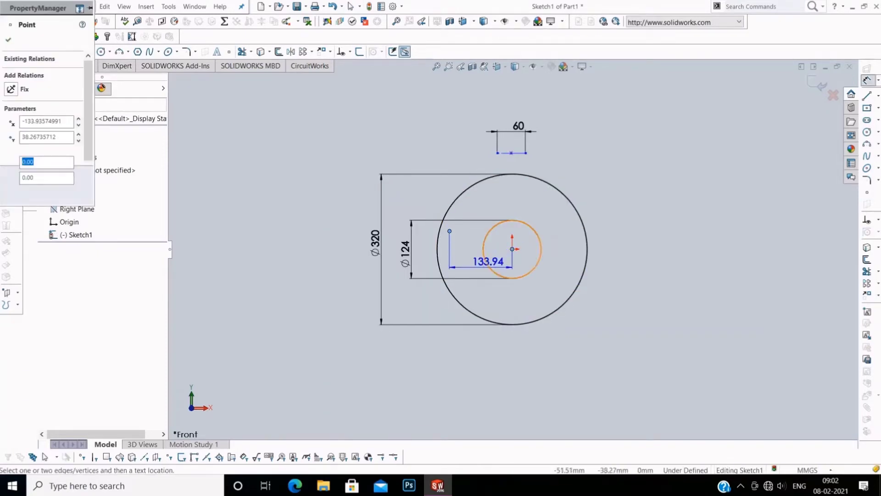
click(512, 249)
click(459, 287)
text(151)
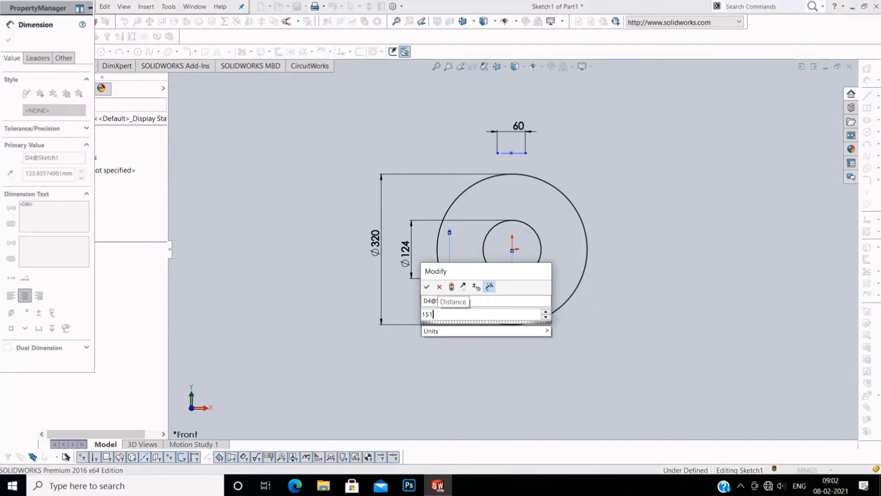
key(Return)
scroll(496, 236, down, 2)
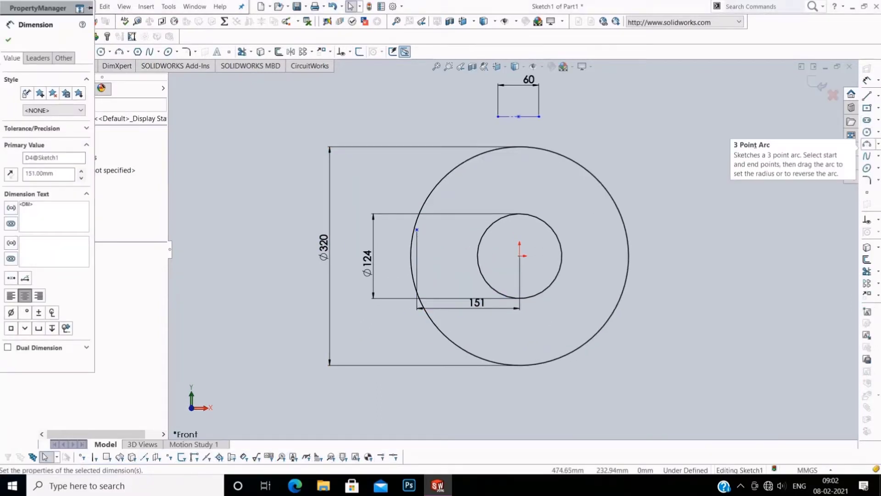
Step: Draw a three-point arc from the line's left end to the Ø124 circle, radius 150
click(878, 144)
click(753, 165)
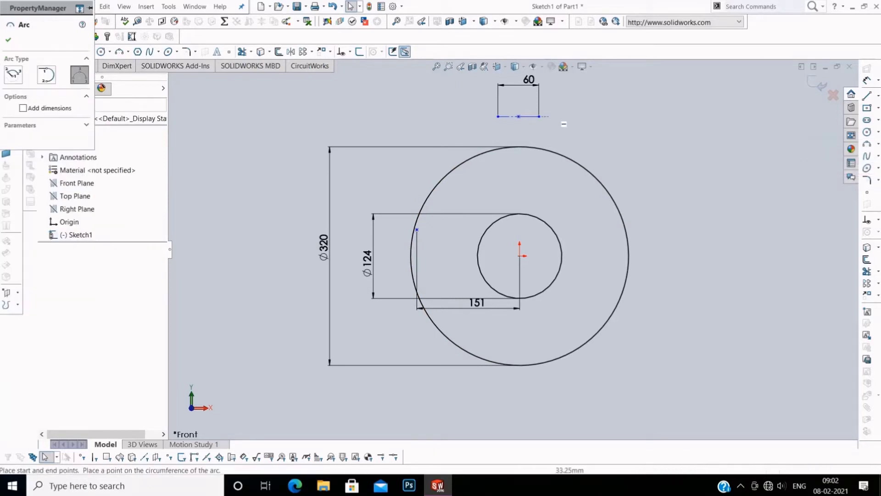
click(498, 116)
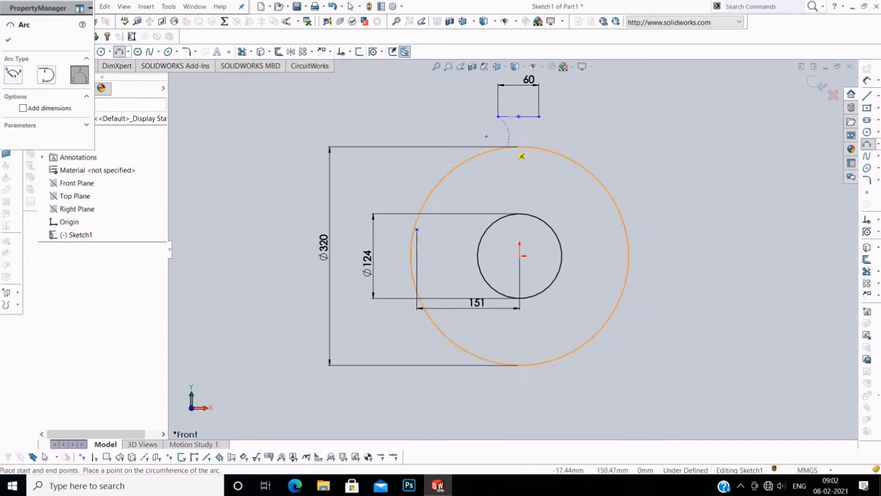
click(566, 231)
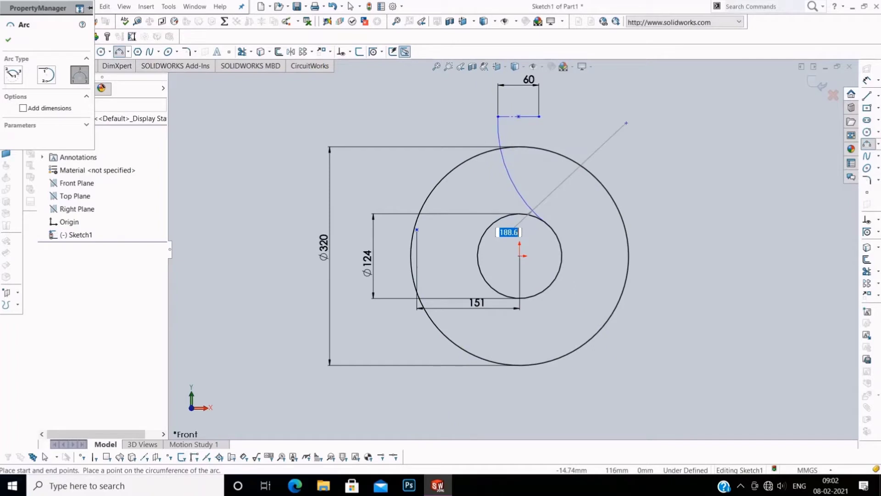
click(627, 123)
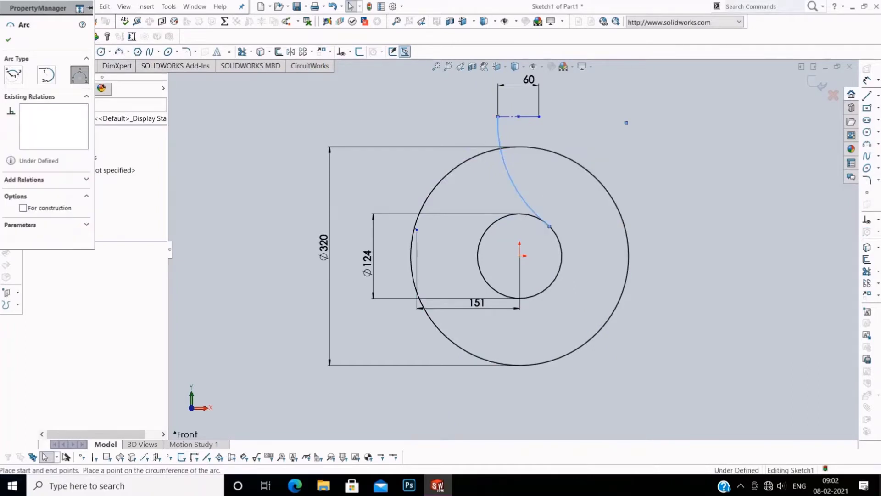
right_click(499, 103)
click(404, 87)
click(511, 121)
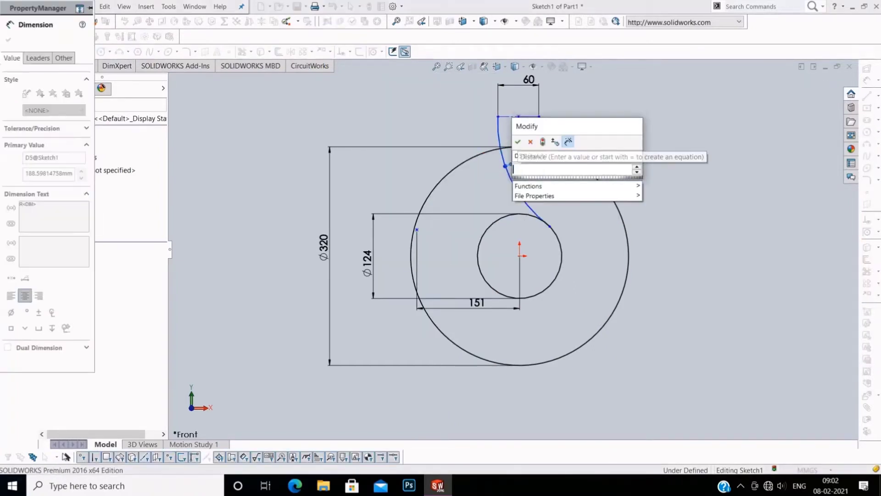
text(150)
key(Return)
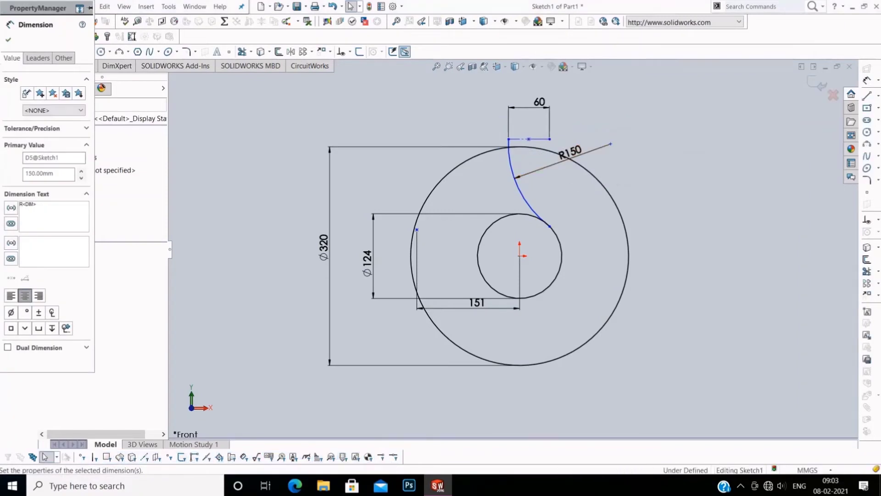
Step: Dimension the top line 190 above the origin
right_click(597, 126)
click(615, 133)
click(529, 139)
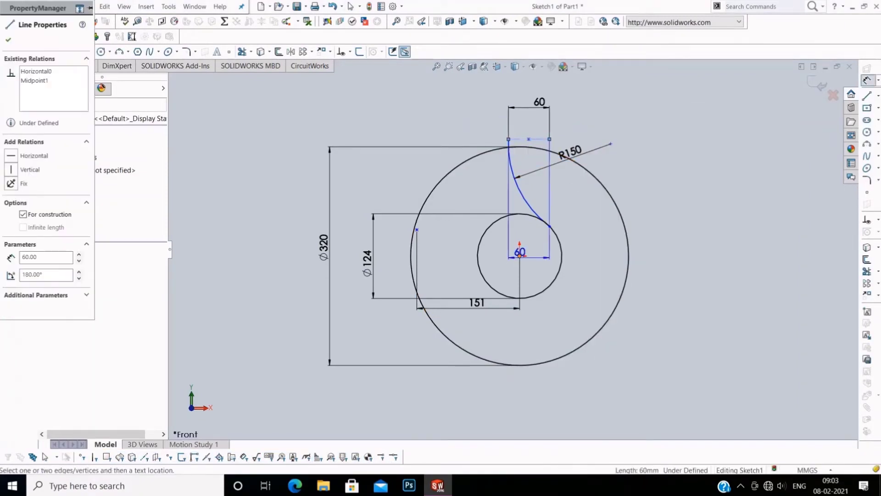
click(520, 256)
click(680, 202)
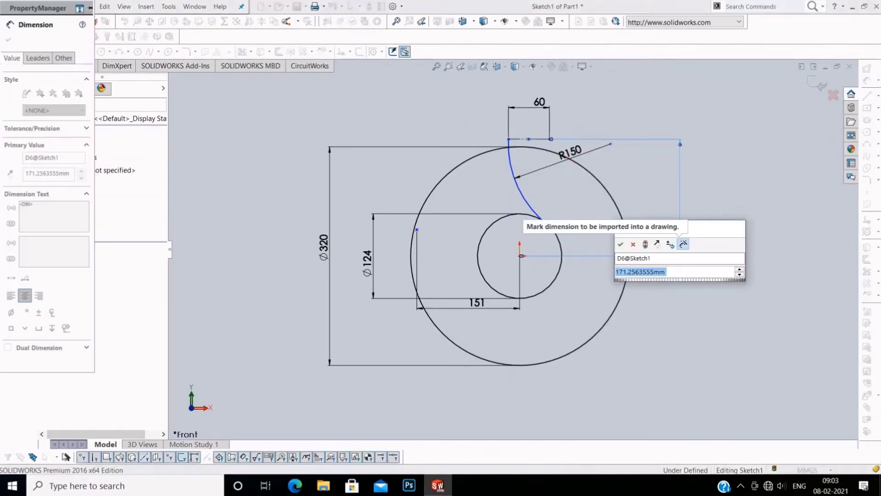
text(190)
key(Return)
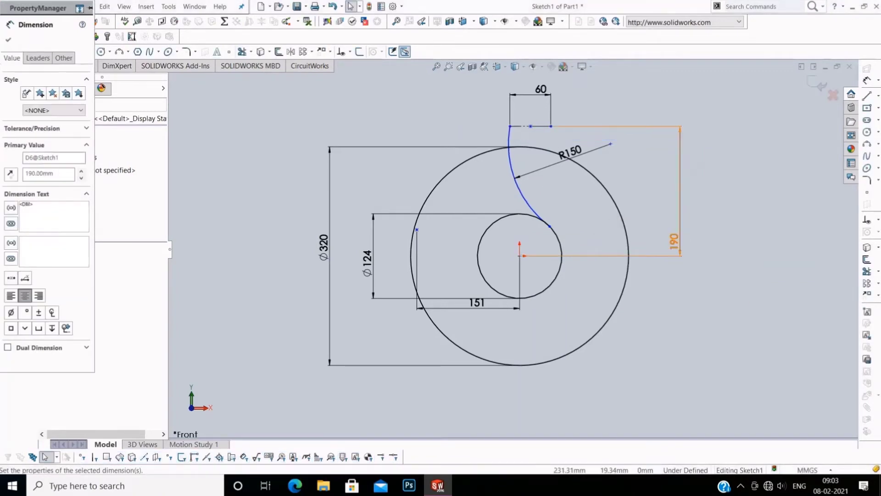
scroll(586, 182, up, 3)
scroll(585, 182, down, 1)
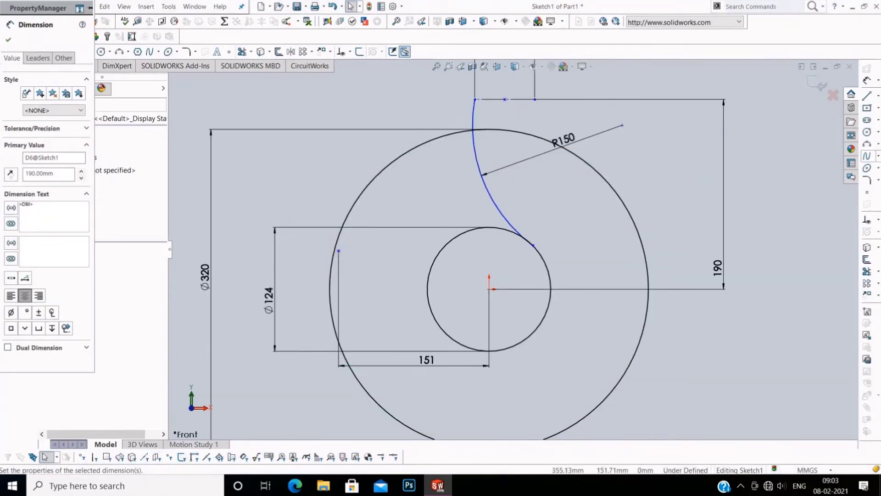
click(877, 156)
click(757, 153)
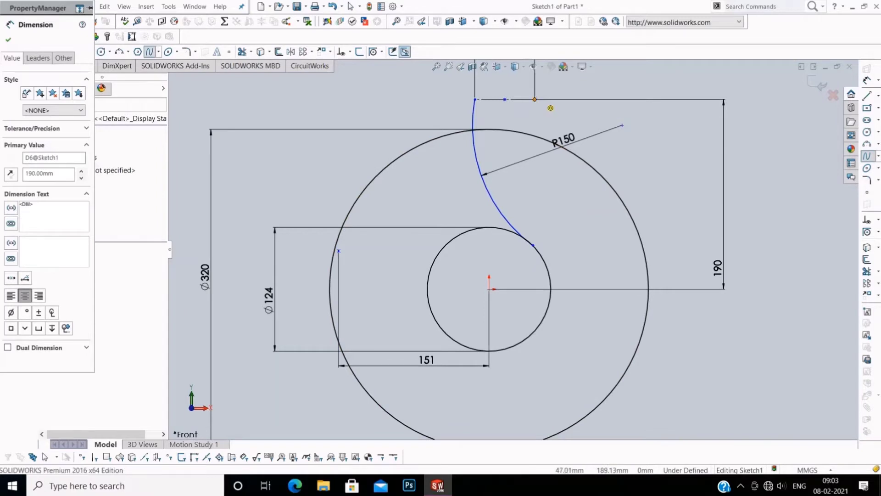
Step: Draw a spline from the top line's right end down to the Ø320 circle
click(536, 100)
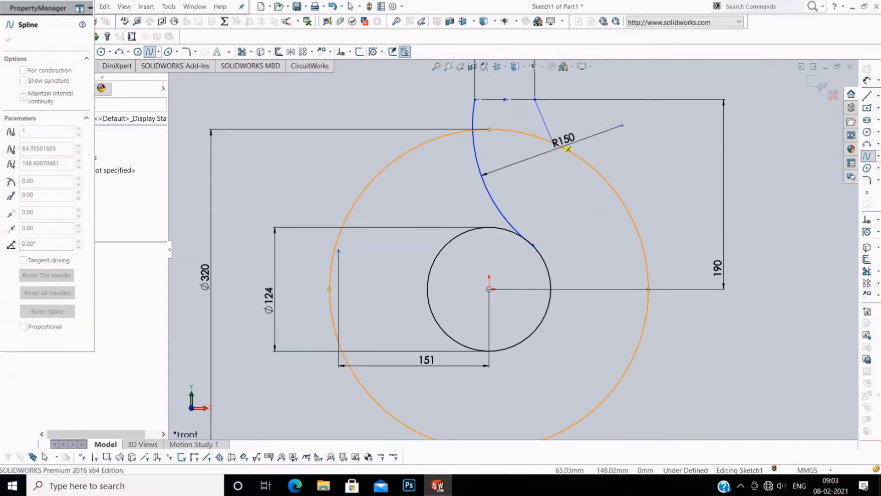
click(541, 129)
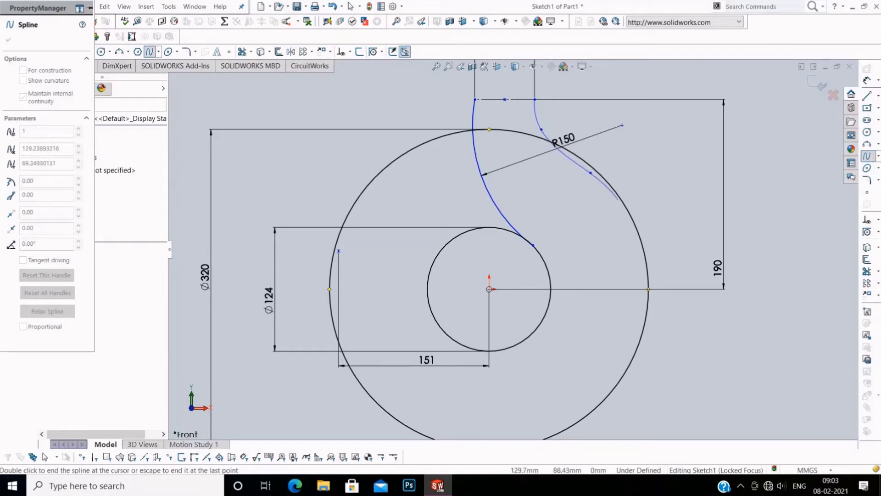
click(648, 229)
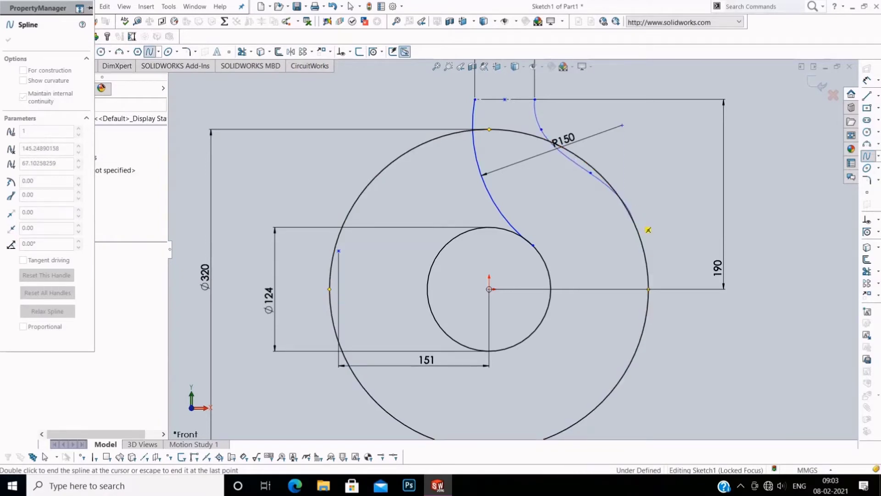
right_click(644, 226)
click(678, 236)
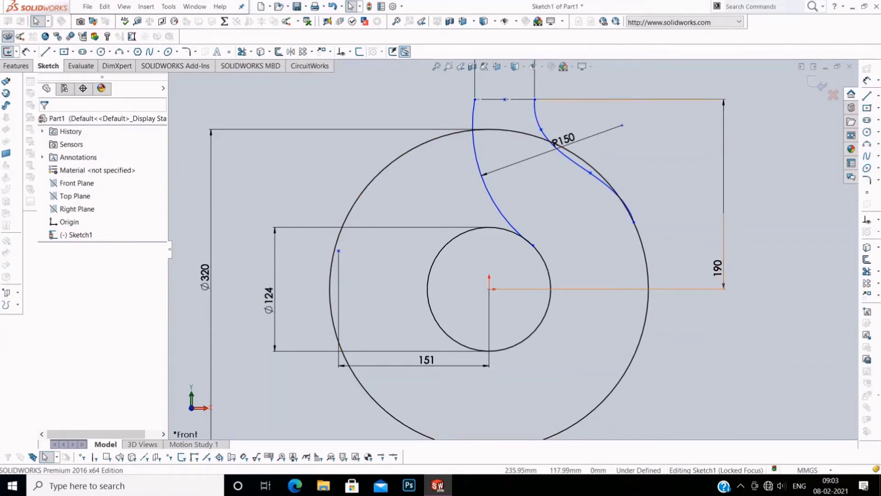
Step: Draw a three-point arc from the left reference point to the Ø124 circle
click(868, 144)
click(879, 144)
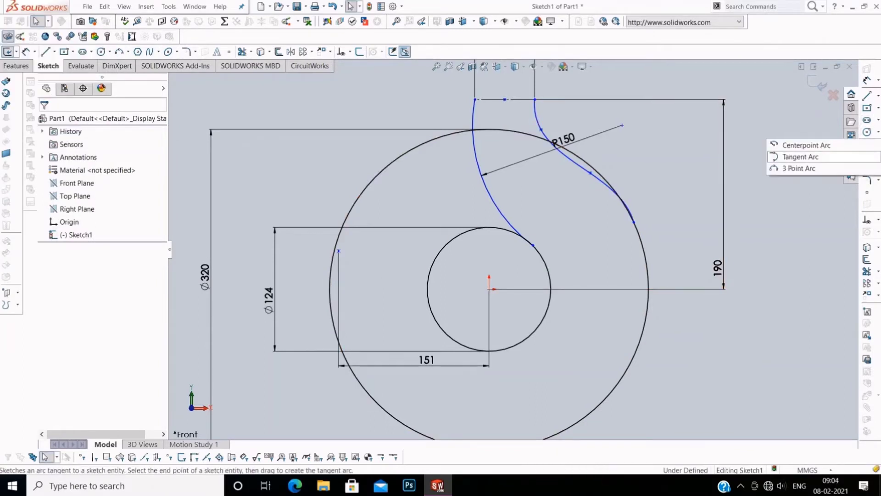
click(790, 167)
click(339, 251)
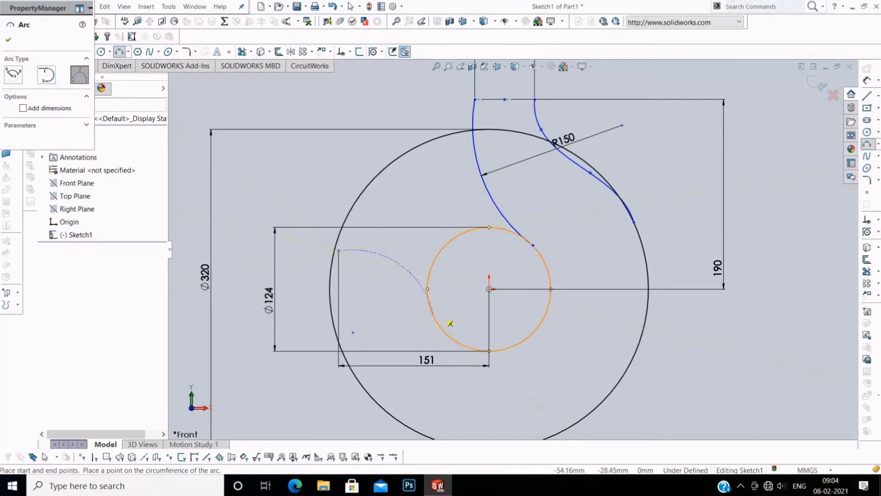
click(457, 337)
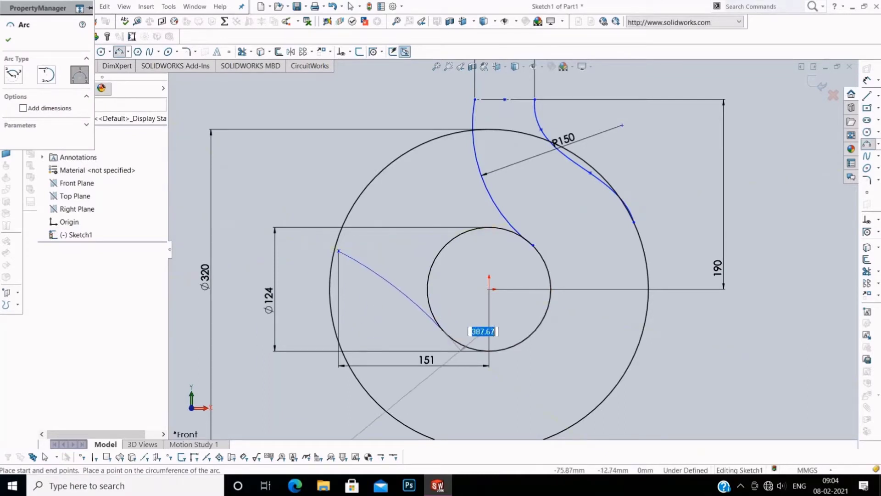
click(459, 345)
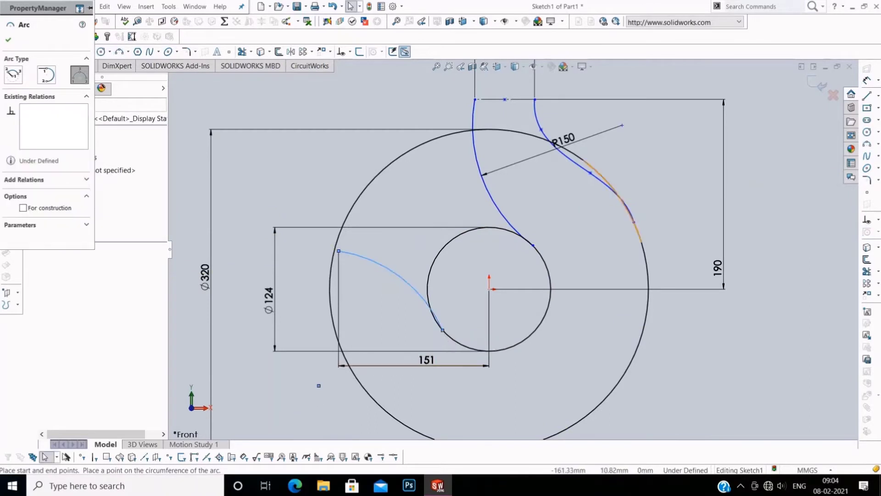
Step: Draw a second spline along the left side near the Ø320 circle
click(879, 156)
click(768, 157)
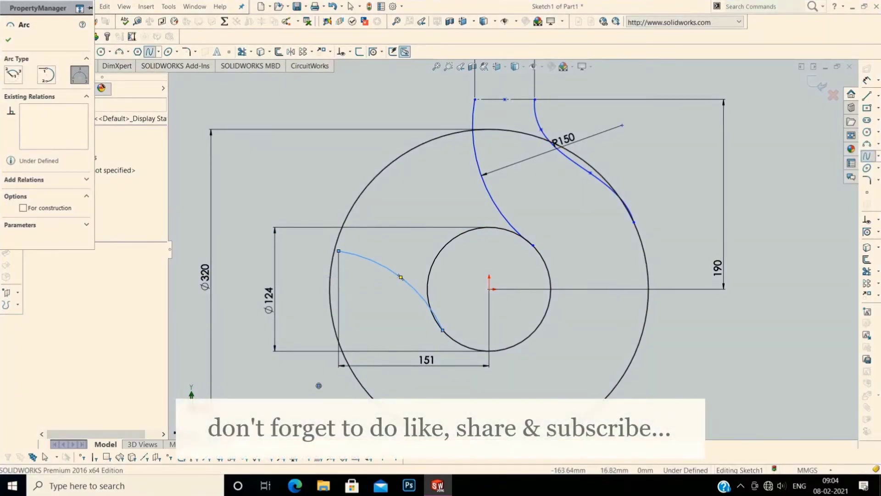
click(327, 273)
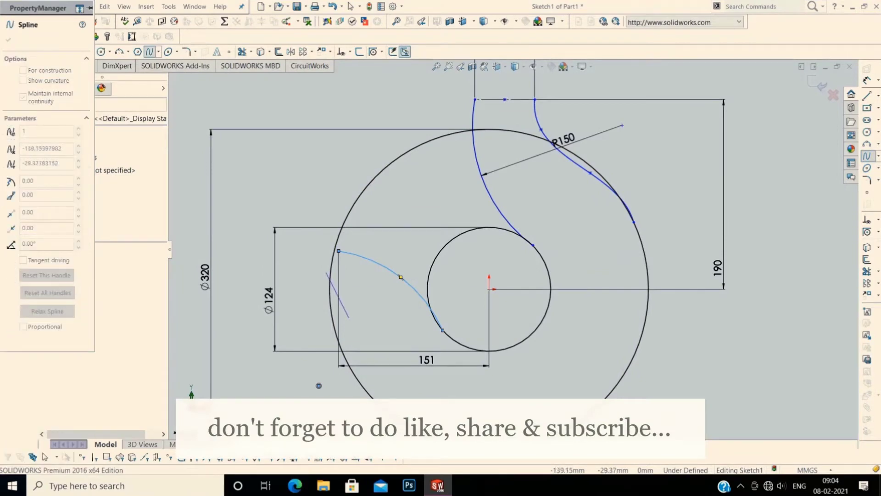
click(365, 324)
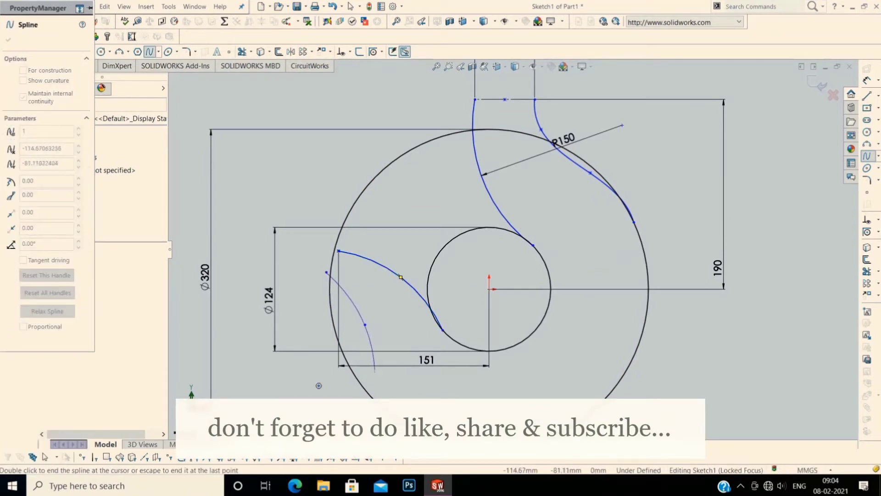
click(375, 373)
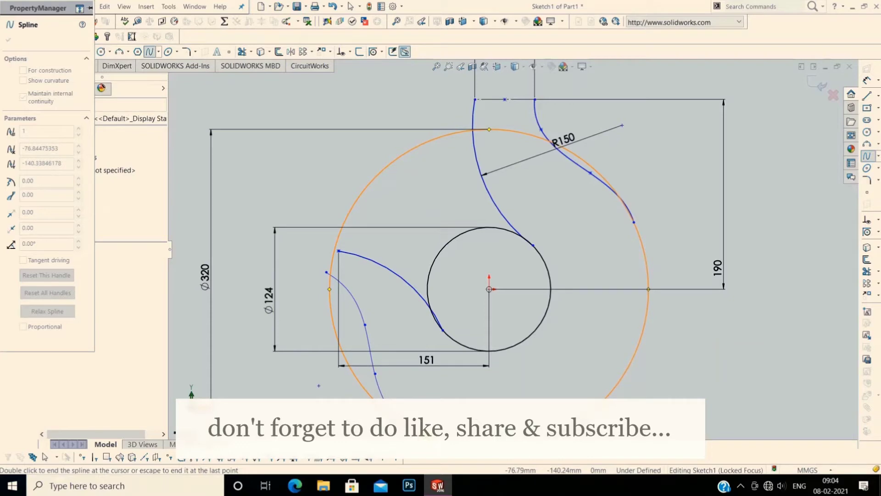
right_click(433, 400)
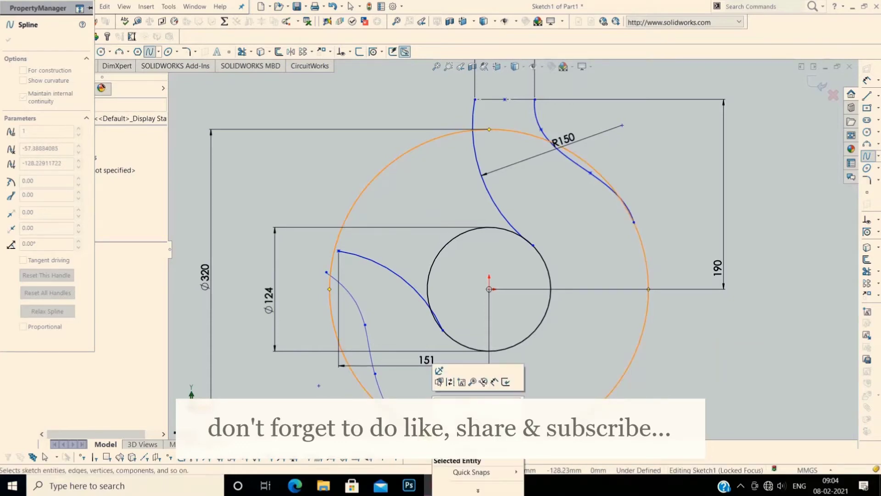
click(448, 409)
scroll(505, 207, up, 2)
scroll(459, 275, down, 3)
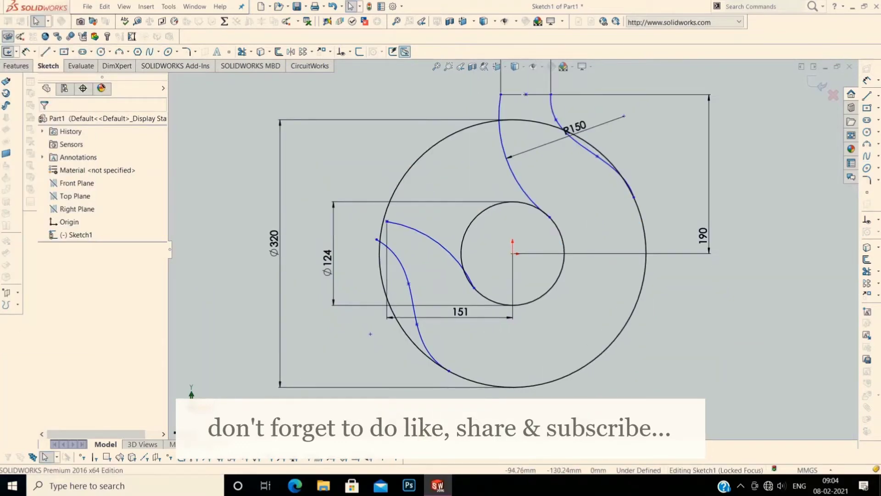
Step: Make the left spline tangent to the Ø320 circle
click(411, 285)
ctrl+click(675, 163)
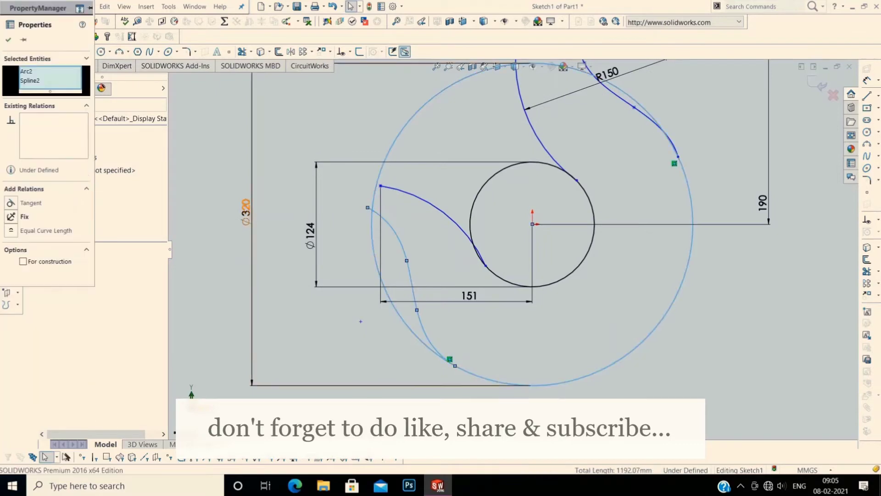
click(11, 202)
key(Escape)
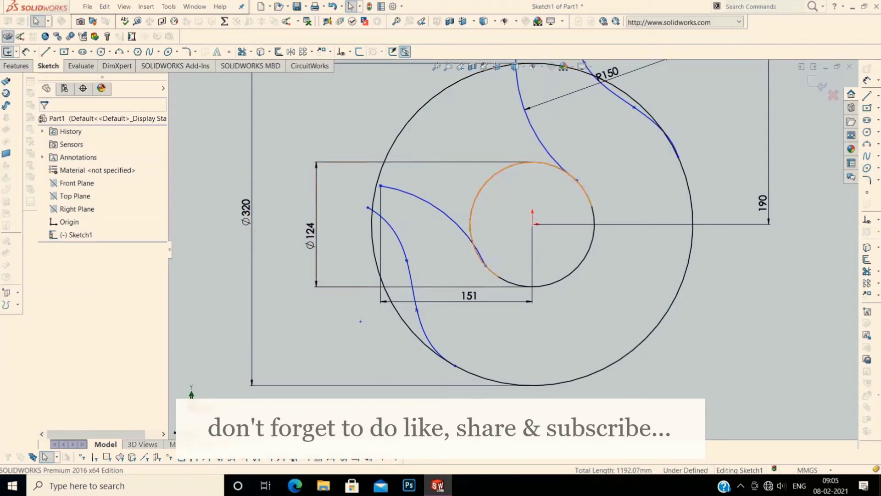
click(242, 51)
click(433, 242)
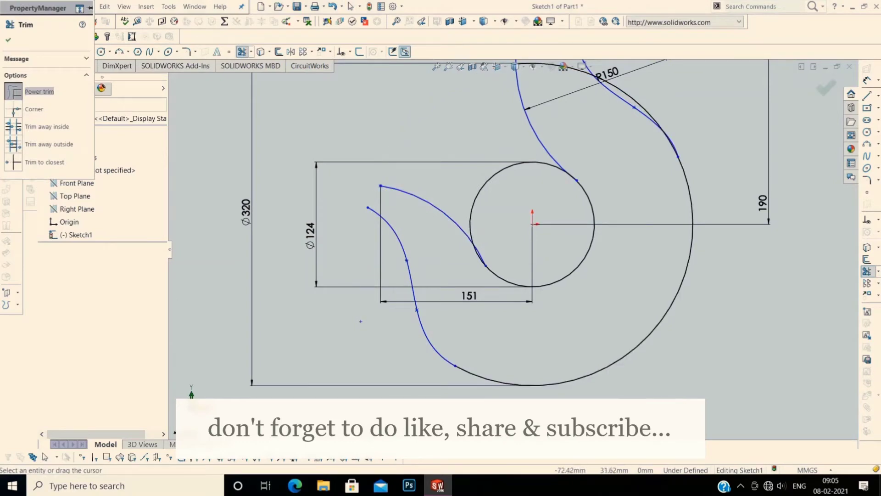
Step: Power-trim the leftover arc segment between the splines to close the hook outline
scroll(479, 239, down, 3)
scroll(478, 240, down, 3)
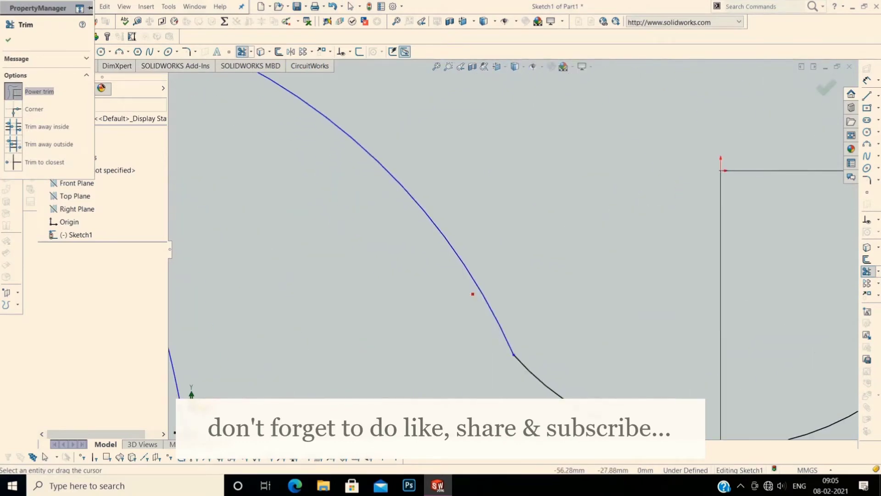
scroll(511, 304, up, 3)
scroll(511, 305, up, 3)
scroll(511, 305, up, 2)
scroll(625, 118, down, 5)
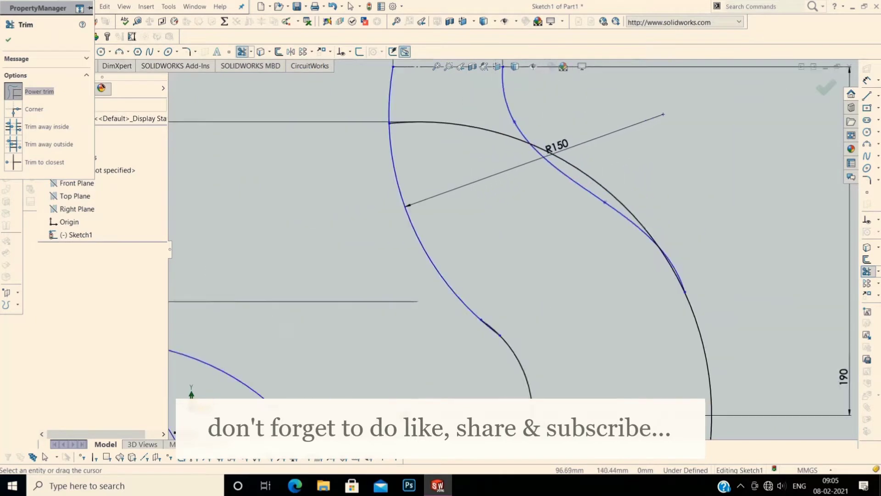
scroll(643, 138, down, 2)
scroll(643, 137, down, 3)
scroll(643, 137, down, 2)
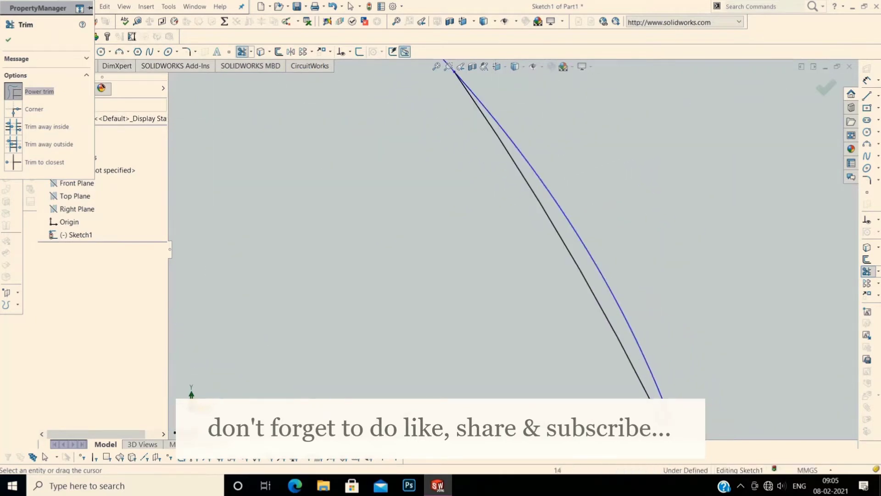
scroll(538, 260, up, 3)
scroll(538, 259, down, 2)
scroll(538, 259, down, 2)
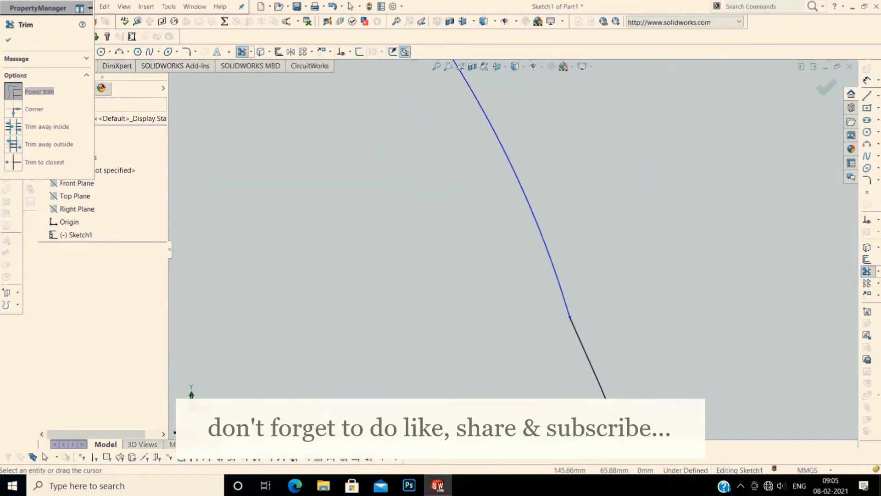
scroll(538, 259, down, 2)
scroll(538, 260, up, 2)
scroll(538, 259, up, 3)
scroll(538, 259, down, 1)
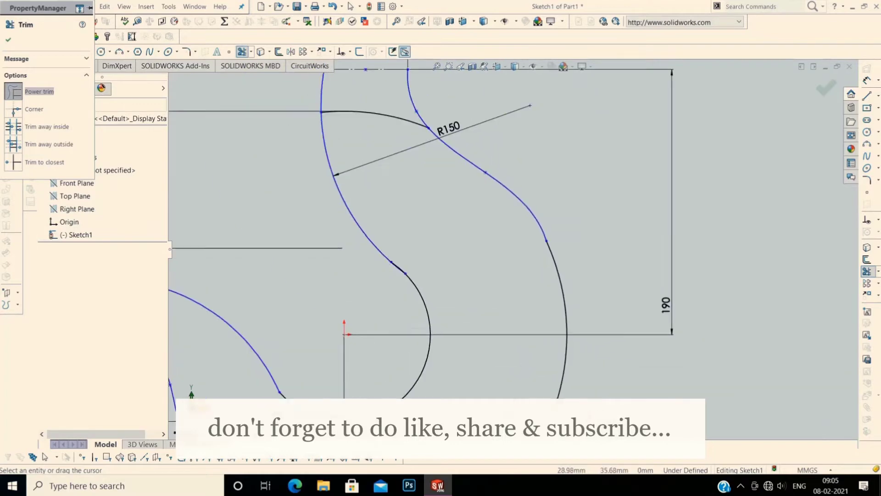
scroll(539, 260, down, 3)
scroll(436, 236, down, 2)
scroll(436, 237, down, 2)
scroll(437, 237, down, 2)
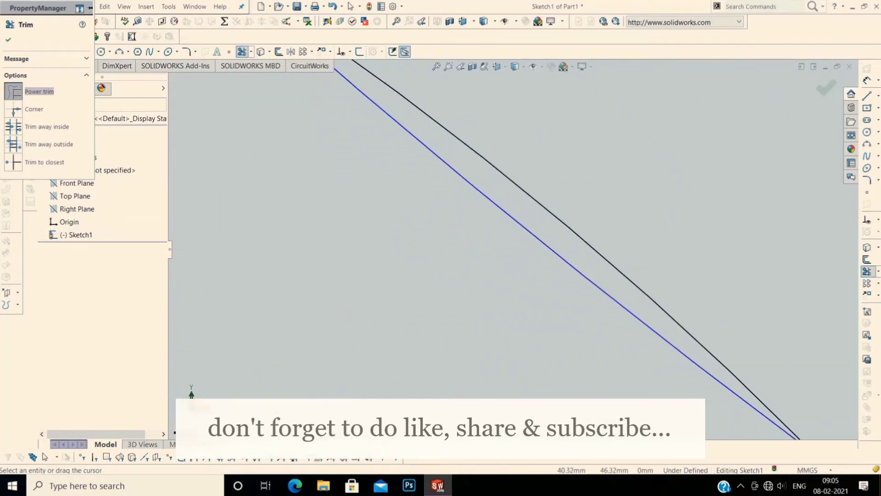
scroll(437, 236, down, 1)
scroll(616, 267, up, 2)
scroll(616, 268, up, 2)
scroll(616, 268, up, 3)
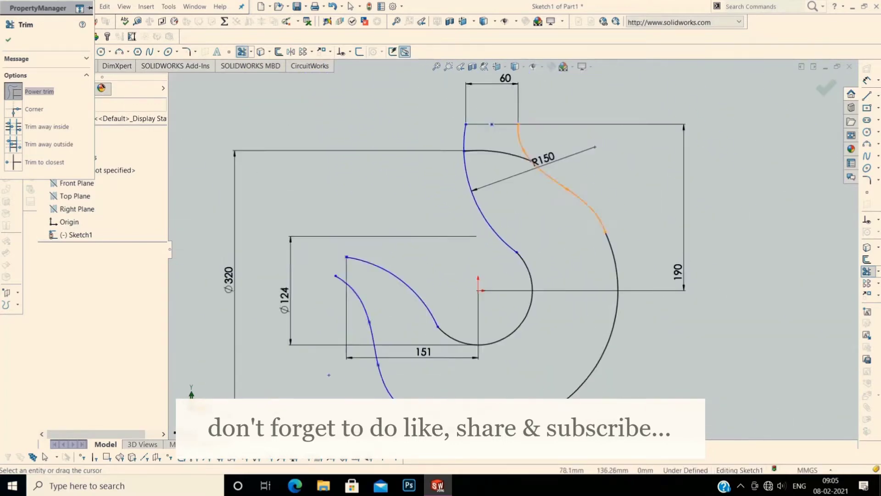
scroll(617, 267, up, 2)
drag(499, 159, 514, 248)
scroll(514, 248, up, 2)
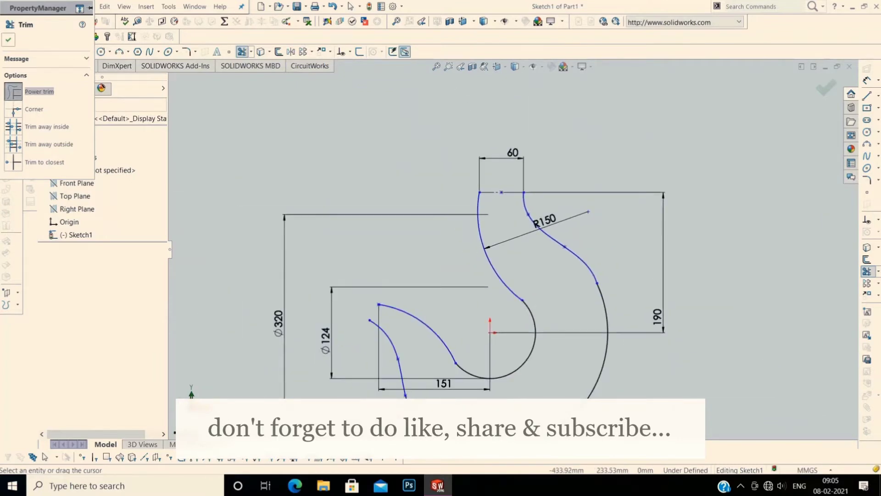
key(Escape)
scroll(459, 321, up, 2)
scroll(478, 321, down, 3)
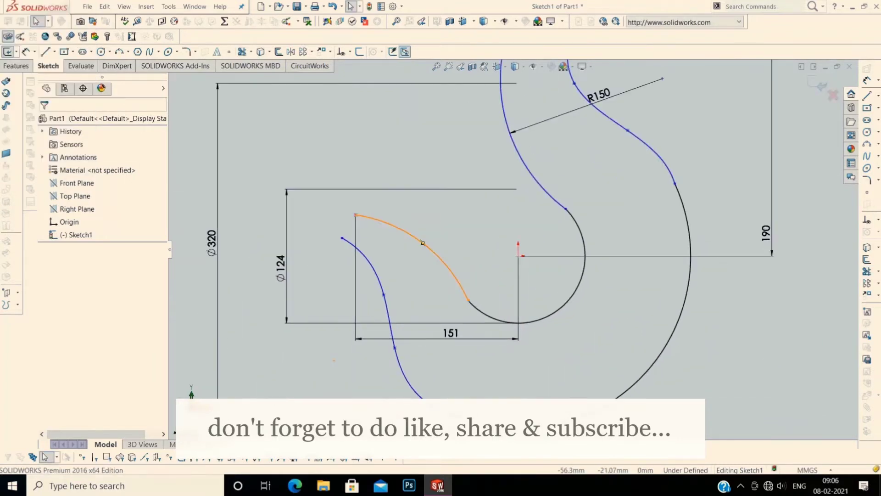
Step: Make the first inner arc tangent to its neighbouring arc
click(423, 243)
ctrl+click(566, 304)
click(31, 217)
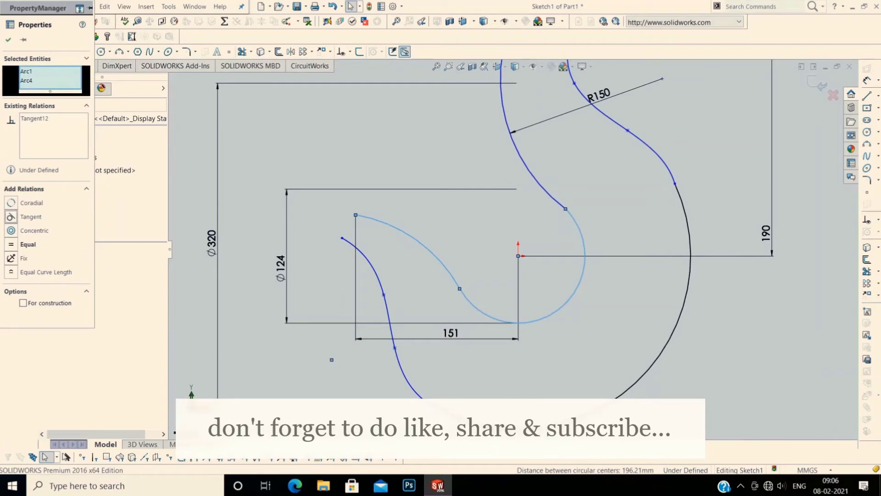
ctrl+click(512, 137)
ctrl+click(584, 257)
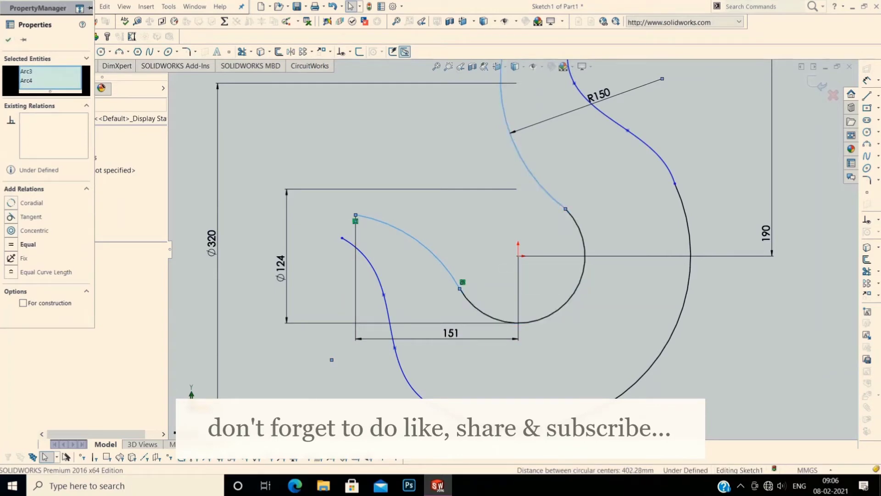
key(Escape)
Step: Make the upper arc tangent to its adjoining arc, then fit the hook in view
click(512, 138)
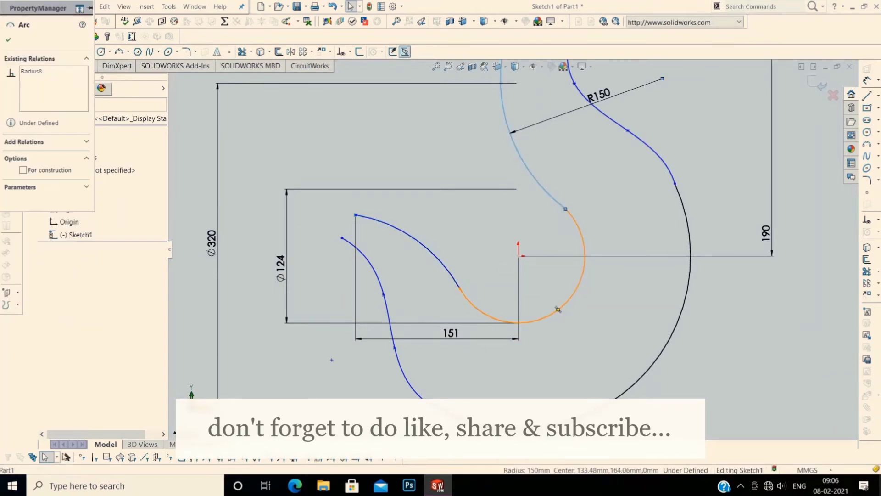
ctrl+click(560, 308)
click(11, 216)
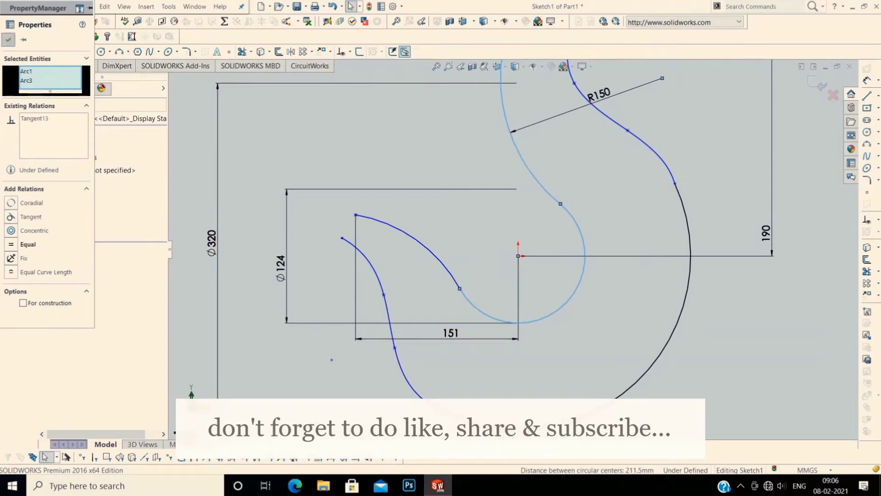
key(Escape)
click(652, 156)
ctrl+click(688, 275)
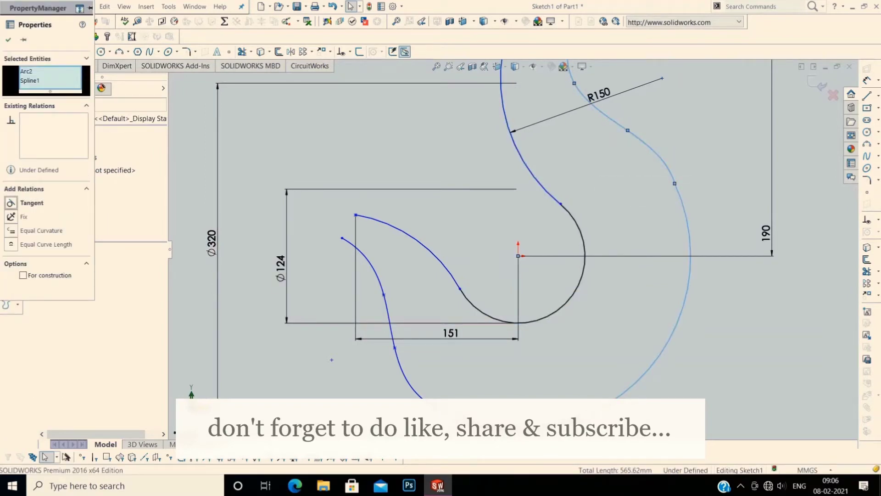
key(Escape)
key(z)
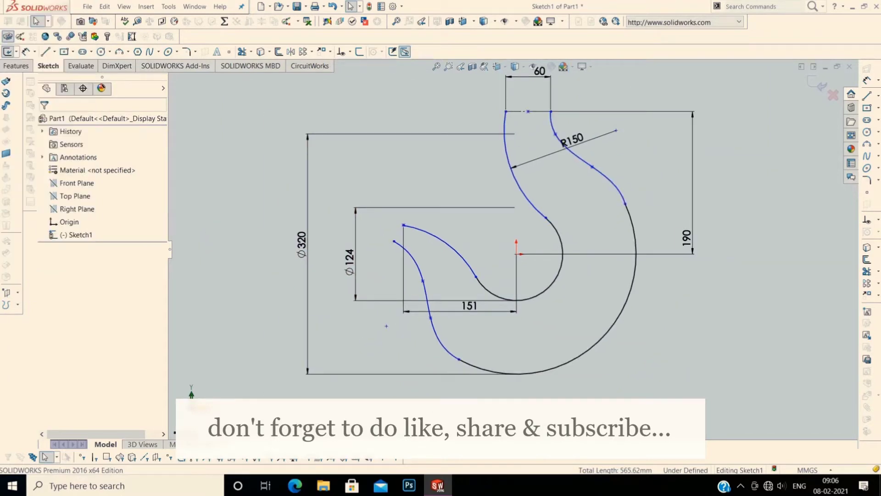
Step: Discard a stray short centerline at the tip, then draw a vertical centerline from the hook centre to the outer arc
click(878, 95)
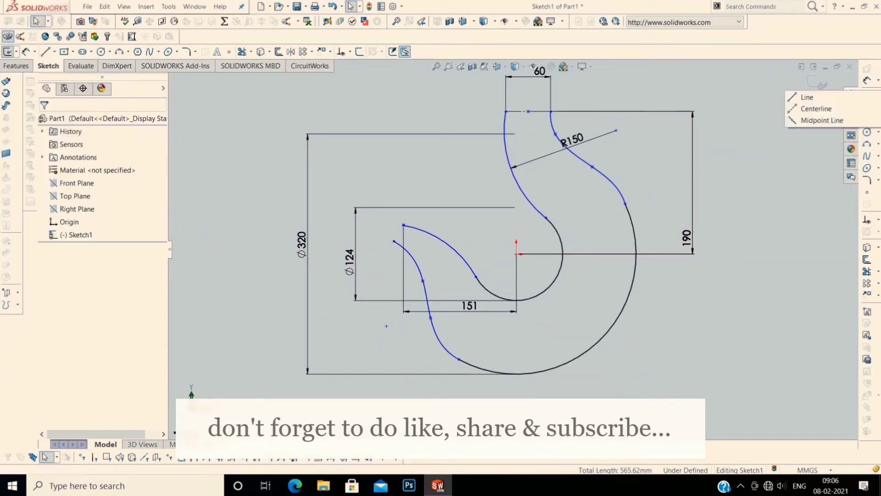
click(798, 109)
click(403, 225)
click(394, 241)
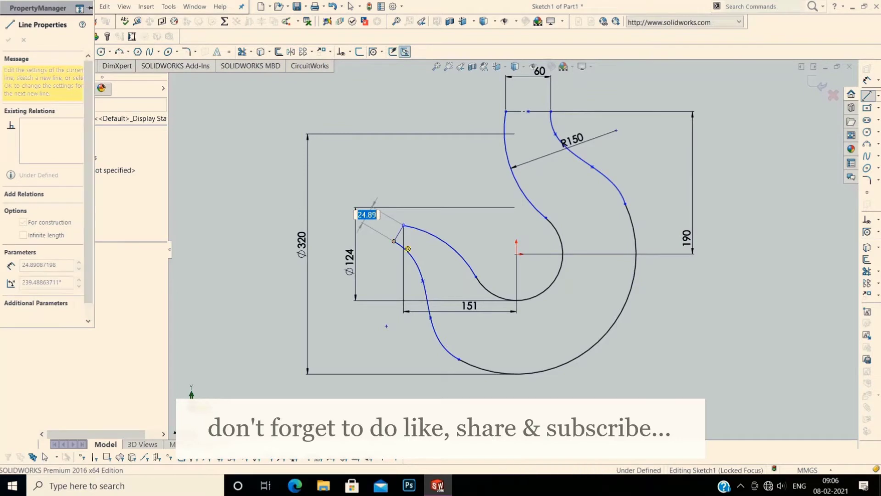
key(Escape)
key(Escape)
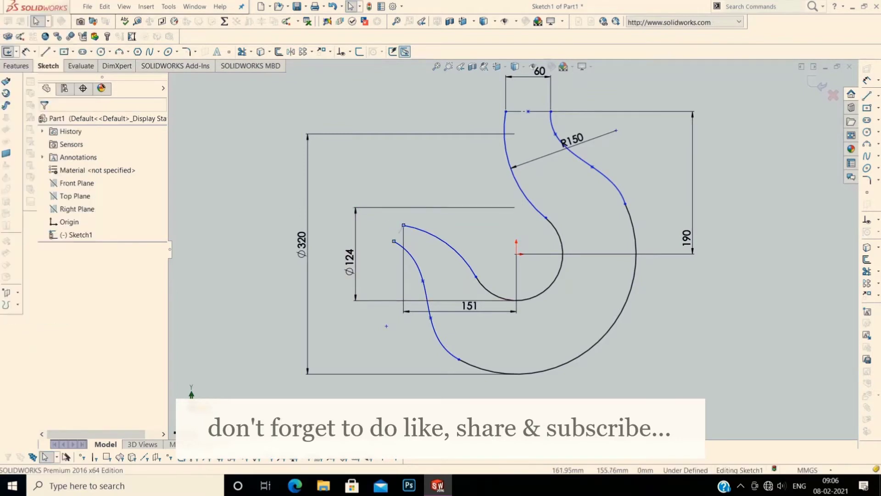
click(878, 95)
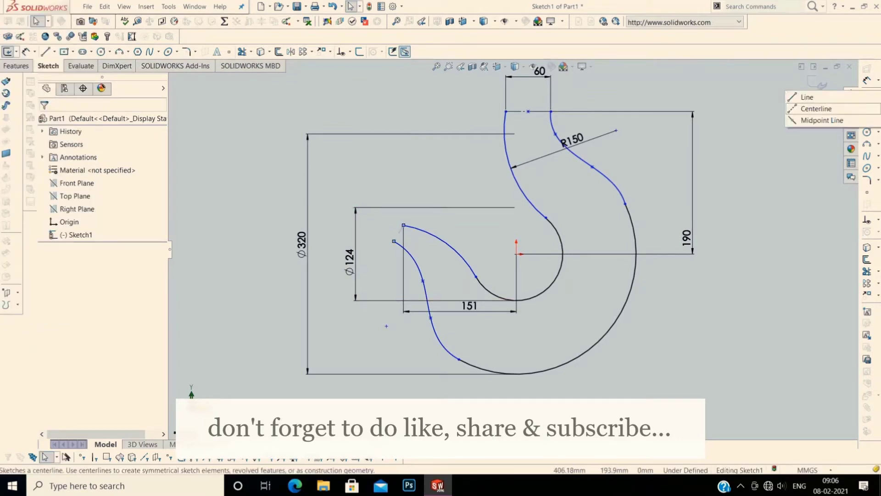
click(799, 109)
click(517, 300)
click(517, 374)
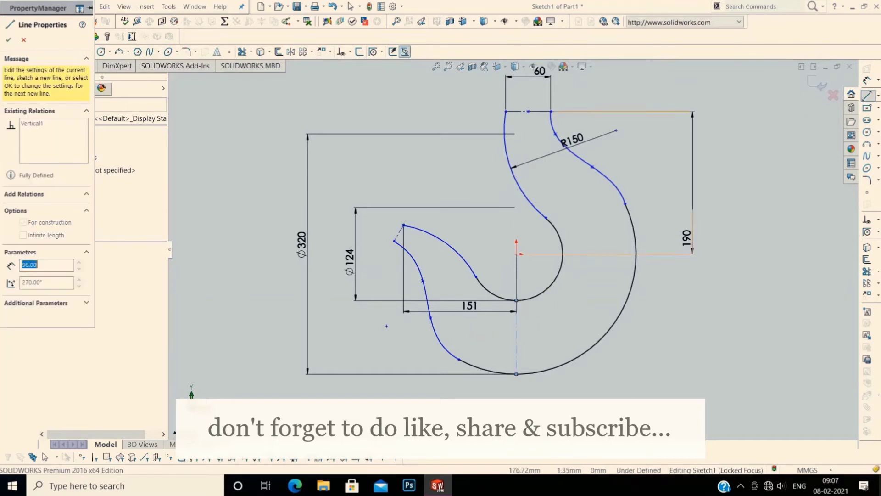
Step: Draw horizontal and angled centerlines from the hook centre out to the outer curve
click(878, 95)
click(813, 109)
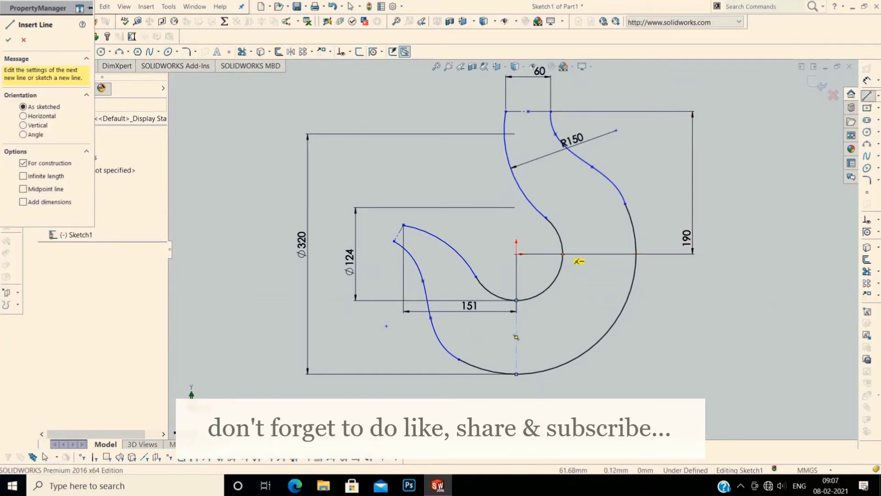
click(562, 254)
click(637, 254)
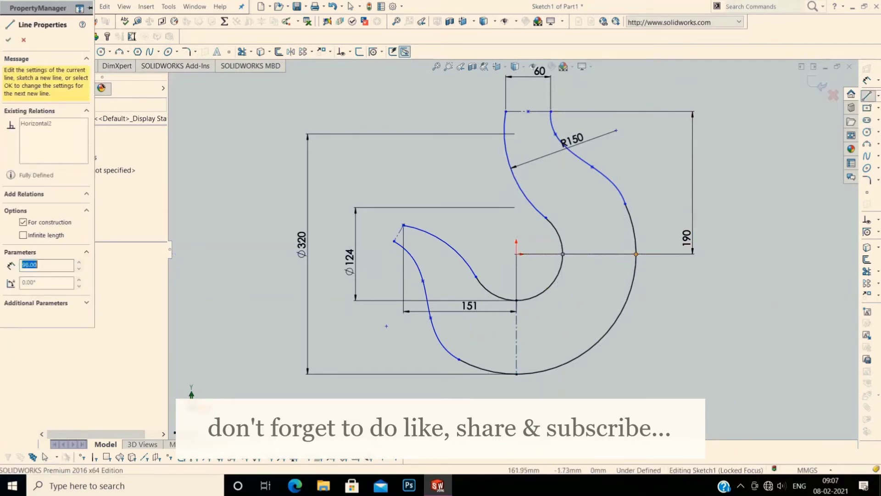
click(878, 95)
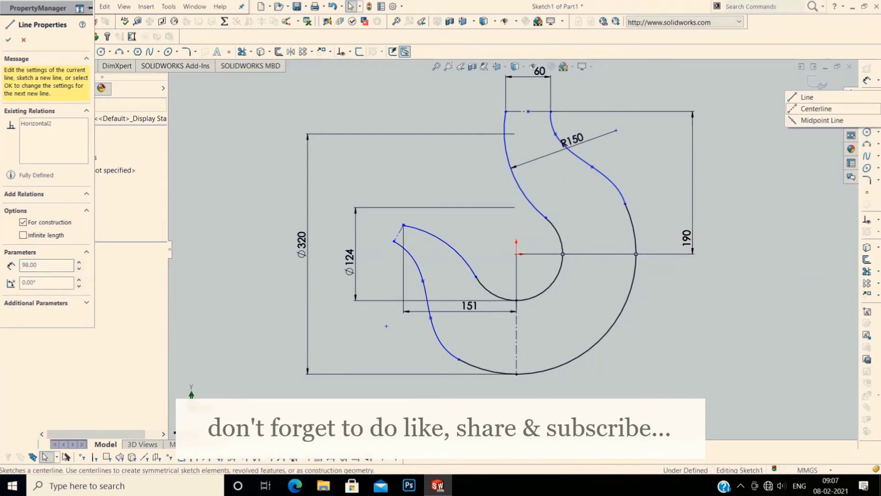
click(813, 106)
click(517, 254)
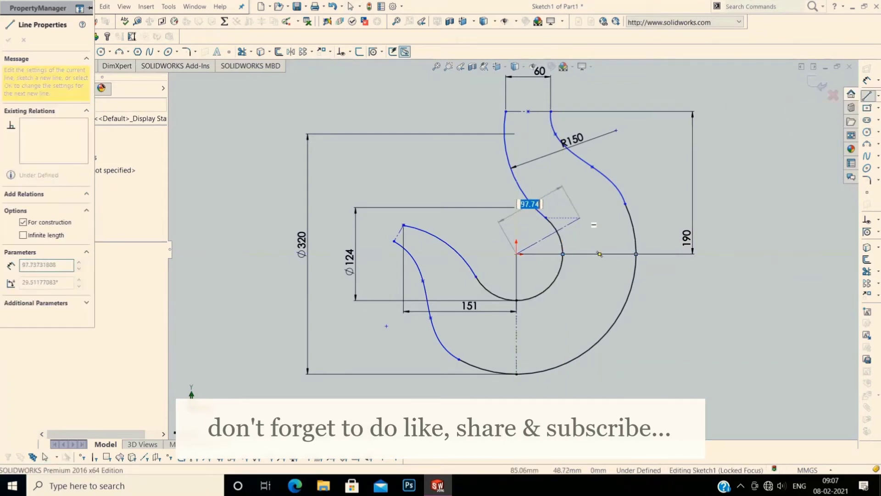
click(625, 203)
key(Escape)
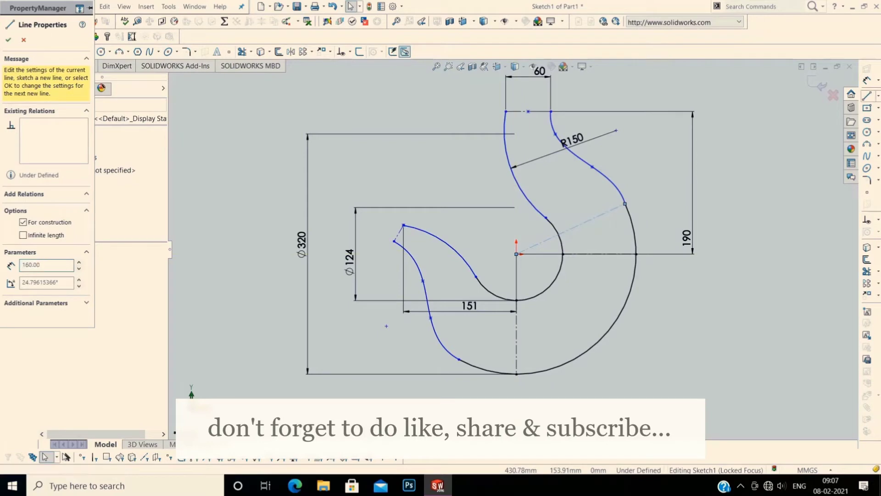
Step: Draw a centerline from the hook centre to the lower outer arc
click(879, 95)
click(813, 106)
click(516, 254)
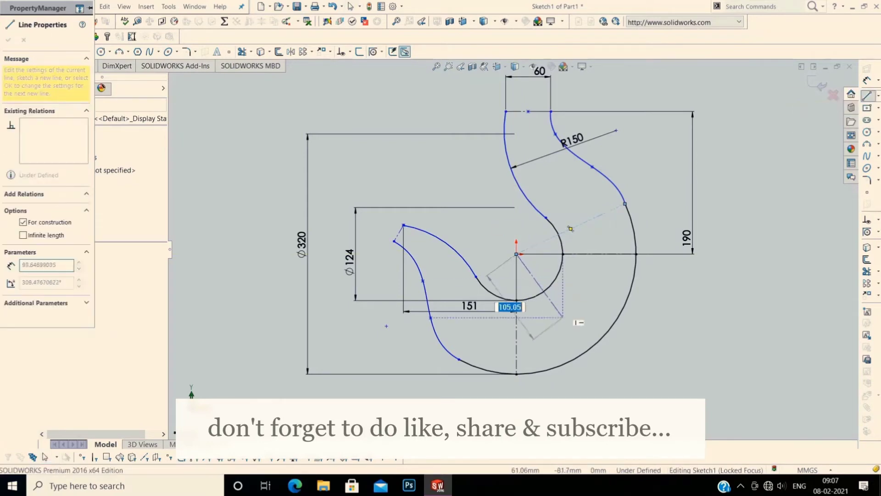
click(613, 350)
key(Escape)
Step: Add a centerline from the lower arc endpoint to the hook centre, abandoning one extra centerline
click(878, 95)
click(813, 106)
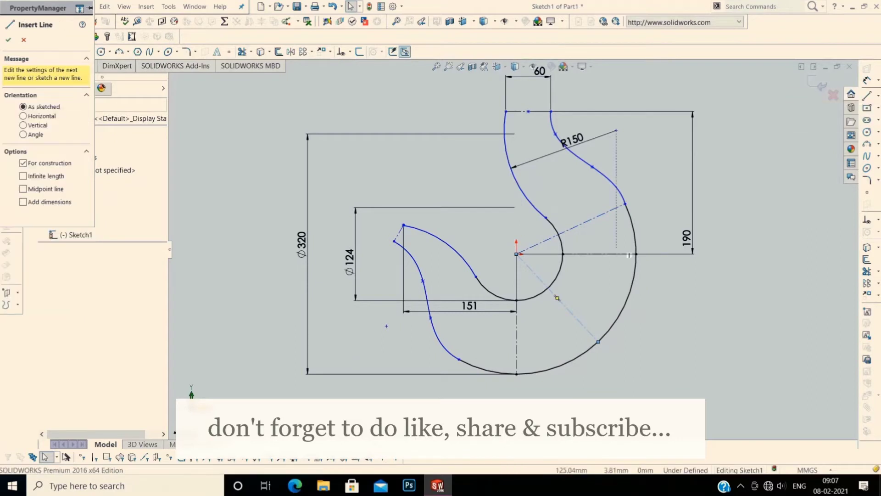
click(473, 366)
click(517, 253)
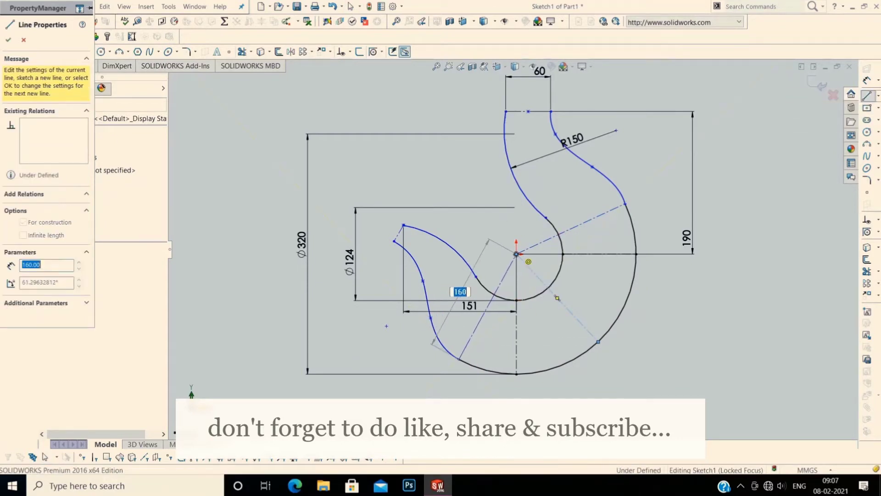
key(Escape)
click(878, 95)
click(813, 106)
click(517, 254)
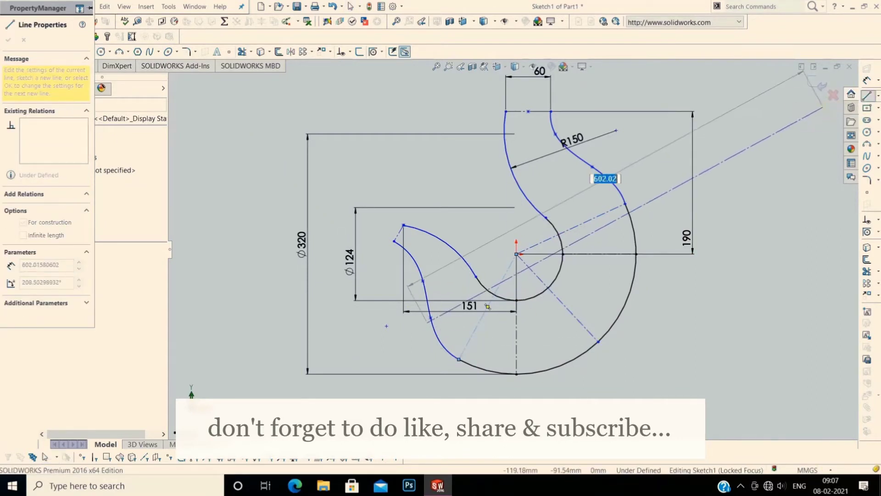
key(Escape)
Step: Draw a centerline on the inner curve near the tip and a parallel line from the outer curve
click(879, 95)
click(812, 106)
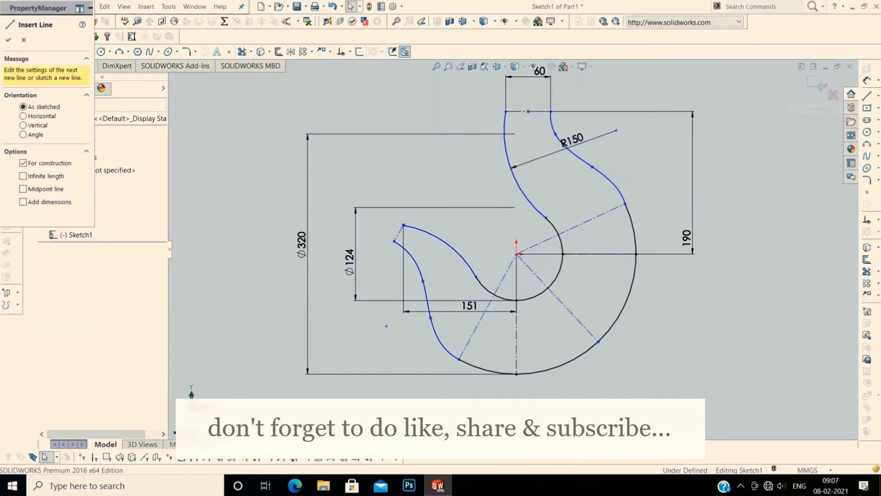
click(423, 280)
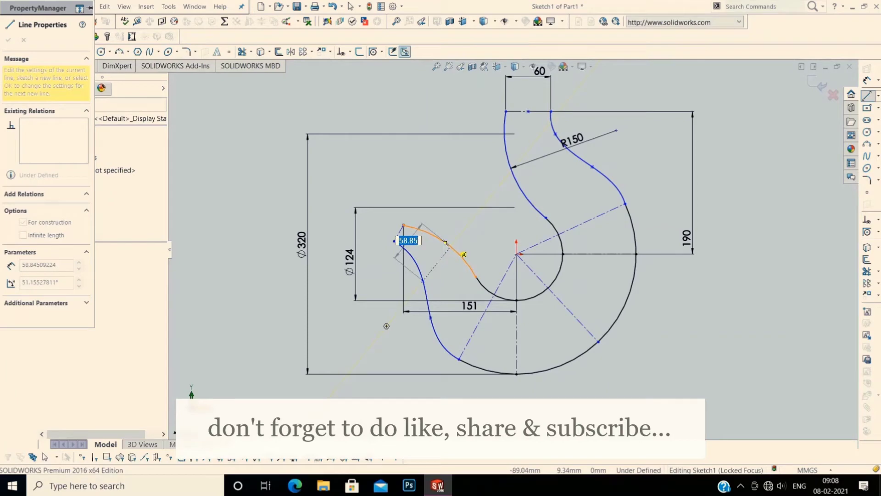
click(450, 247)
click(878, 95)
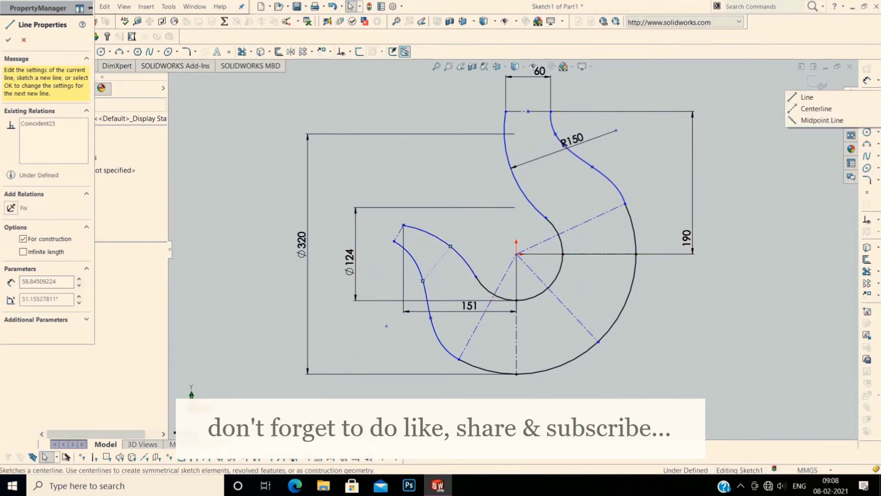
click(807, 97)
click(430, 318)
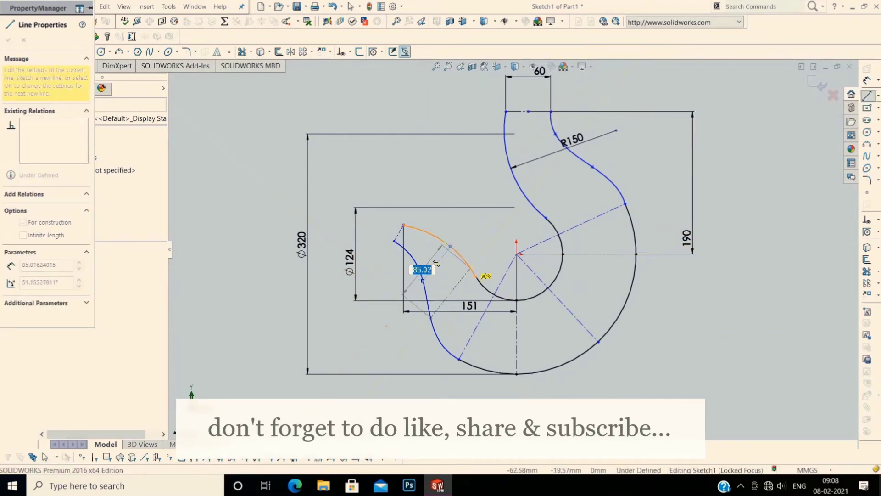
click(473, 269)
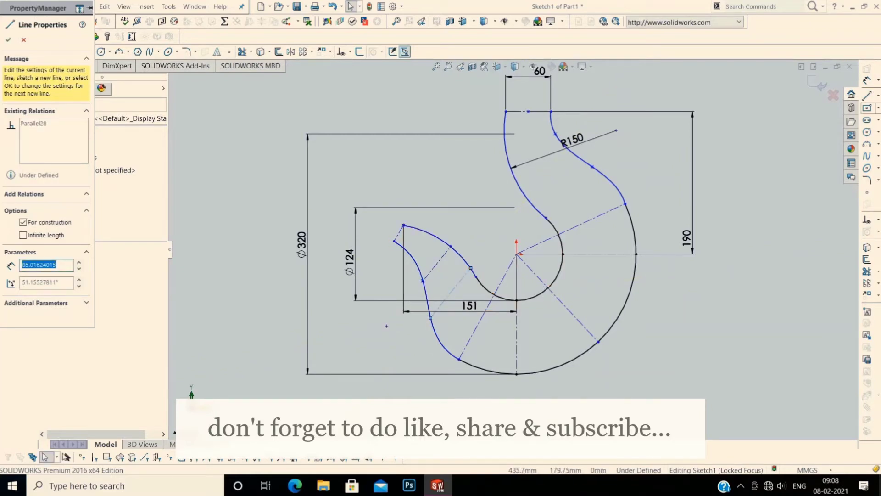
Step: Draw centerlines from the hook centre to the upper inner curve and across the neck
click(878, 96)
click(817, 108)
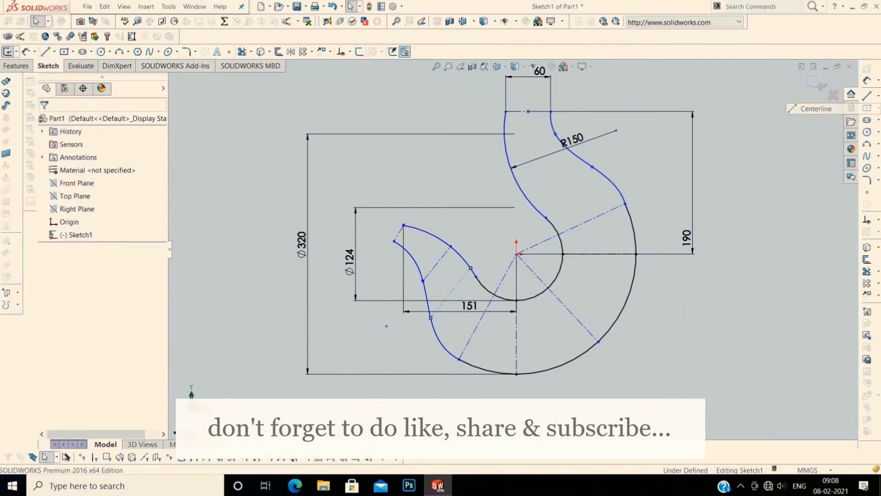
click(517, 254)
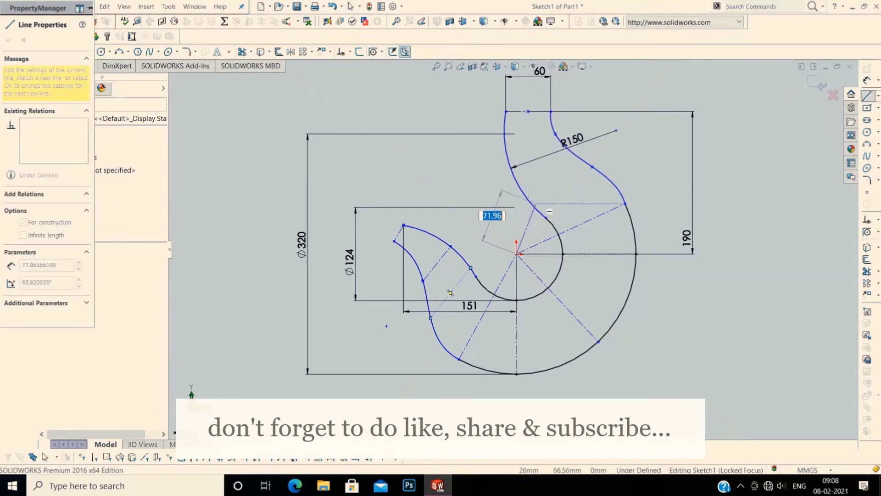
click(589, 164)
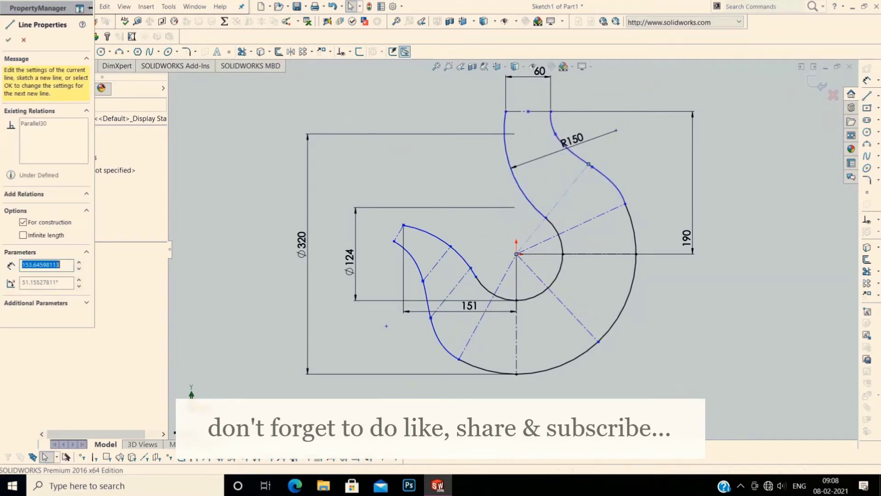
click(878, 96)
click(817, 108)
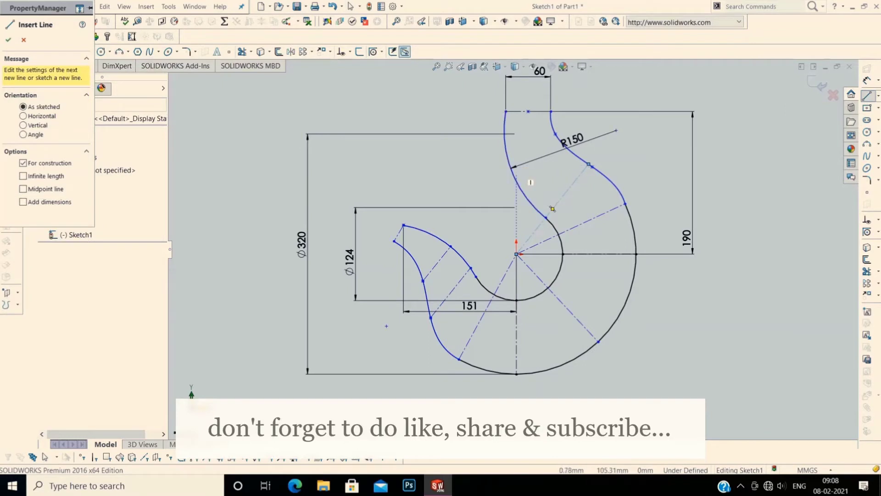
click(511, 170)
click(578, 154)
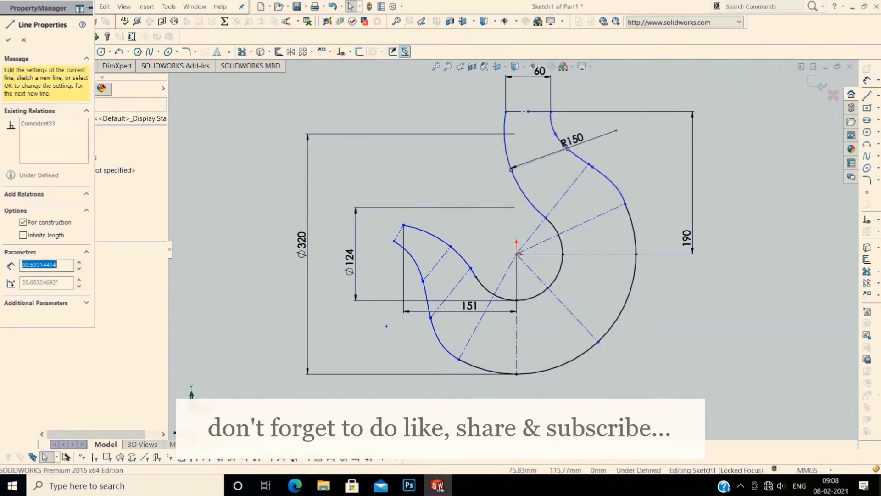
key(Escape)
Step: Trim the centerlines inside the hook and add a short centerline down from the top edge
click(866, 271)
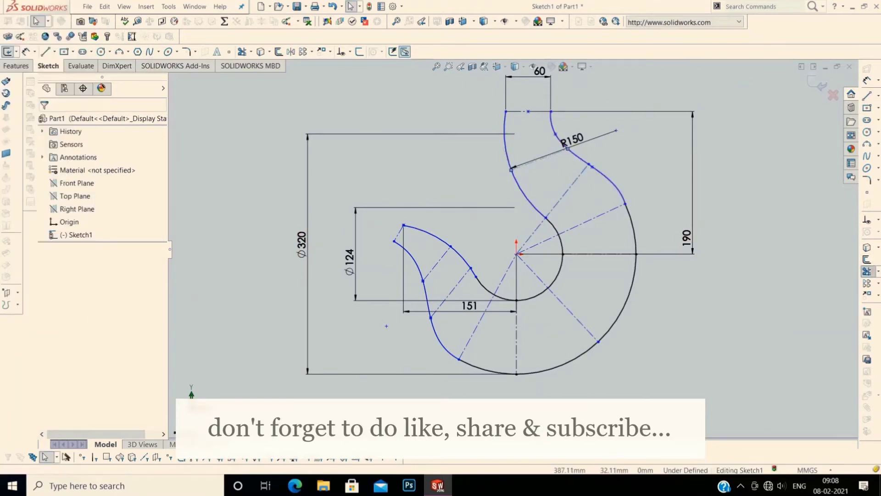
key(Return)
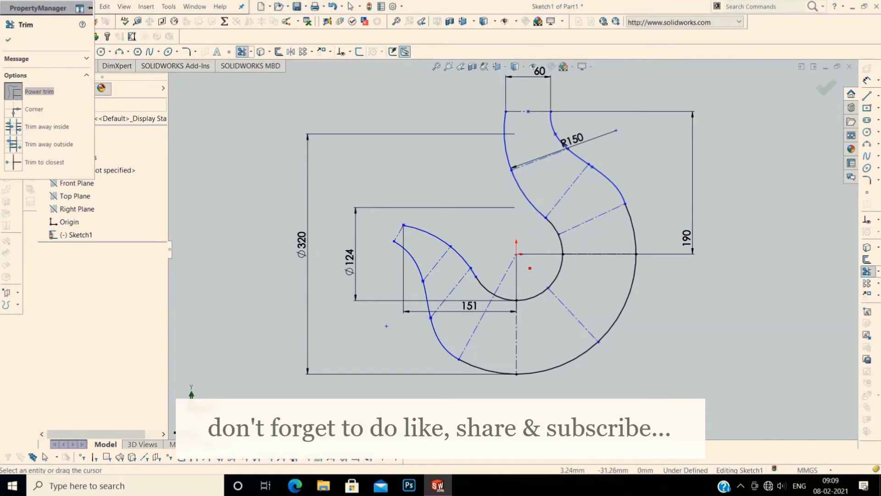
key(Escape)
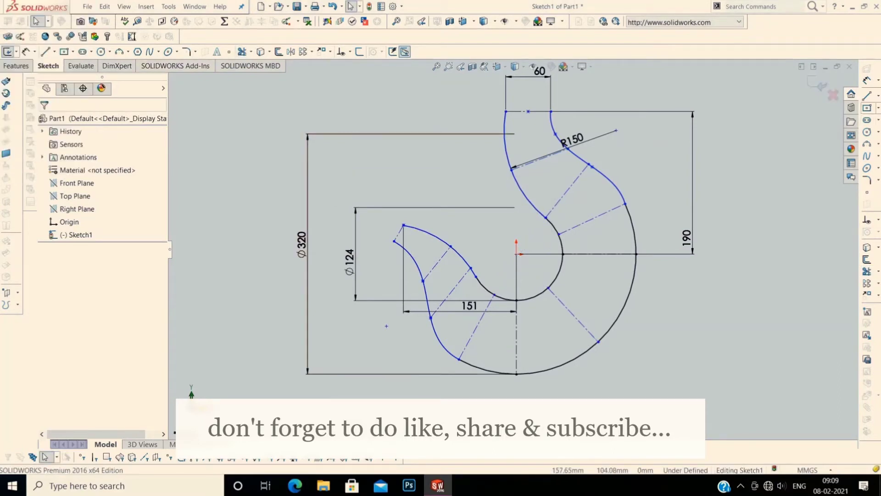
click(879, 95)
click(816, 109)
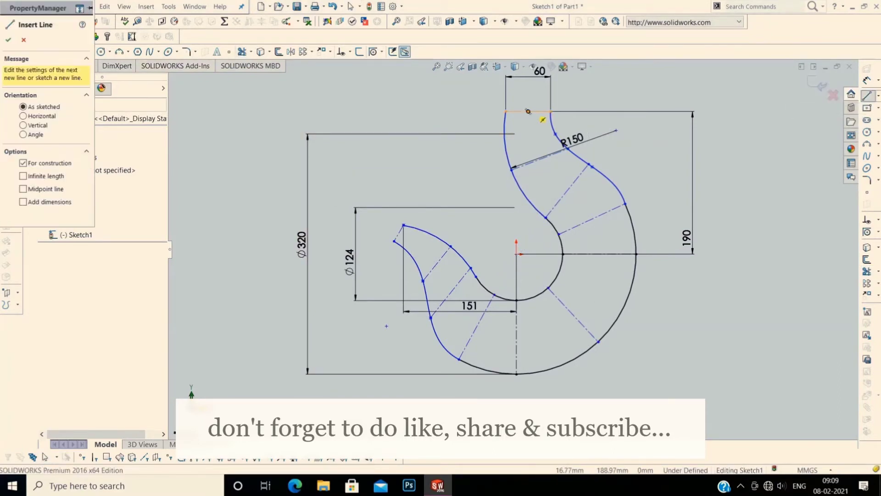
drag(528, 111, 528, 131)
key(Escape)
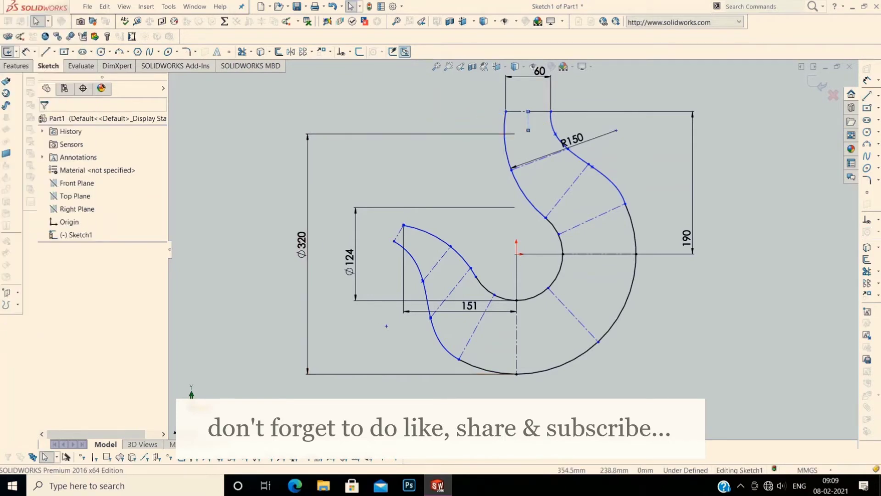
Step: Add short perpendicular centerlines off the first two neck sections
click(878, 95)
click(816, 109)
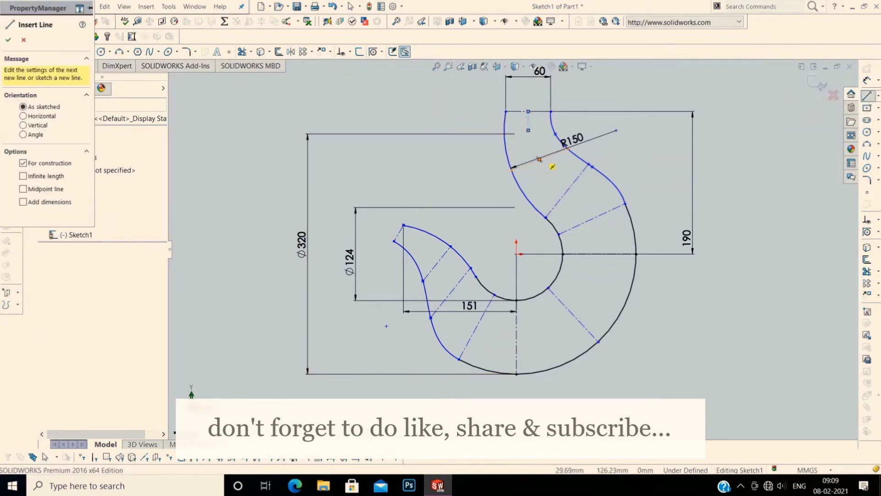
drag(539, 159, 545, 175)
key(Escape)
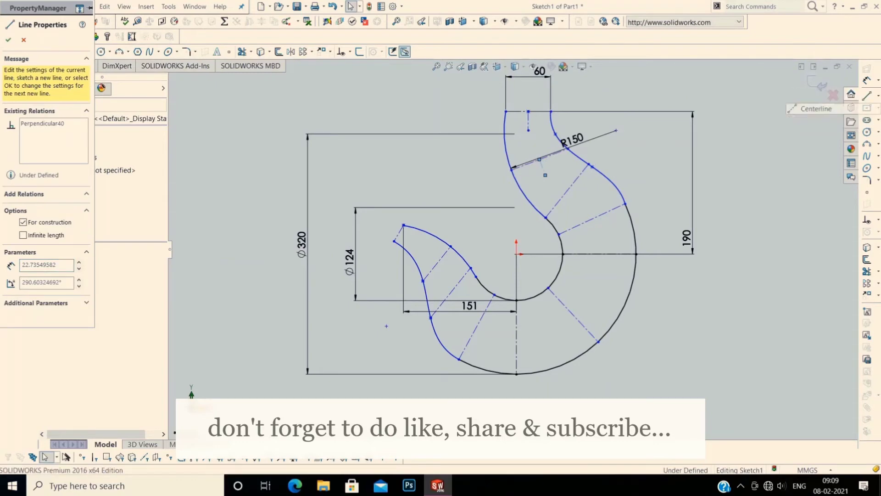
click(578, 200)
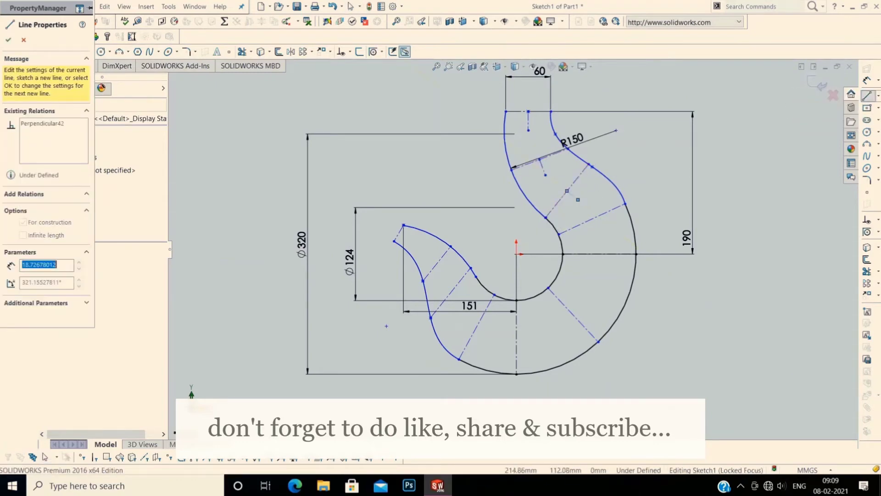
key(Escape)
Step: Add short perpendicular centerlines off the right section and the horizontal section
click(878, 95)
click(817, 109)
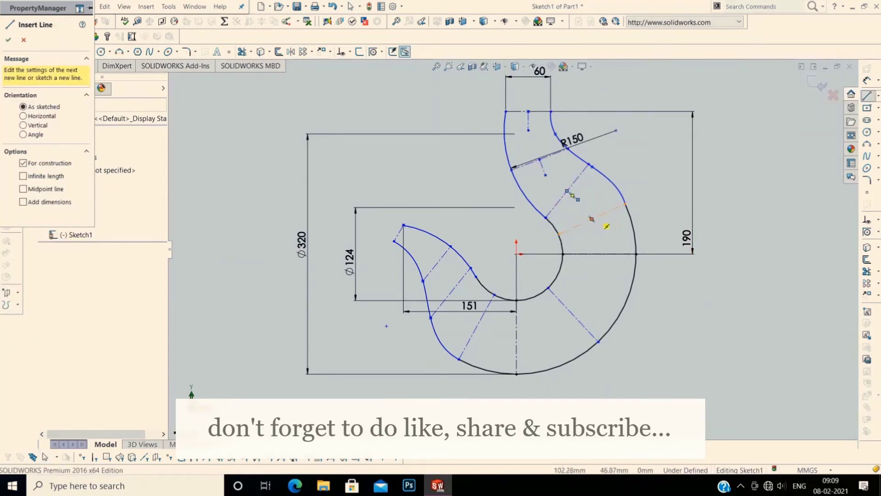
drag(592, 219, 598, 233)
click(878, 95)
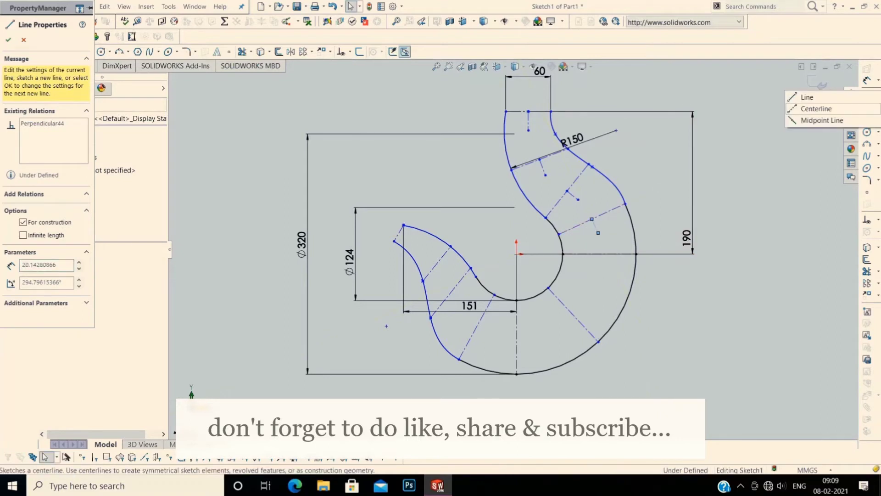
click(818, 109)
drag(599, 254, 599, 272)
key(Escape)
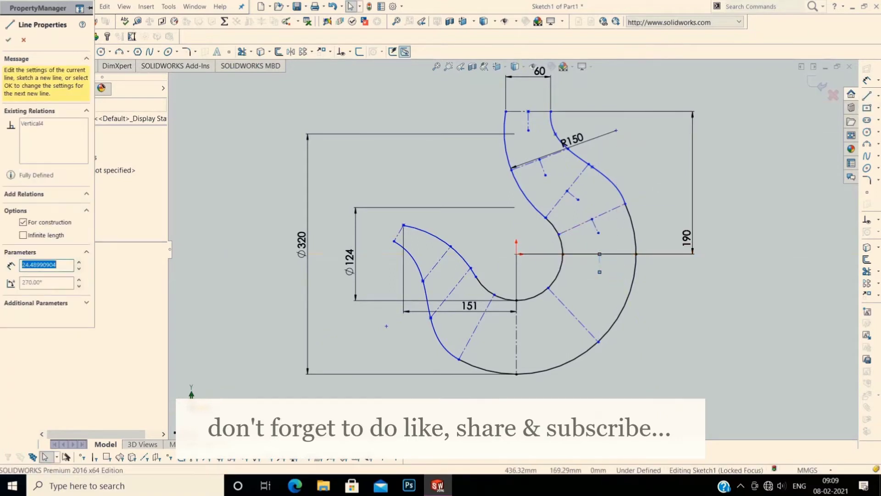
Step: Add a short perpendicular centerline off the lower-right section
click(878, 95)
click(817, 109)
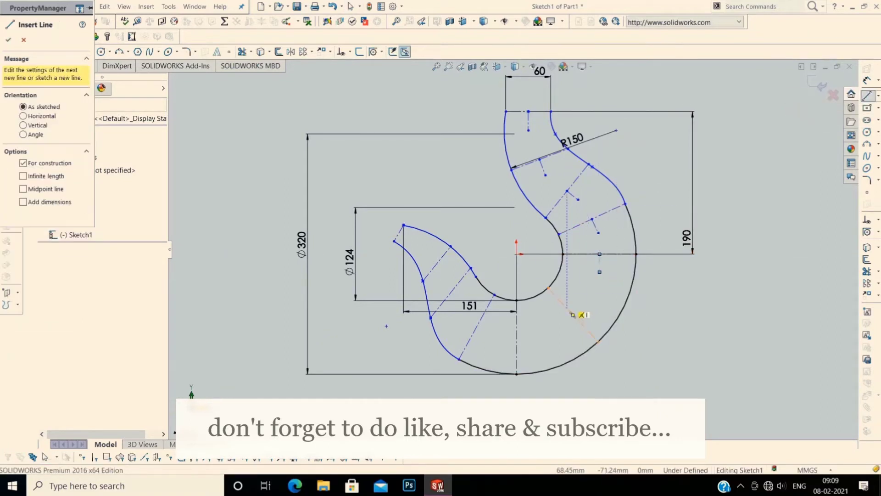
click(597, 340)
key(Escape)
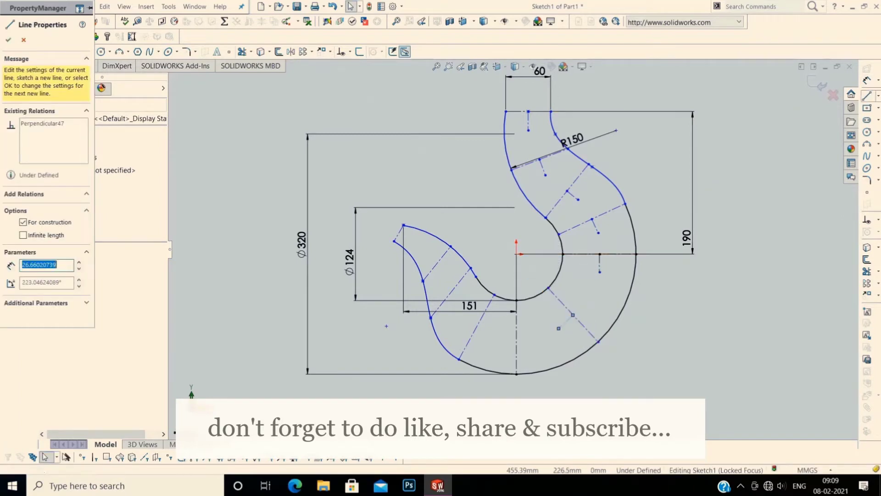
click(878, 95)
click(817, 109)
key(Escape)
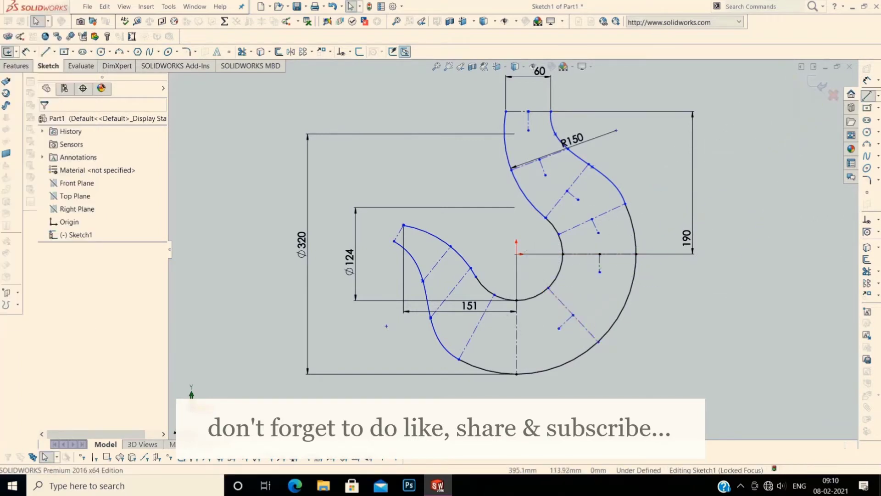
Step: Add a short horizontal centerline off the bottom section
click(879, 95)
click(818, 109)
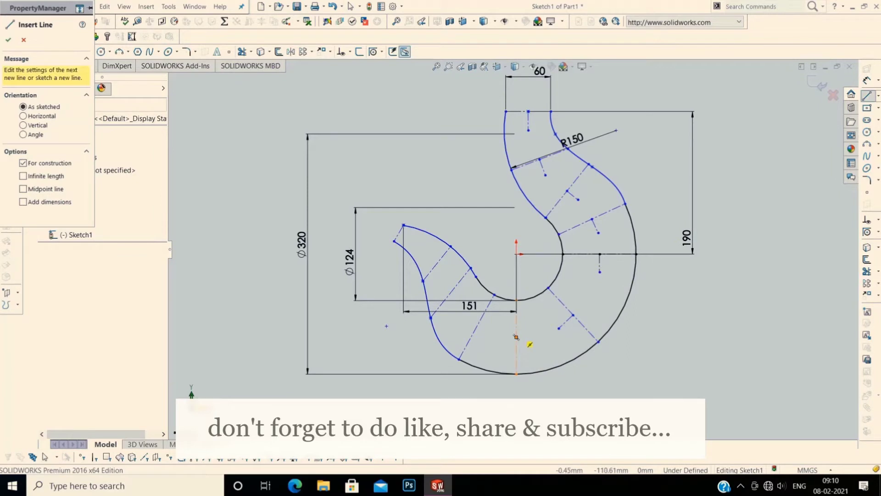
drag(517, 337, 498, 337)
key(Escape)
click(878, 95)
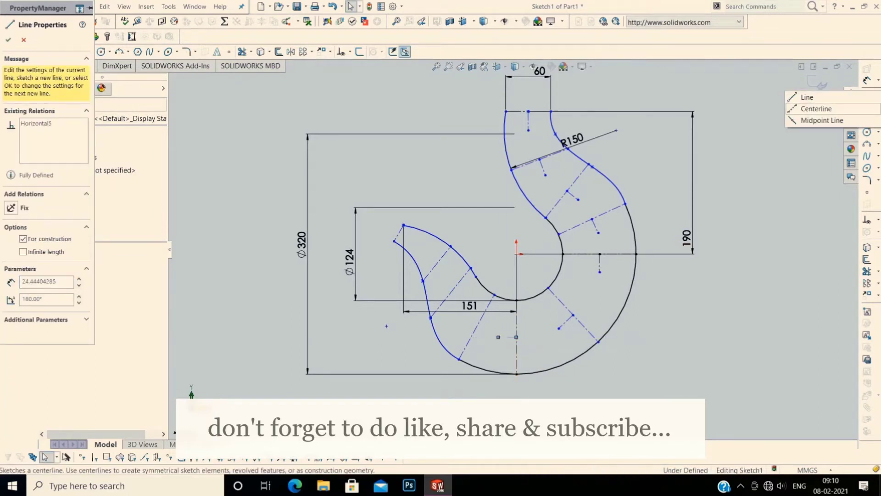
click(817, 109)
right_click(745, 278)
click(762, 288)
Step: Add short perpendicular centerlines off the lower-left and next left sections
click(879, 81)
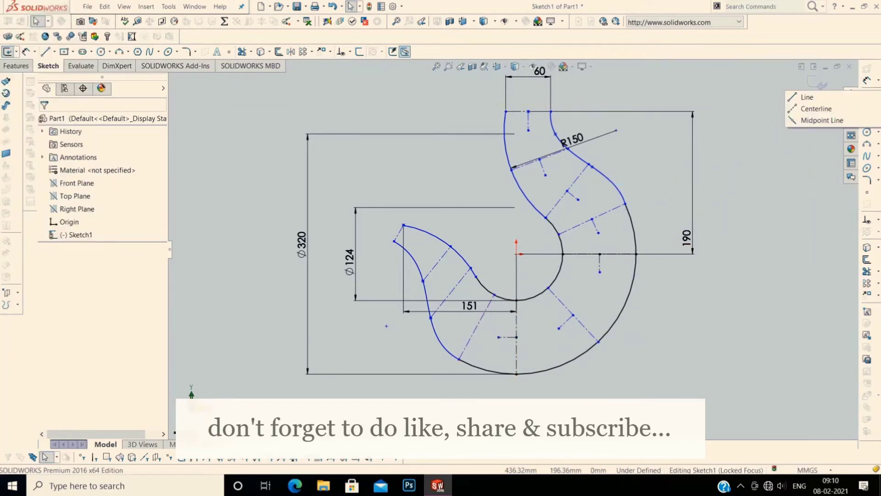
click(818, 109)
click(476, 327)
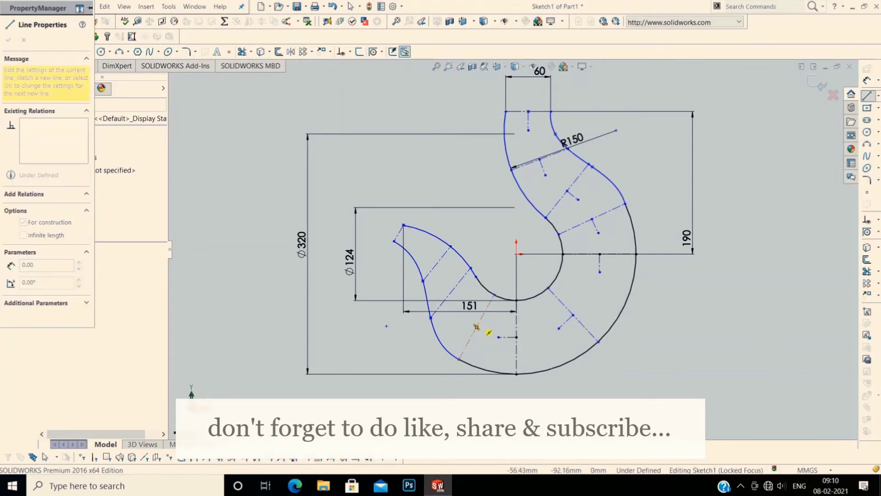
click(459, 359)
click(878, 95)
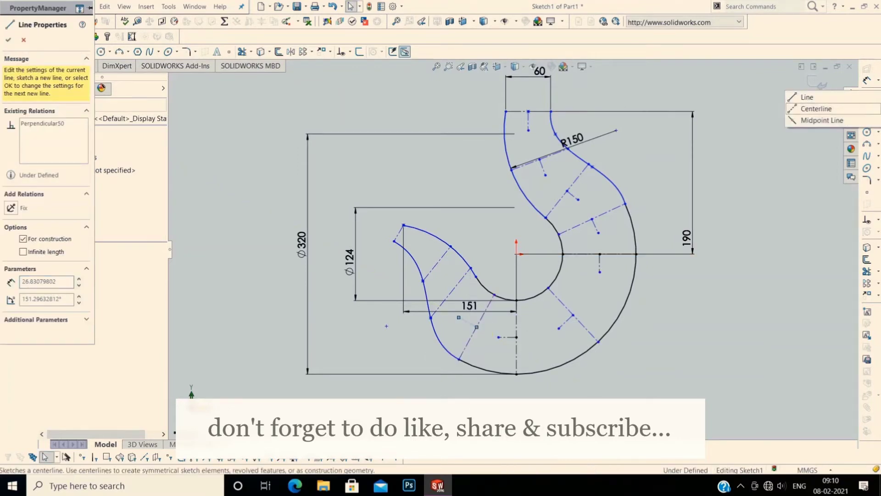
click(813, 109)
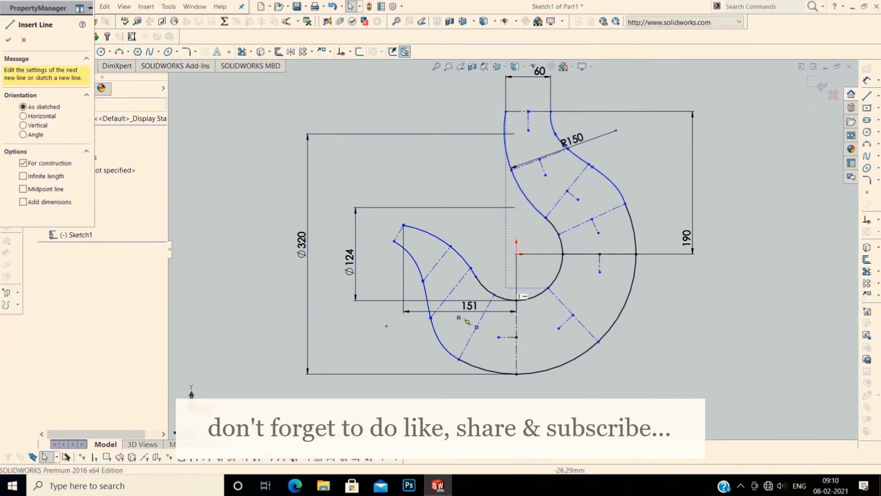
click(451, 292)
key(Escape)
Step: Add a short perpendicular centerline off the upper-left section
click(878, 95)
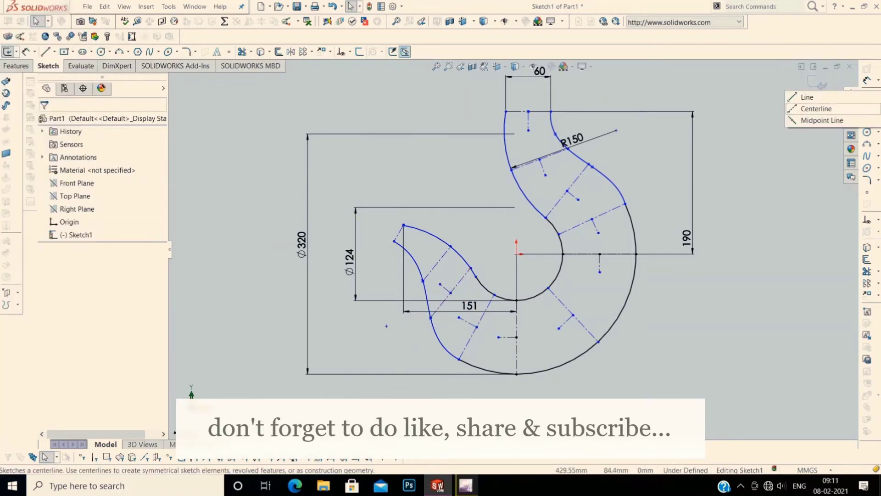
click(817, 108)
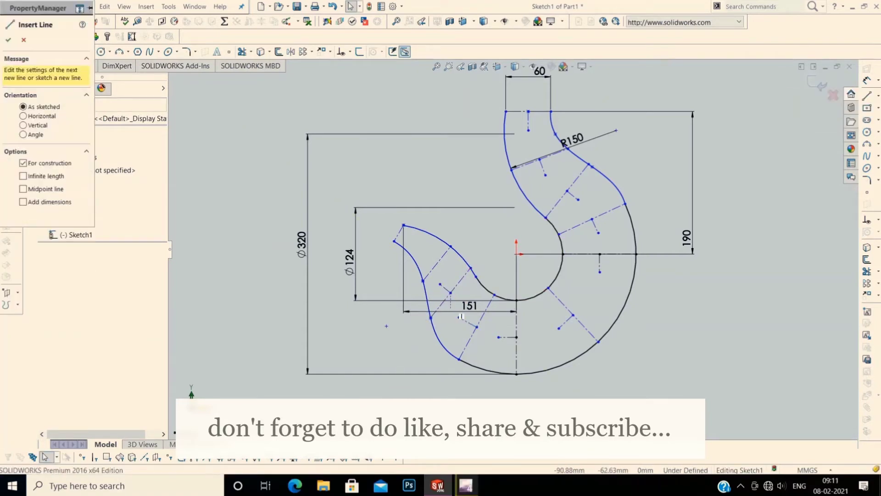
click(437, 264)
click(423, 252)
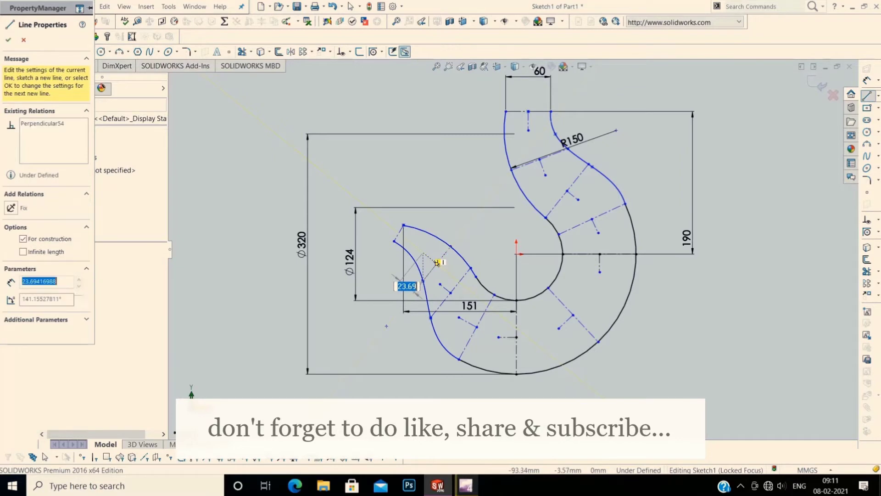
key(Escape)
Step: Draw a short perpendicular construction line at the hook tip's end and exit Sketch1
click(879, 95)
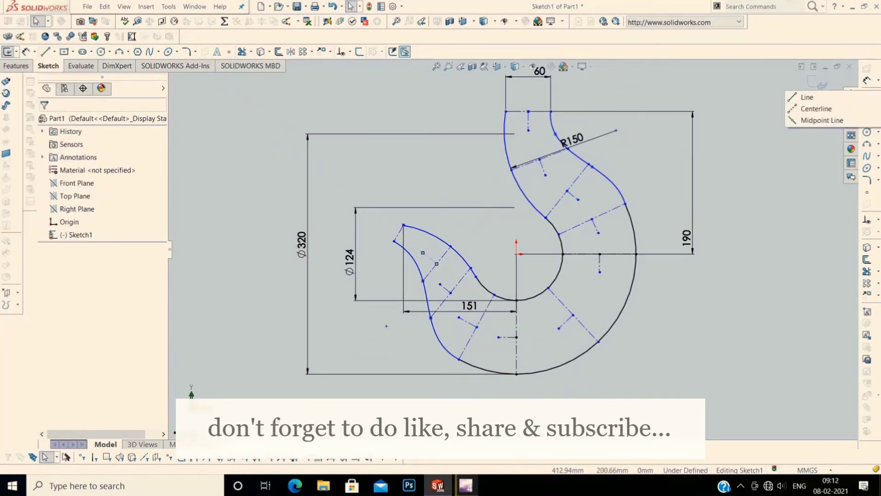
click(816, 109)
click(404, 225)
click(394, 241)
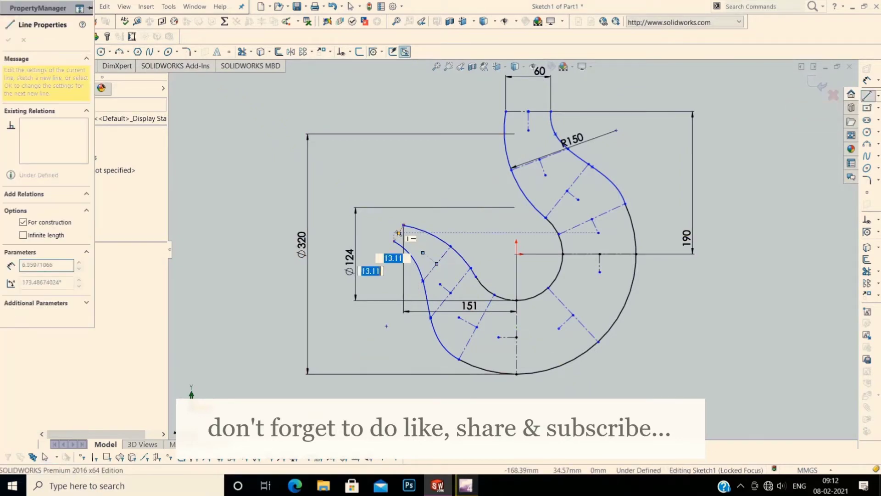
key(Escape)
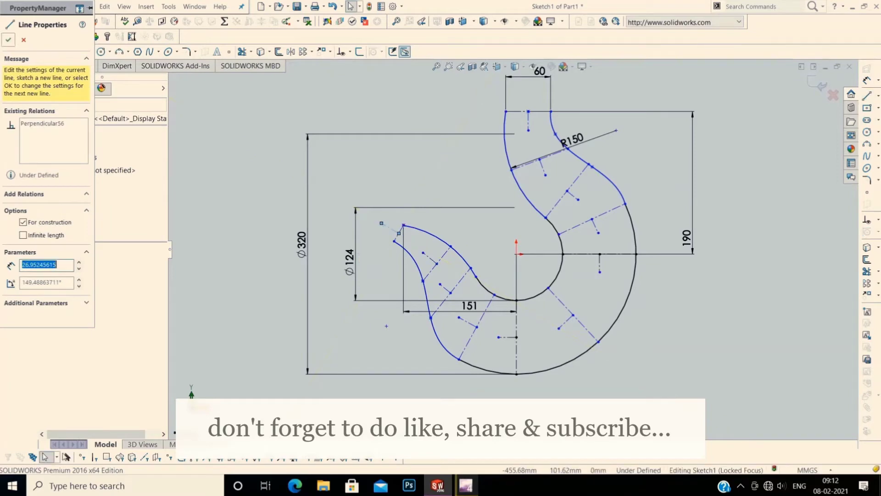
key(Escape)
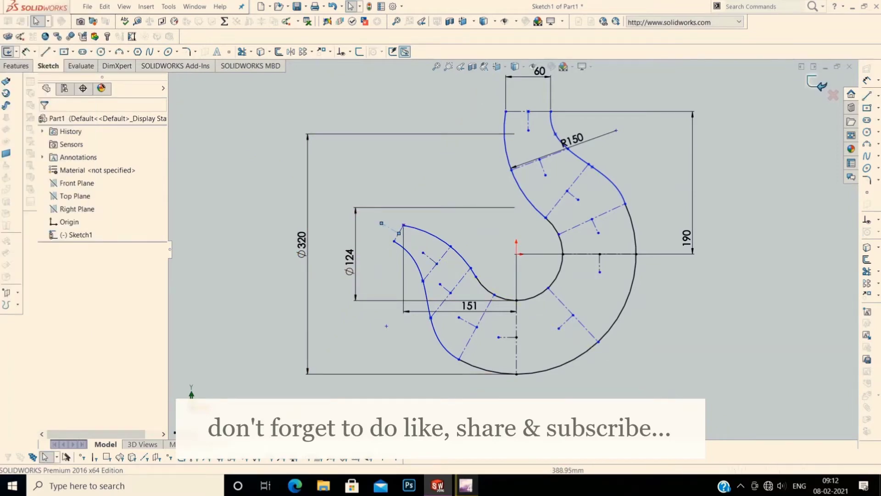
key(ctrl+q)
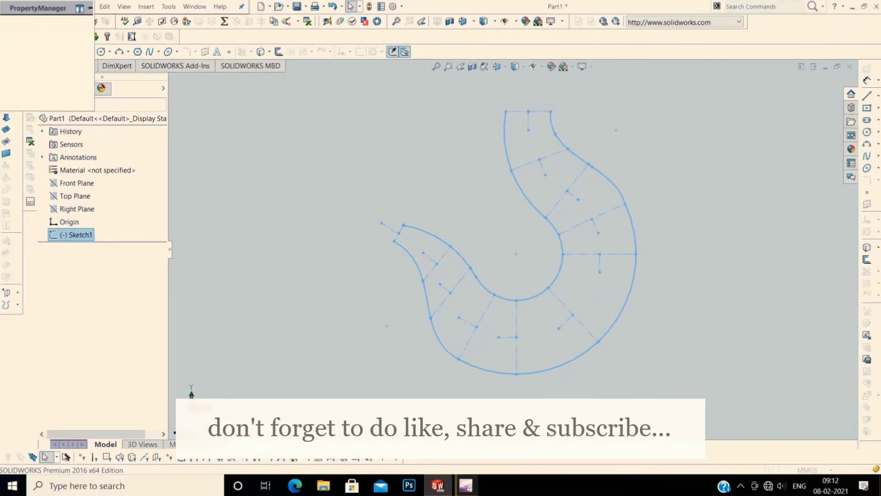
Step: Create Plane1 and Plane2 on the first two section lines, perpendicular to their centerline segments
click(397, 230)
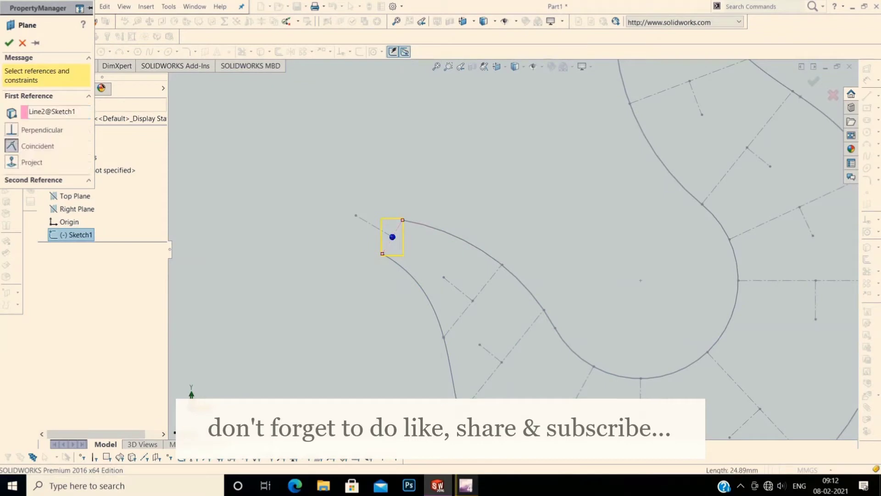
click(391, 236)
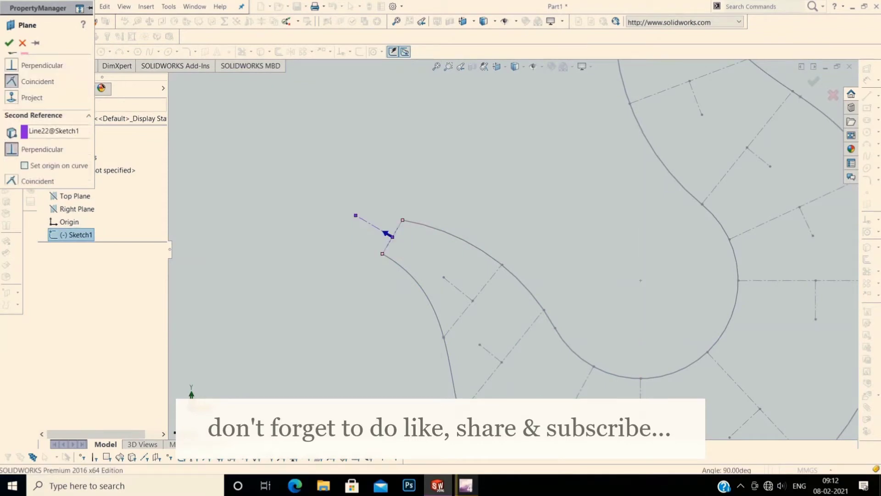
key(Return)
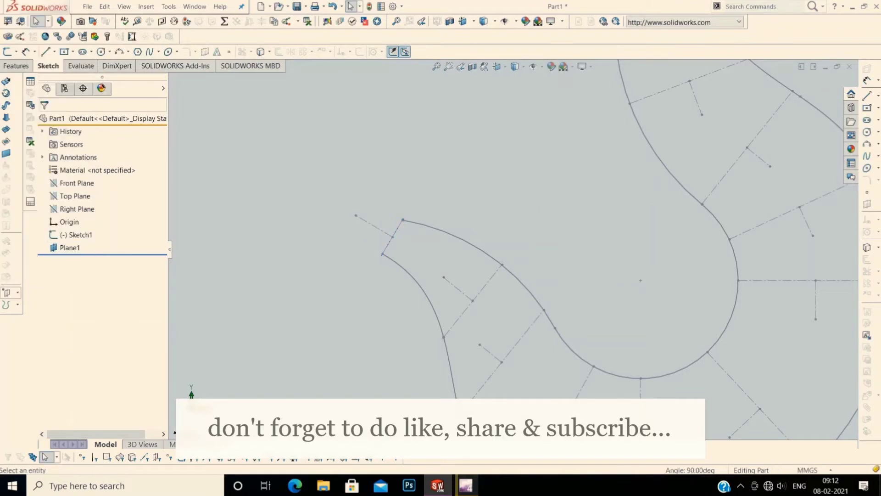
click(17, 292)
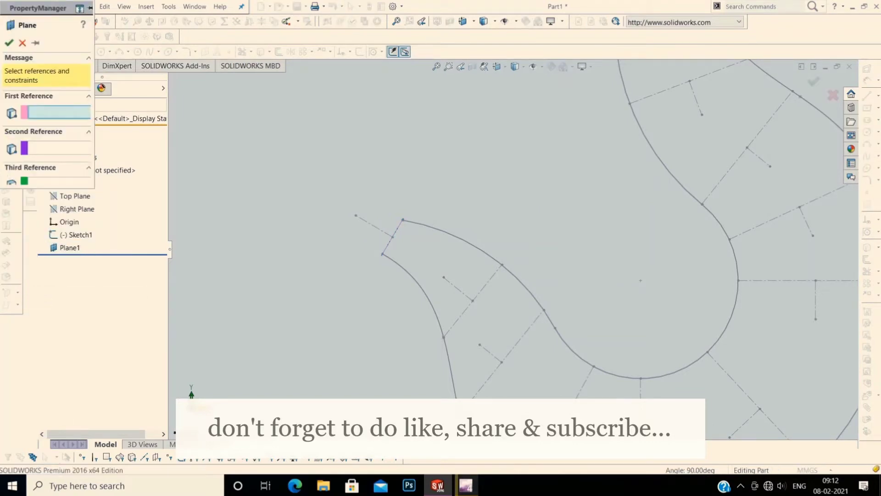
click(472, 301)
click(466, 295)
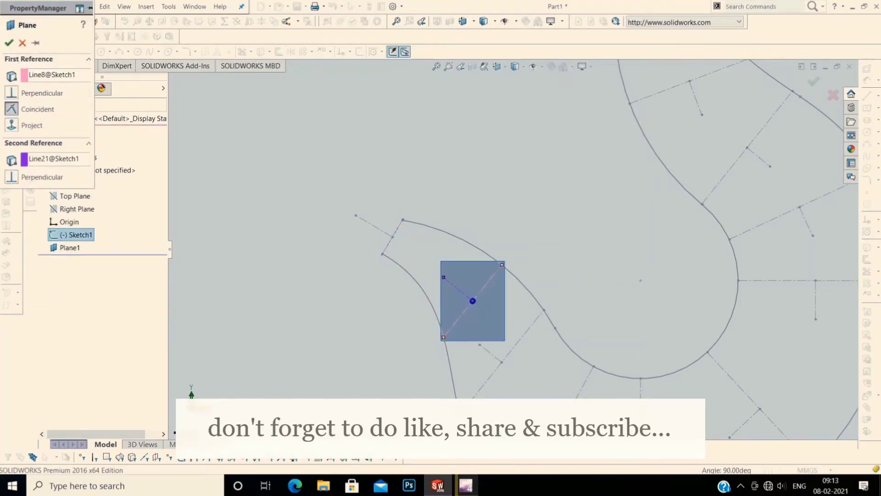
key(Return)
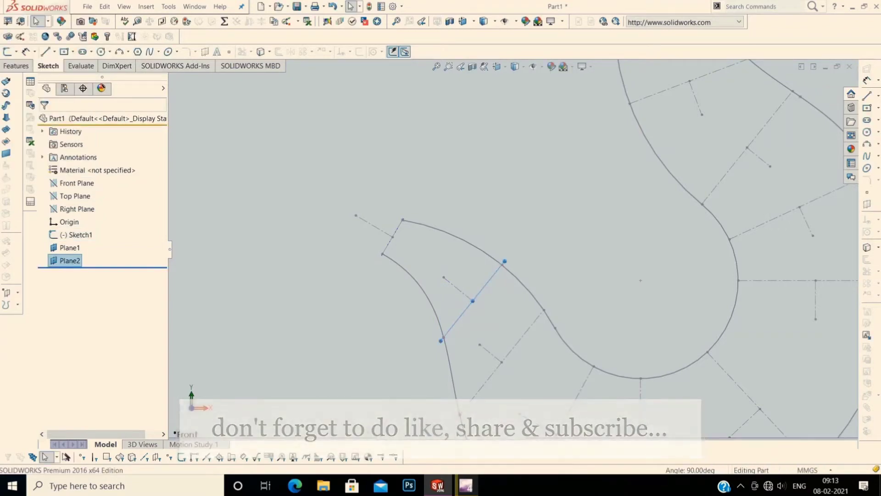
Step: Create Plane3 on the next section line, perpendicular to the centerline
click(17, 293)
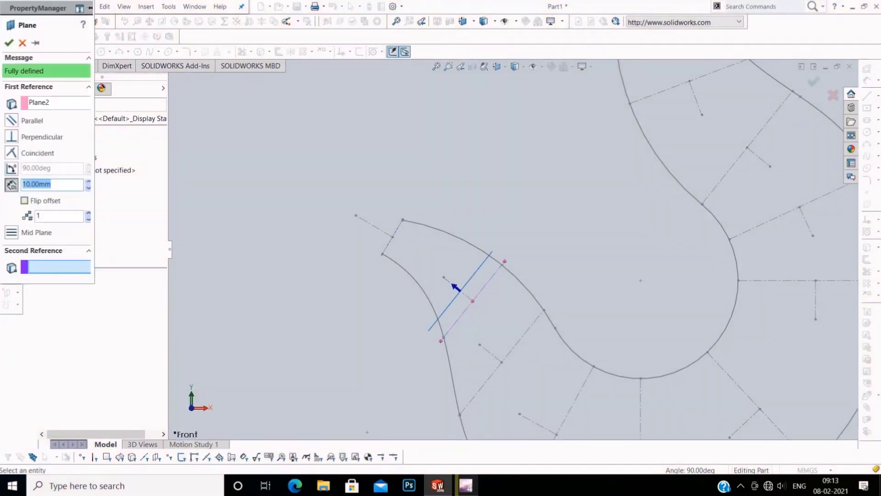
click(22, 43)
click(17, 293)
click(44, 293)
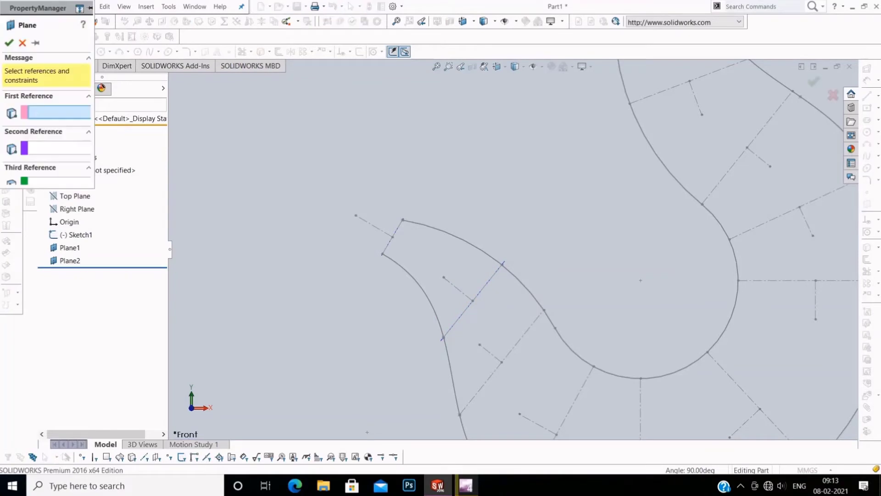
click(502, 362)
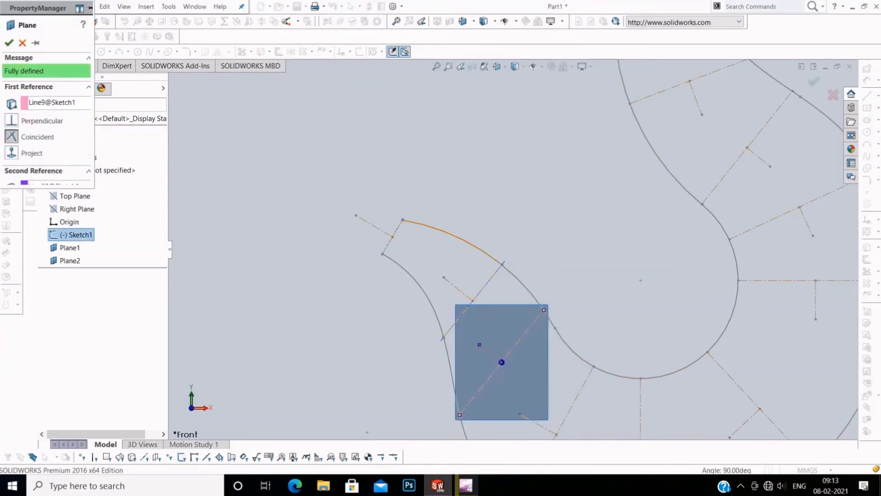
click(502, 363)
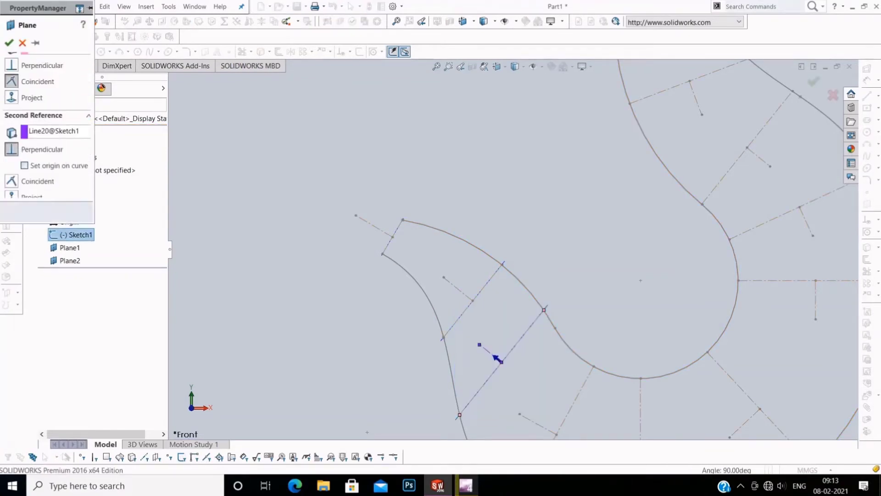
click(9, 42)
Step: Create Plane4 on the diagonal section line near the hook bottom
key(f)
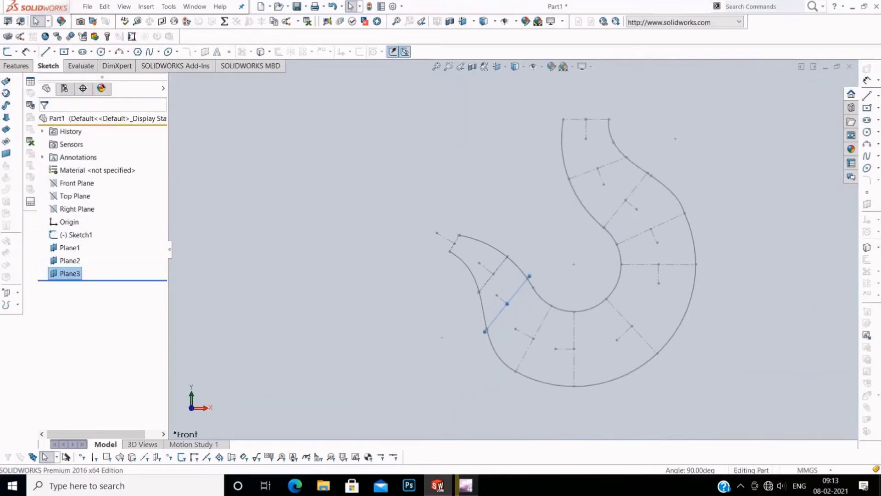
click(18, 292)
click(22, 43)
click(17, 293)
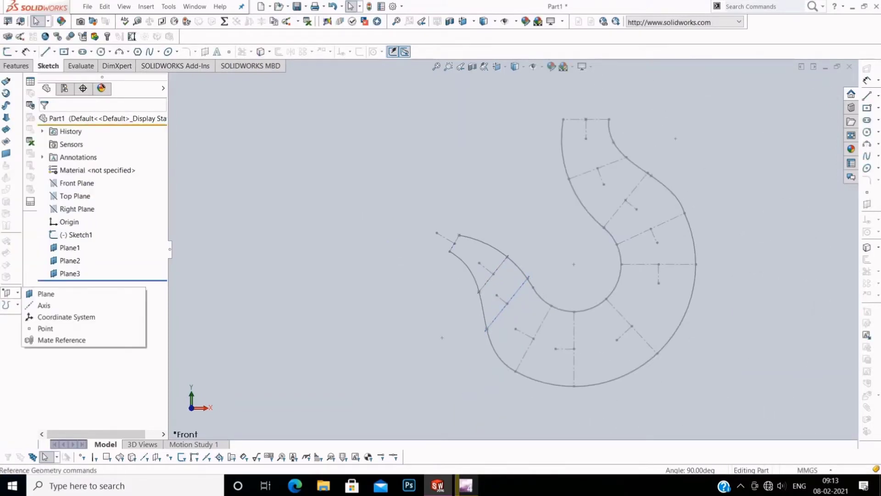
click(533, 338)
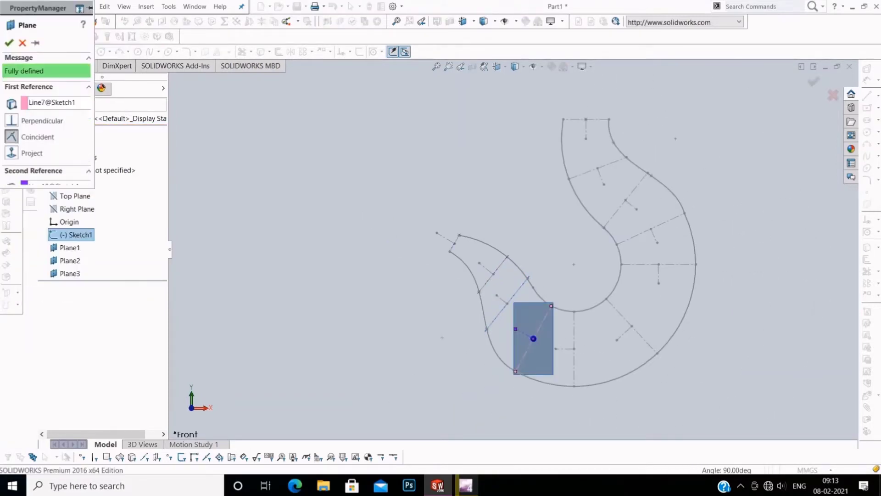
click(9, 43)
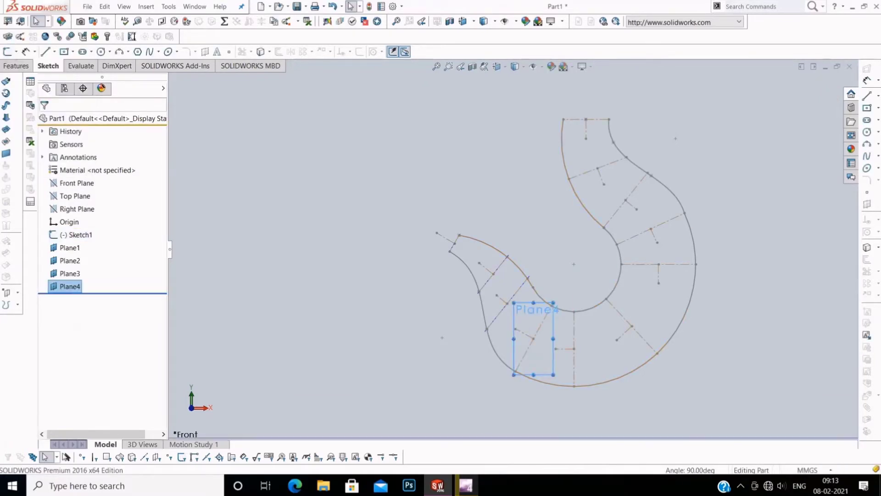
Step: Create Plane5 on the vertical section line, perpendicular to its centerline segment
click(18, 293)
right_click(39, 102)
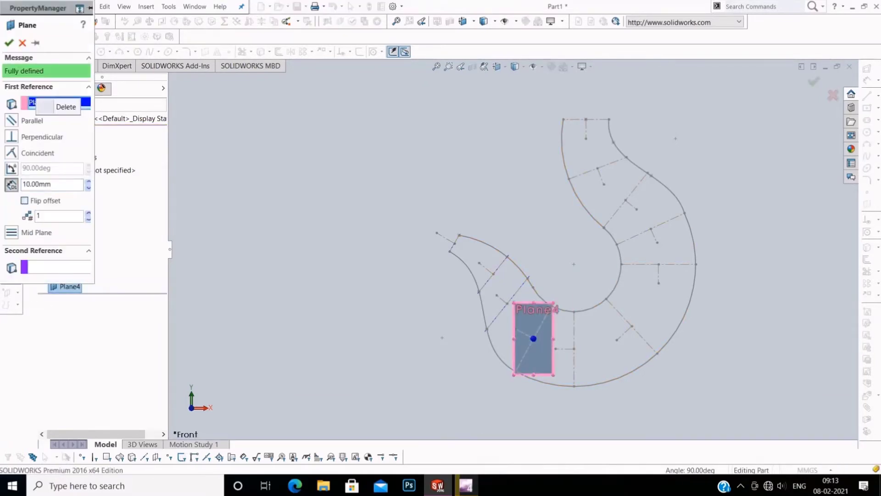
click(67, 106)
click(573, 349)
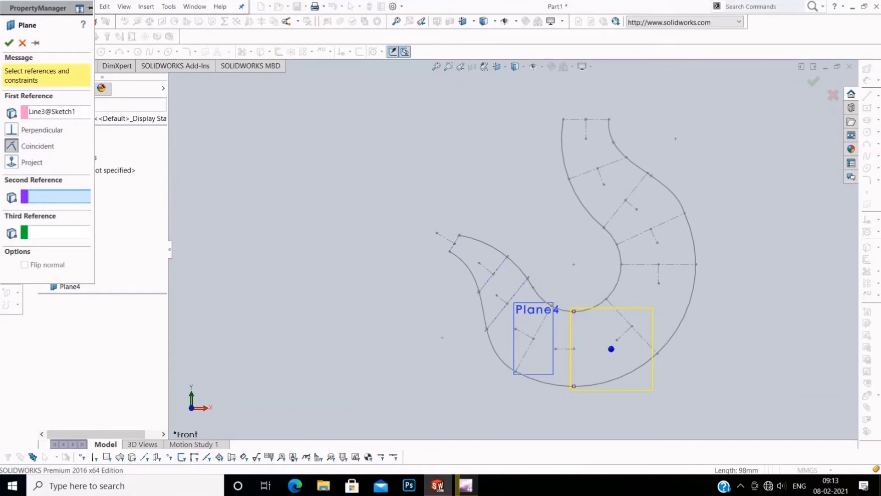
click(565, 349)
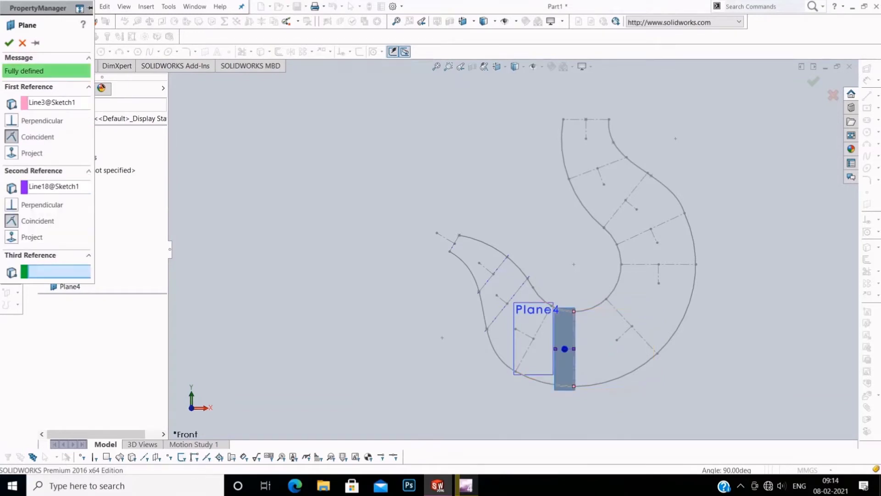
click(11, 205)
click(9, 42)
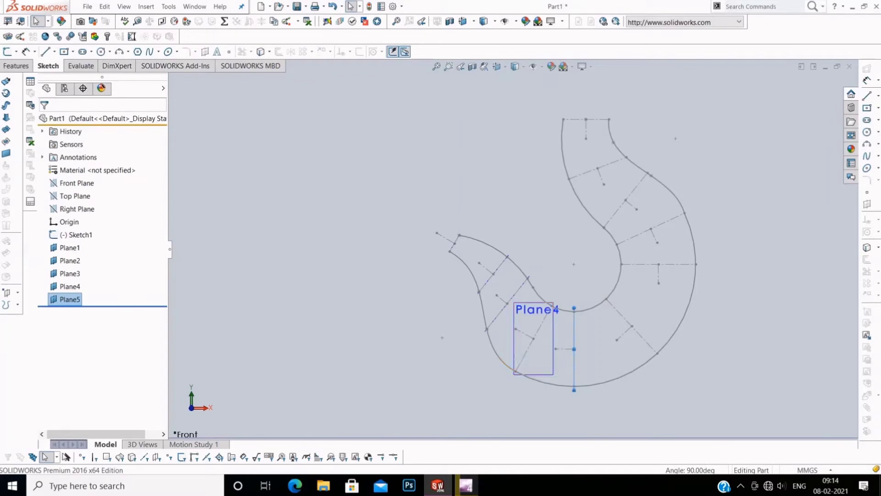
Step: Orbit the hook, then redefine Plane4 as perpendicular to its second reference
right_click(484, 316)
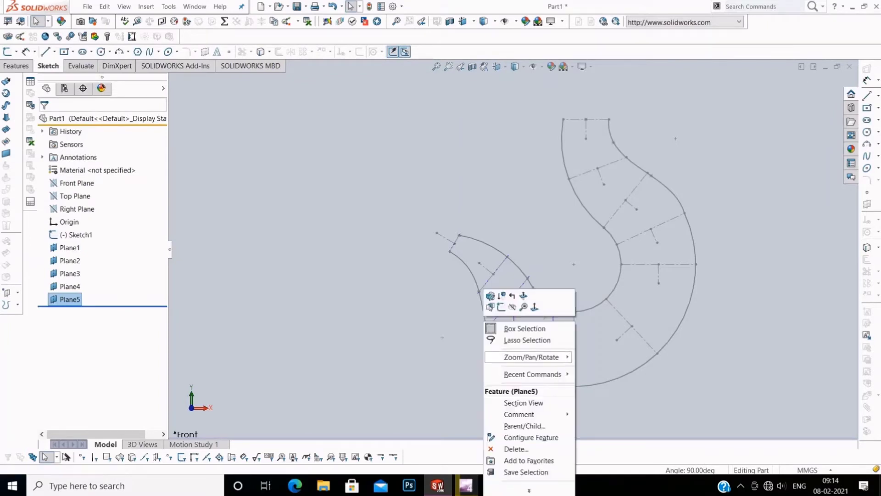
click(614, 392)
mouse_move(614, 391)
mouse_down()
mouse_move(574, 358)
mouse_move(611, 322)
mouse_up()
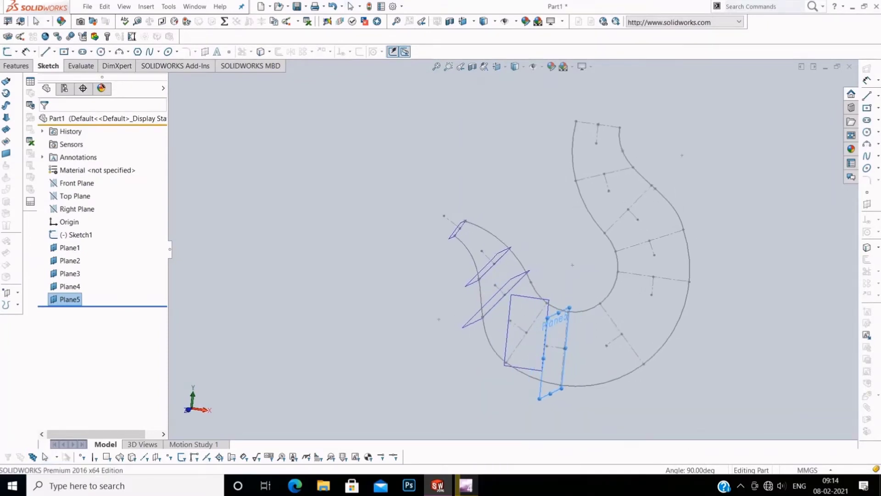
right_click(69, 286)
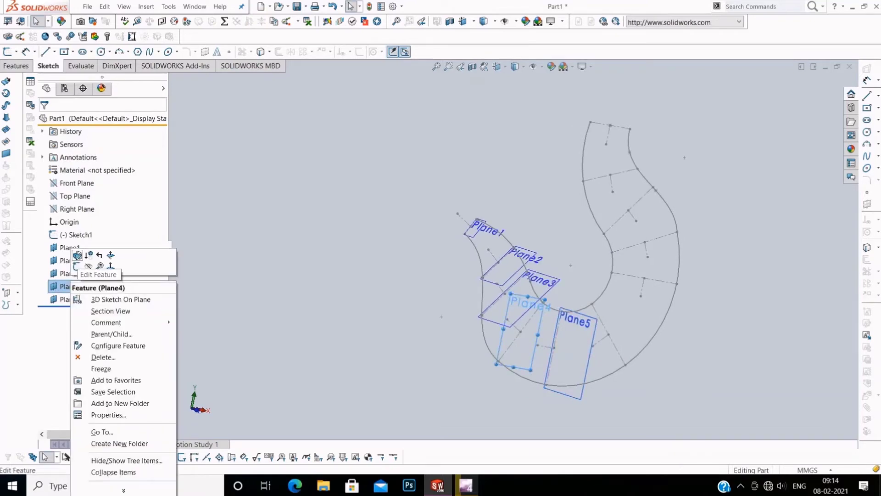
click(78, 256)
click(11, 205)
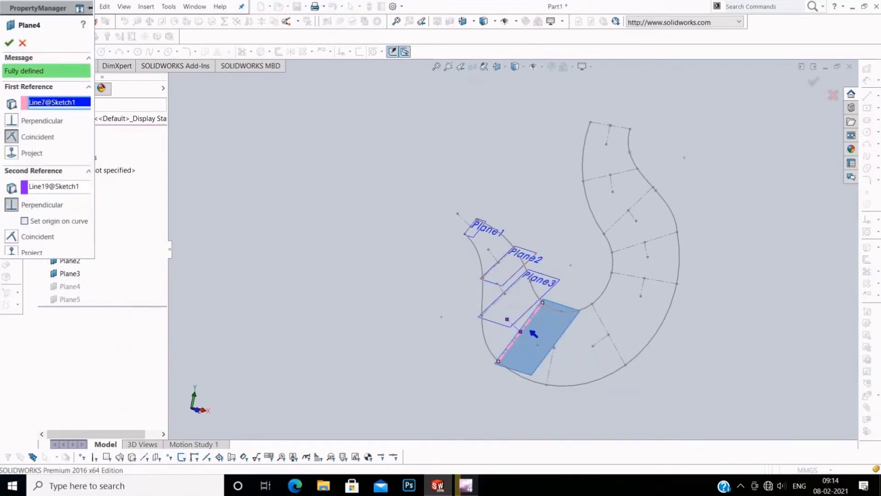
key(Return)
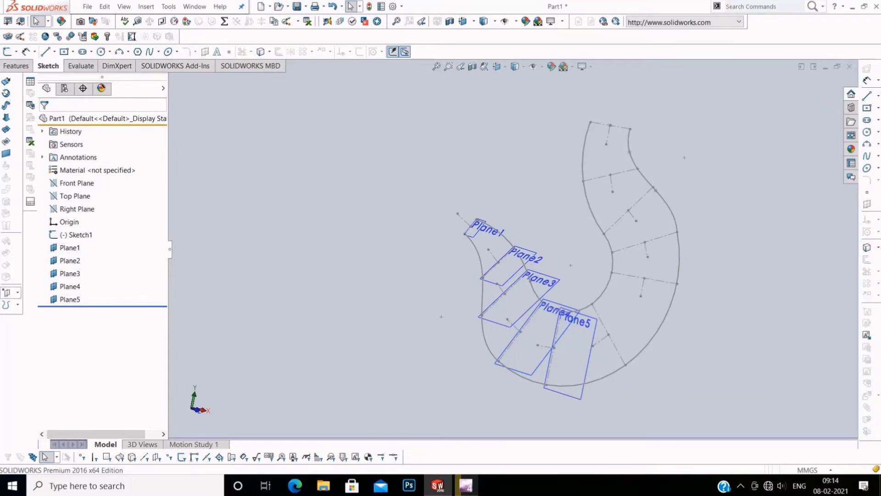
Step: Create Plane6 and Plane7 perpendicular to centerline lines of the hook
key(Return)
click(607, 337)
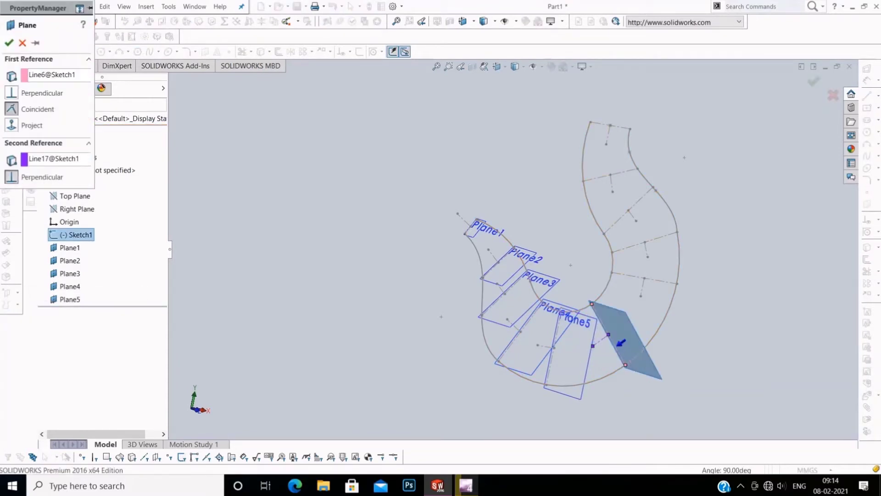
click(8, 42)
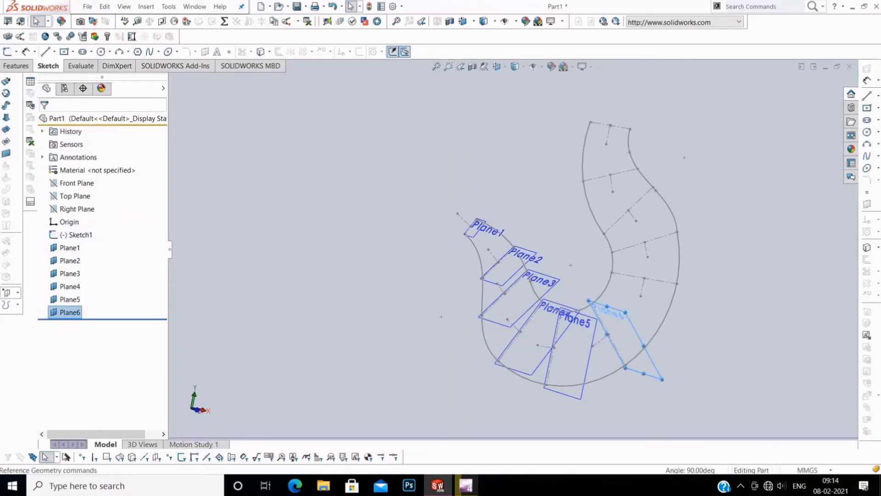
click(17, 292)
click(46, 293)
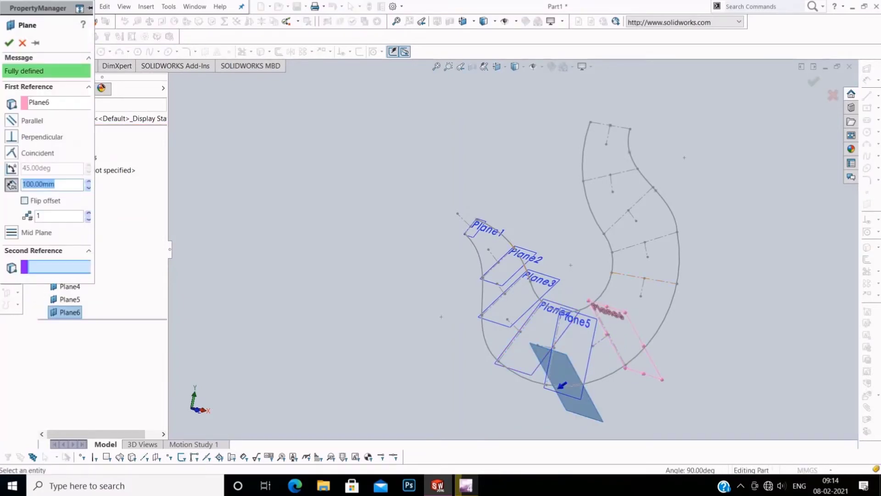
right_click(56, 101)
click(69, 106)
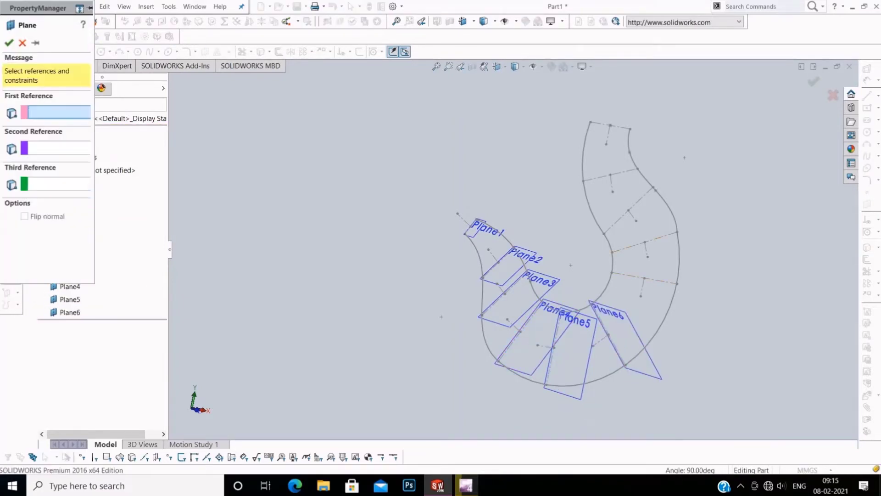
click(661, 281)
click(8, 43)
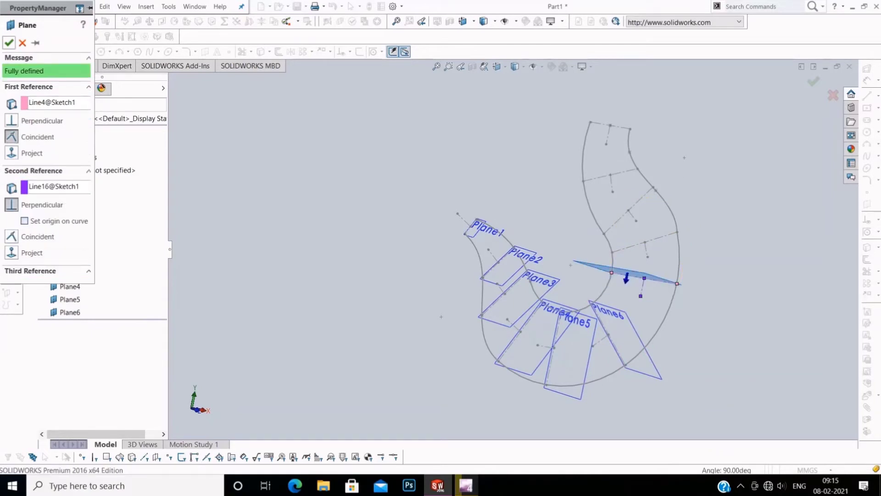
Step: Create Plane8 from Line5 and Line15, perpendicular to Line15
click(6, 152)
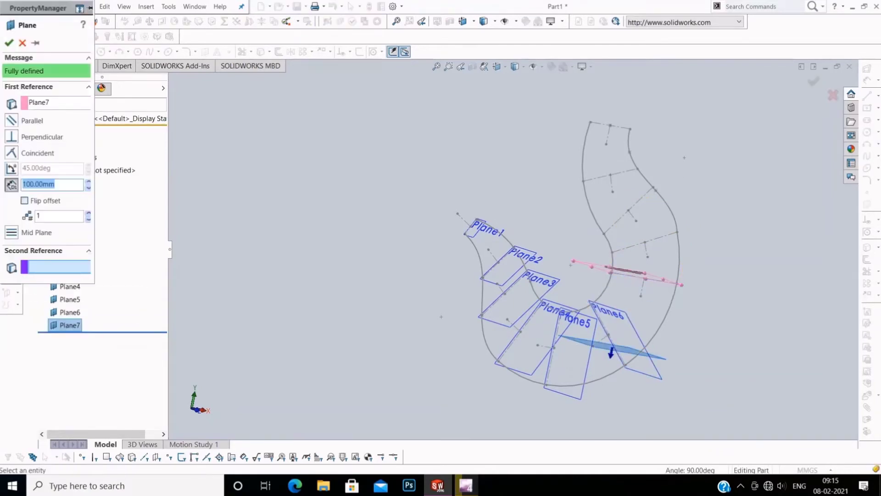
right_click(59, 100)
click(67, 111)
click(648, 243)
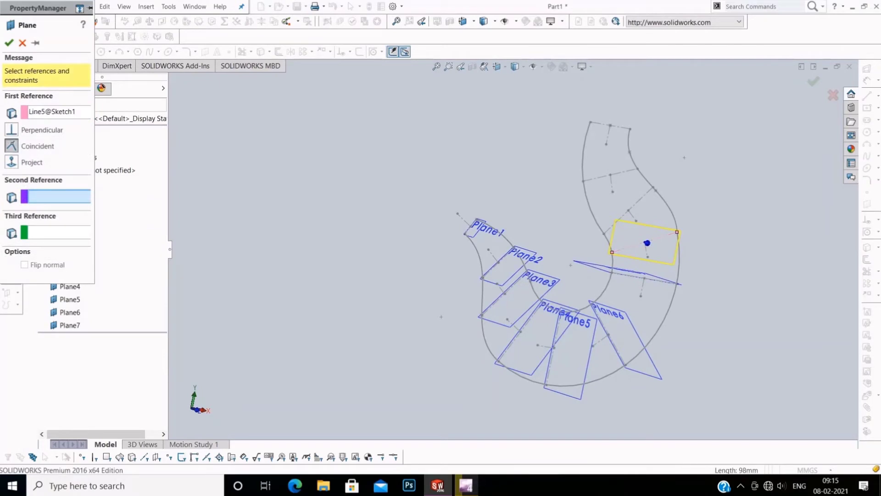
click(647, 243)
click(11, 205)
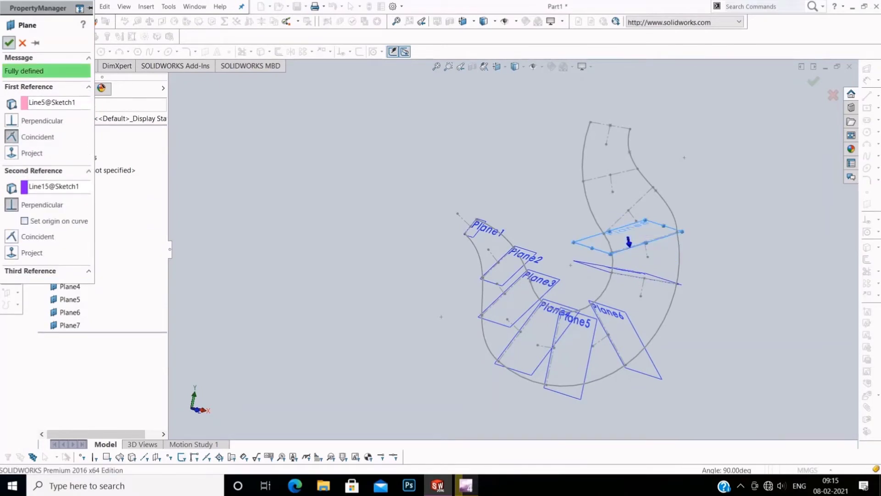
click(9, 43)
Step: Set up an extra plane from Line14 and Line10, then cancel it
key(Return)
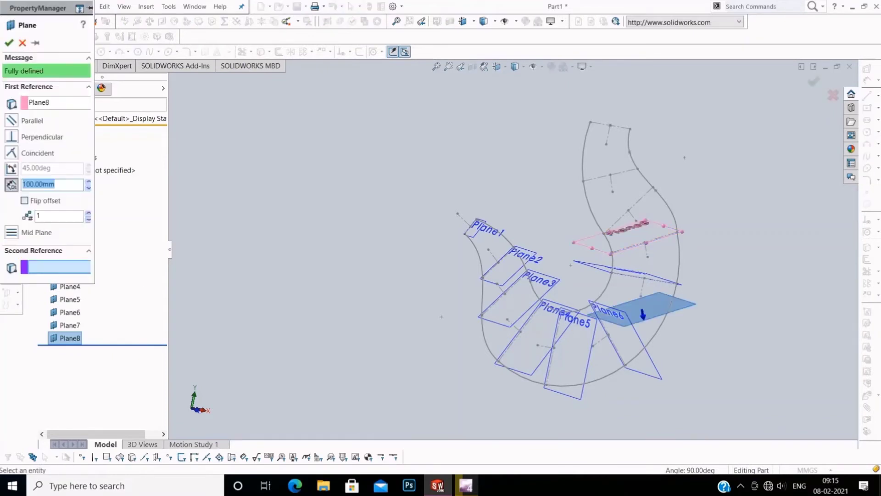
click(652, 211)
scroll(652, 211, down, 4)
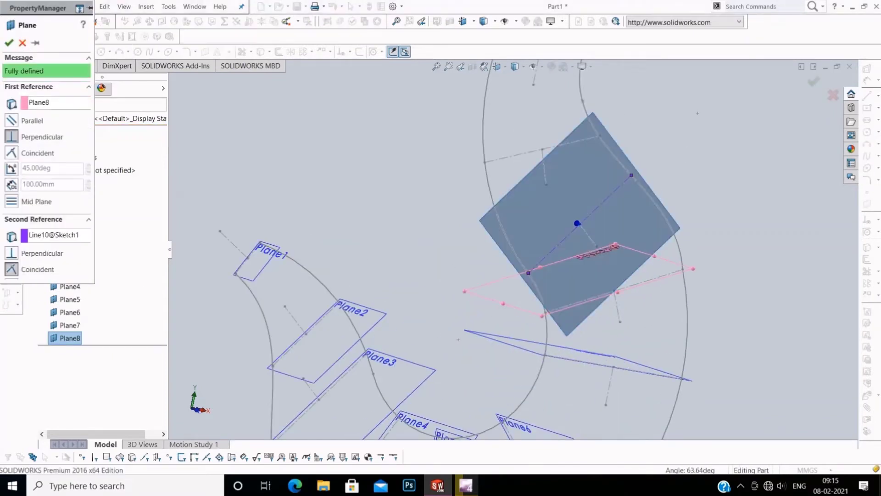
right_click(78, 102)
click(94, 110)
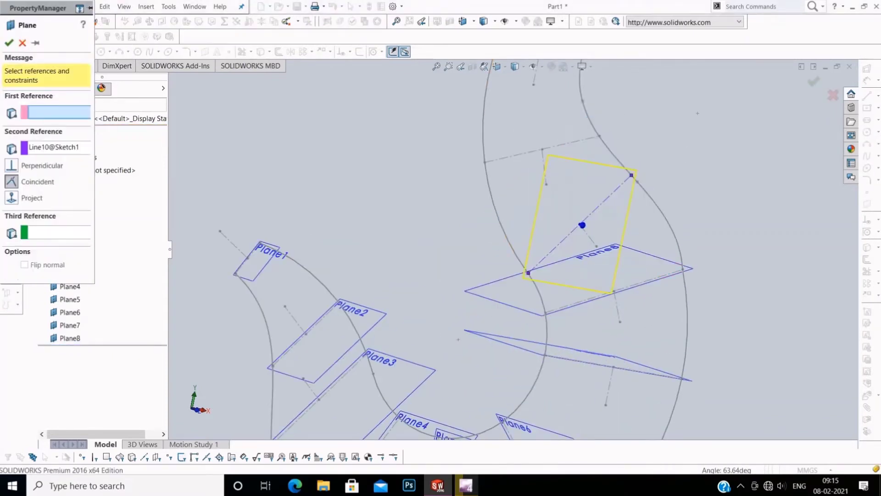
click(582, 225)
click(11, 204)
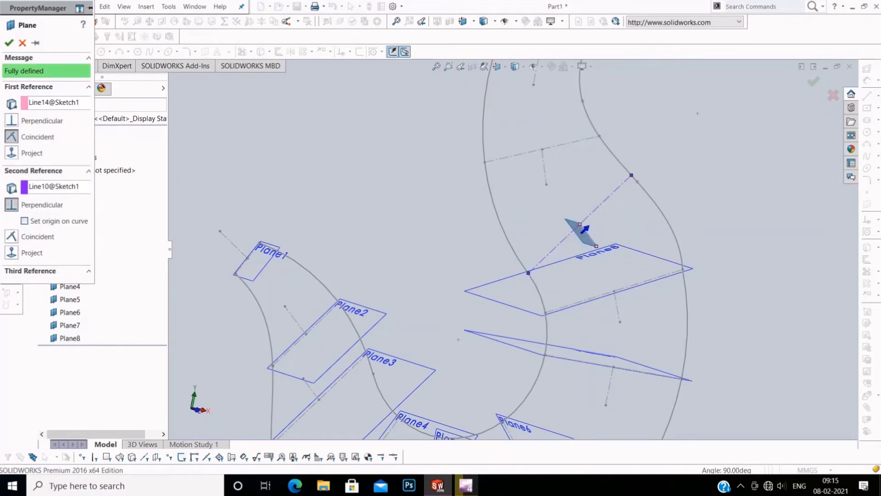
click(22, 43)
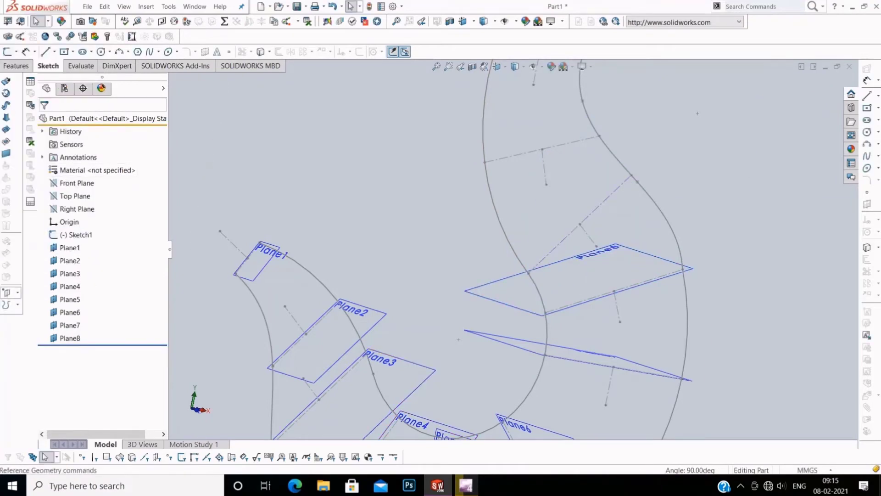
Step: Create Plane9 on the centerline, then Plane10 from Line11 and Line13
click(17, 292)
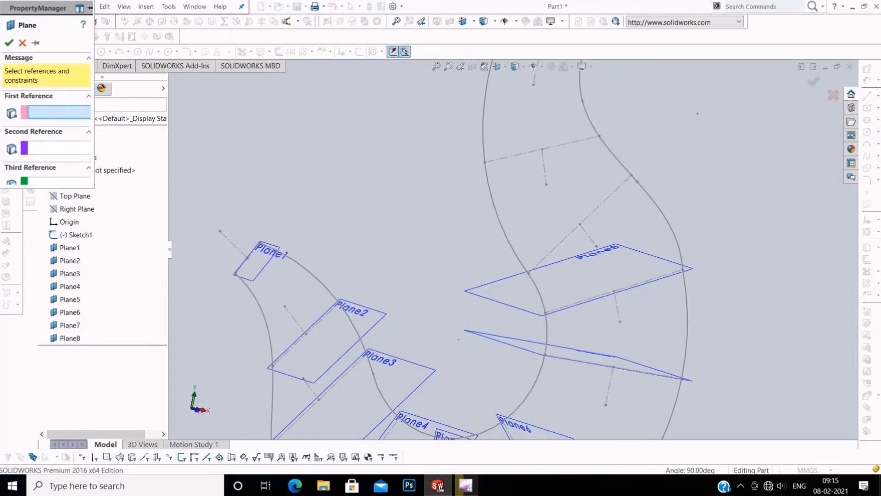
click(565, 239)
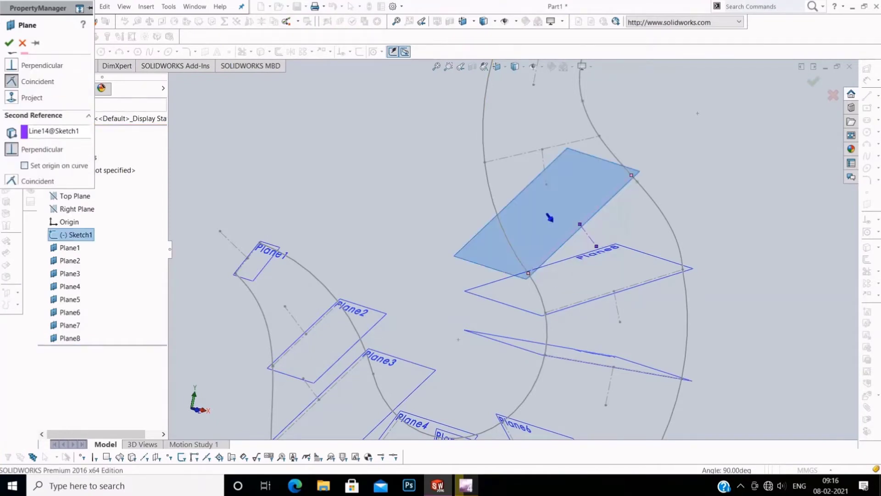
key(Return)
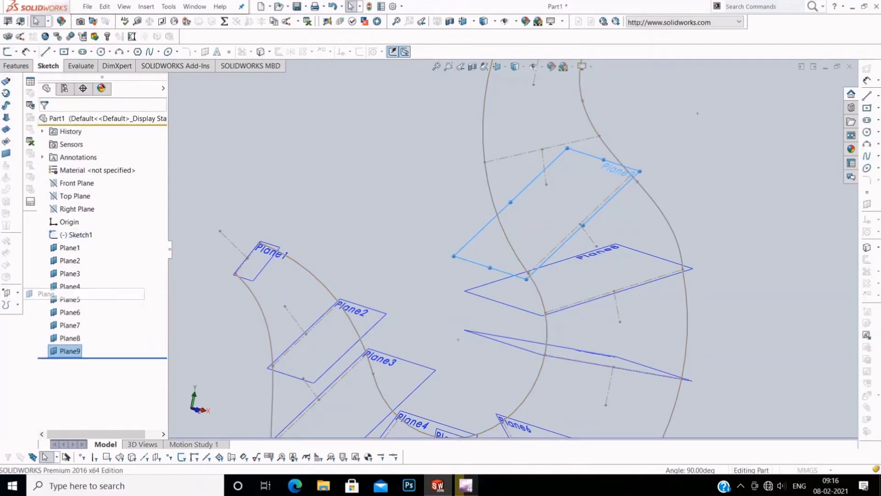
click(85, 114)
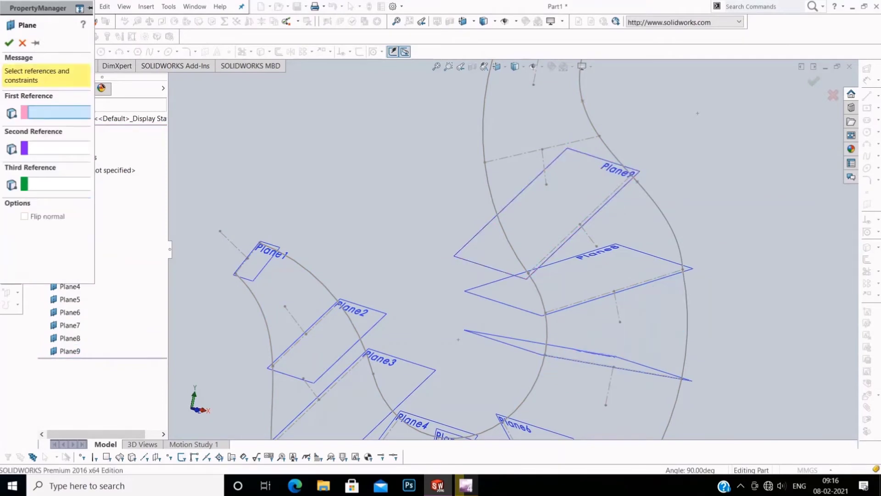
click(514, 156)
click(544, 168)
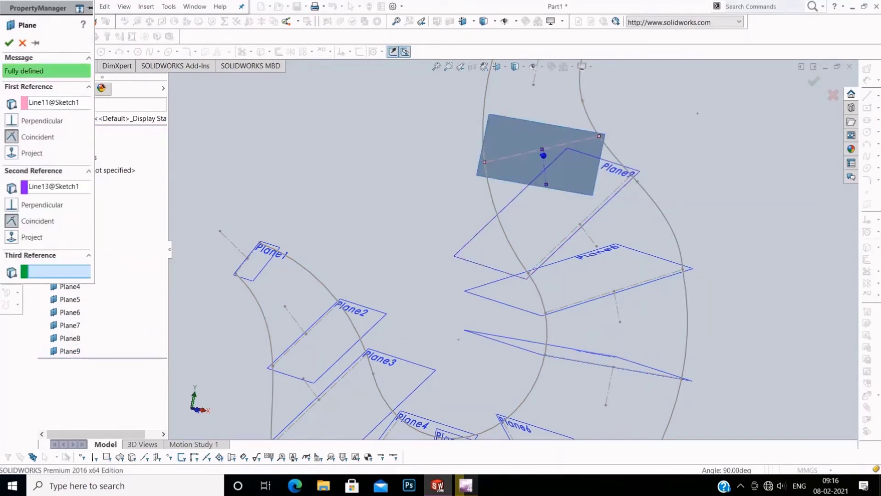
key(Return)
Step: Abandon an invalid top-end plane and create Plane11 from Line1 and Line12
scroll(503, 252, up, 3)
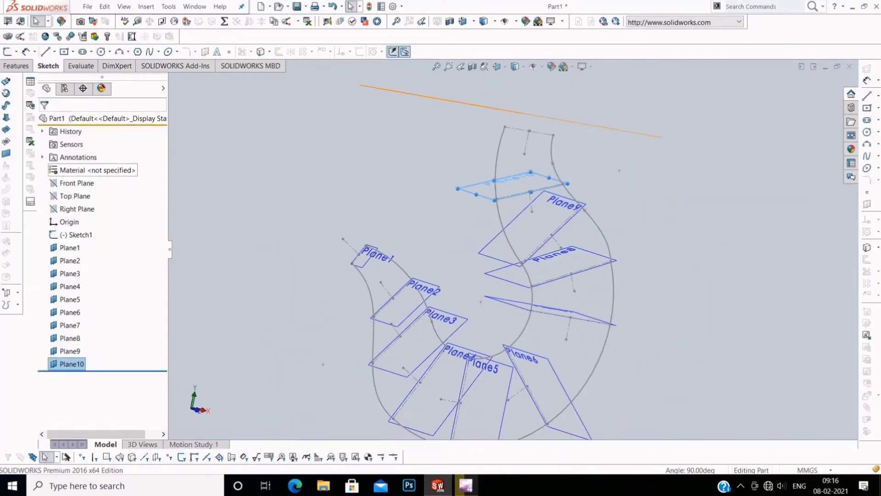
key(Return)
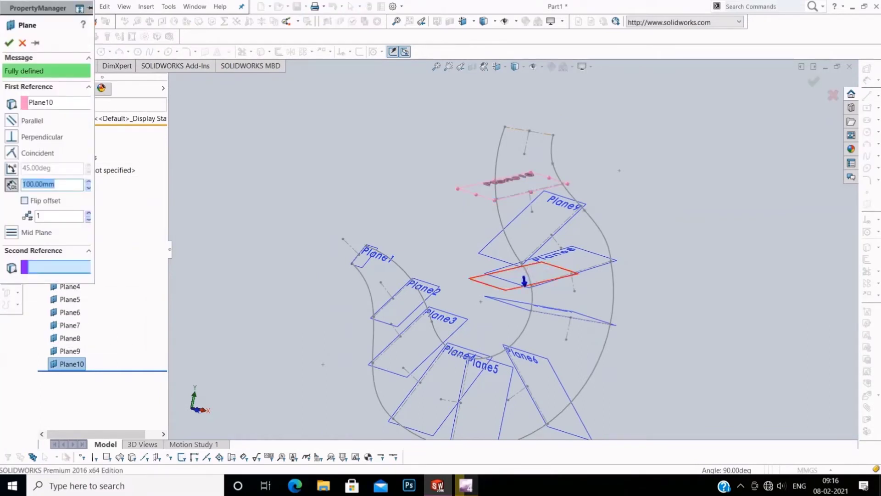
click(527, 146)
key(Escape)
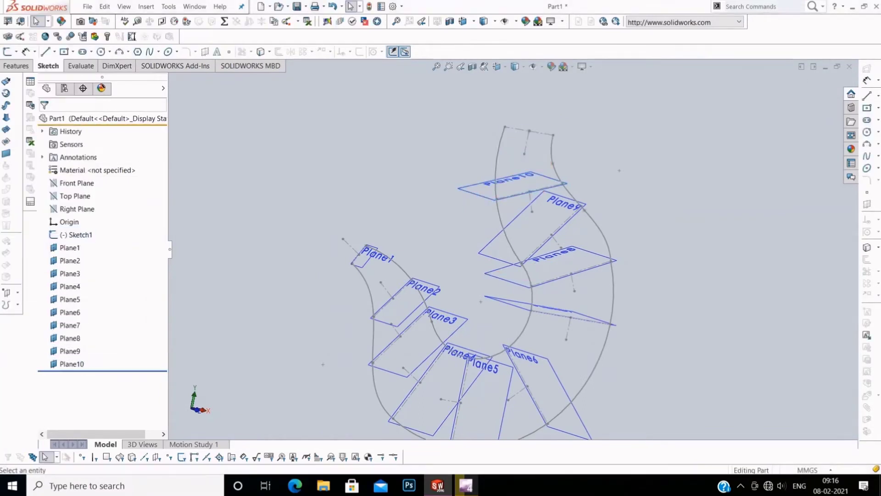
click(17, 292)
click(518, 129)
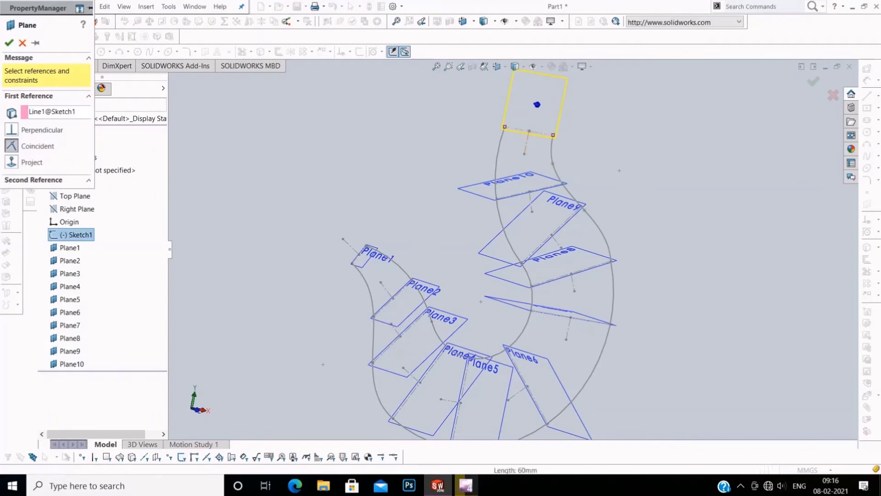
click(527, 143)
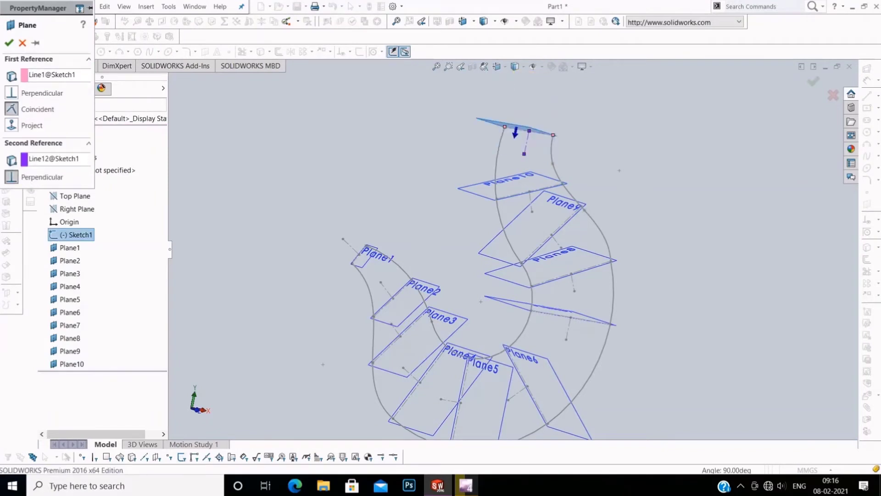
key(Return)
right_click(279, 166)
mouse_move(327, 234)
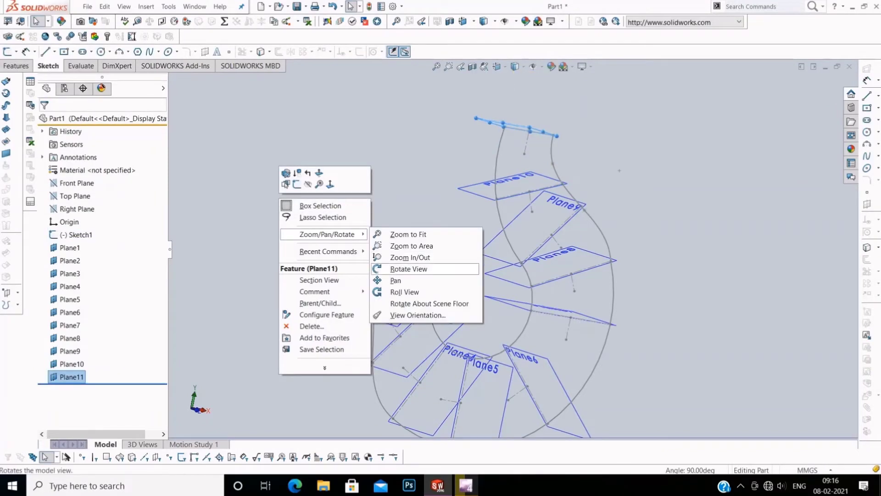
Step: Orbit the model to view the hook from another angle
click(409, 269)
mouse_move(408, 269)
mouse_down()
mouse_move(505, 257)
mouse_move(597, 349)
mouse_up()
click(741, 486)
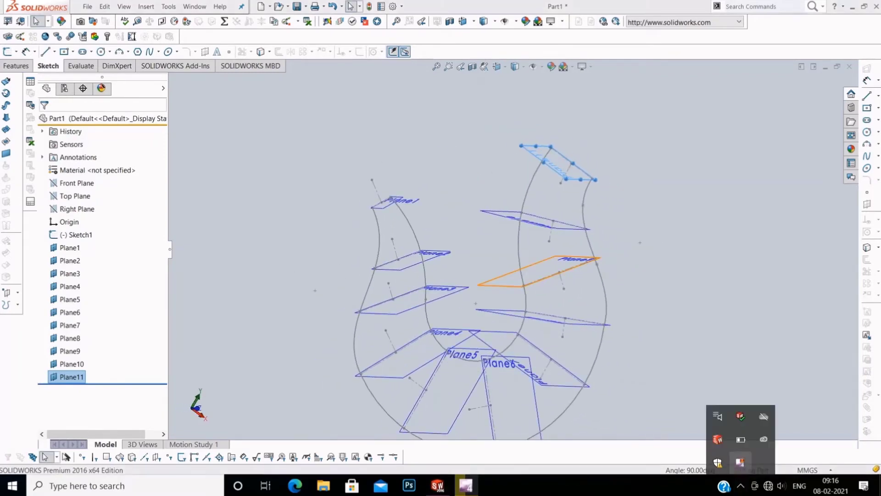
right_click(741, 461)
click(565, 415)
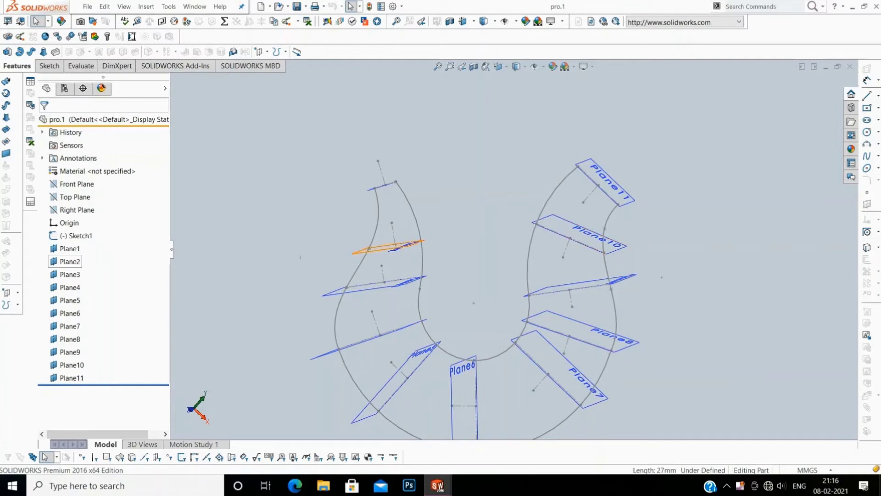
Step: Delete Plane3 and switch to the Front view
right_click(69, 274)
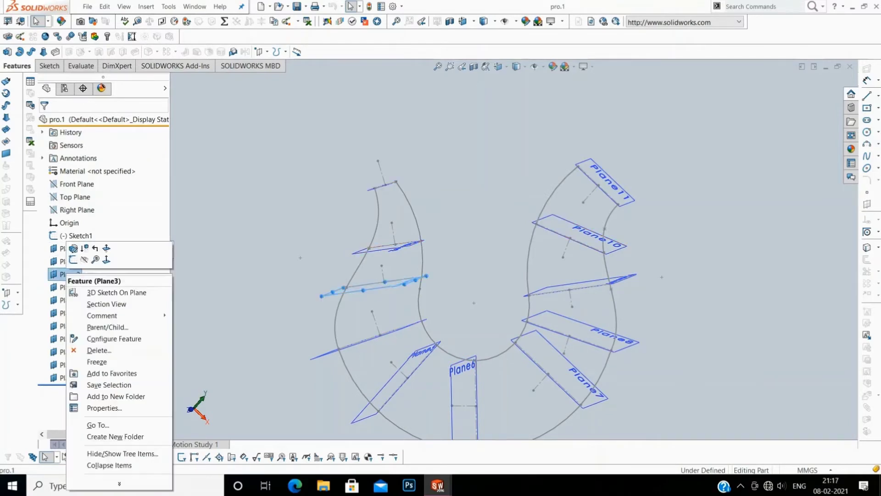
click(85, 346)
key(Return)
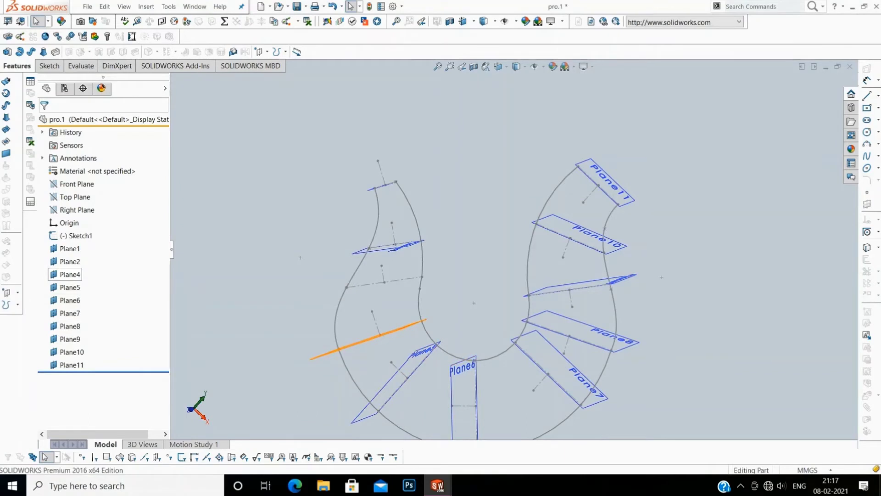
right_click(70, 287)
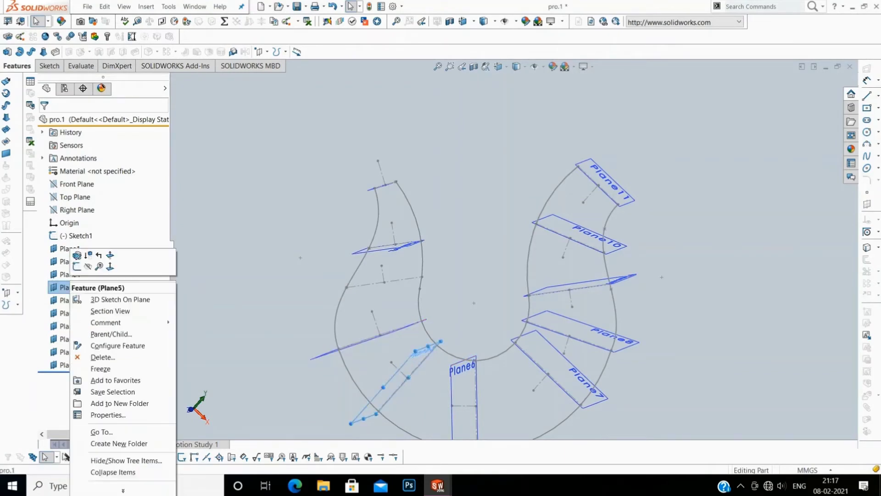
key(ctrl+1)
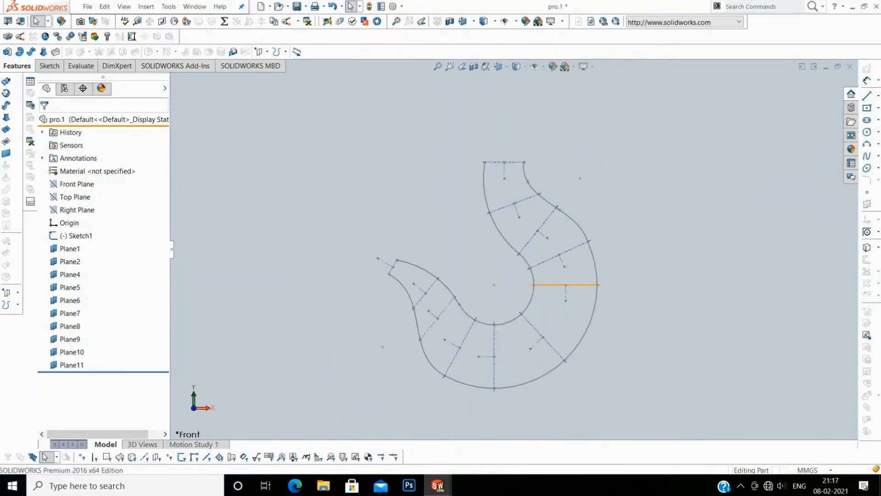
Step: Delete Plane4, Plane6 and Plane8, confirming each deletion
right_click(69, 274)
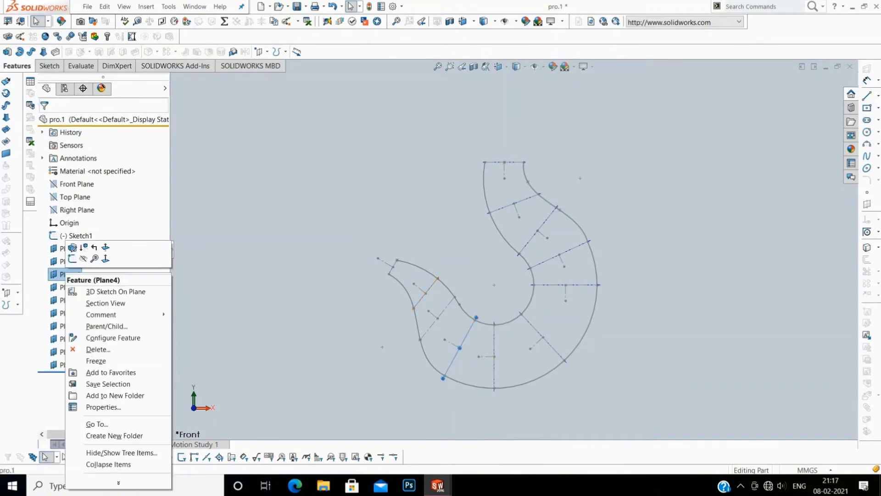
click(97, 350)
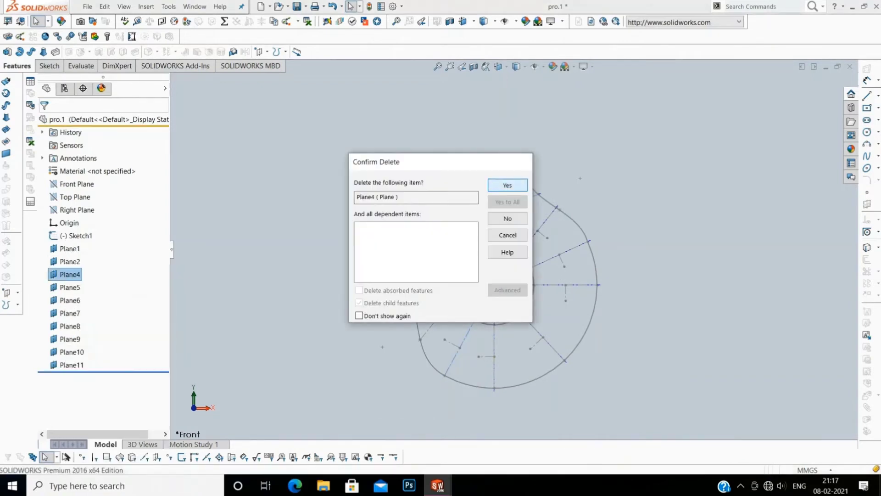
click(508, 184)
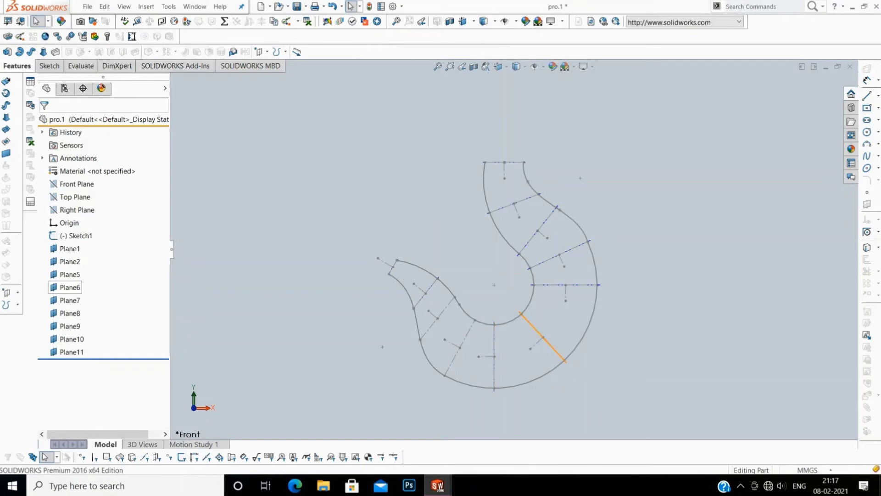
right_click(70, 287)
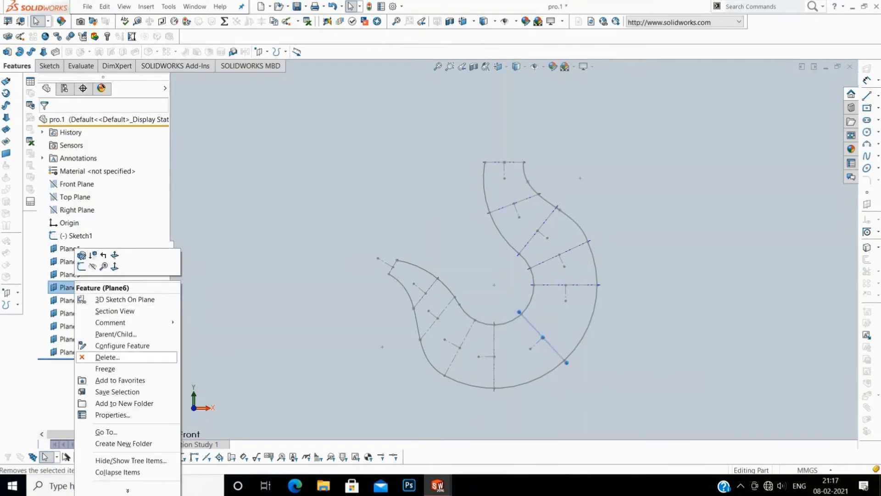
click(101, 357)
click(507, 183)
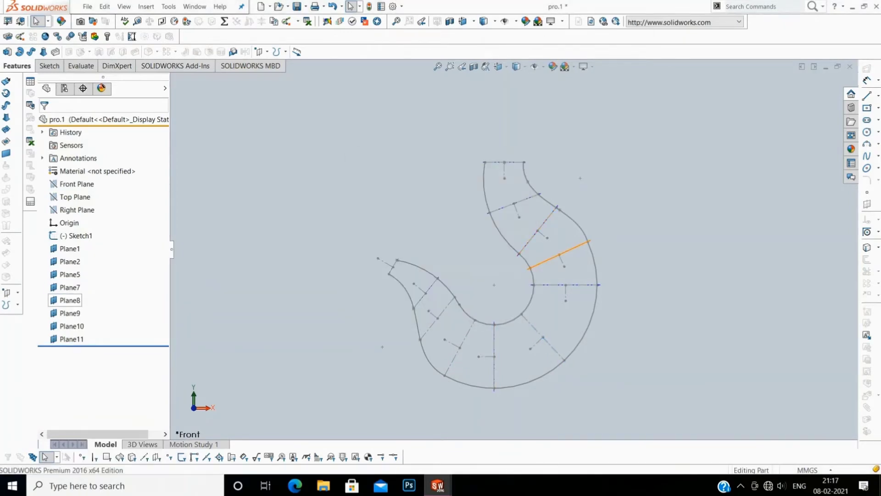
right_click(69, 300)
click(91, 357)
click(507, 183)
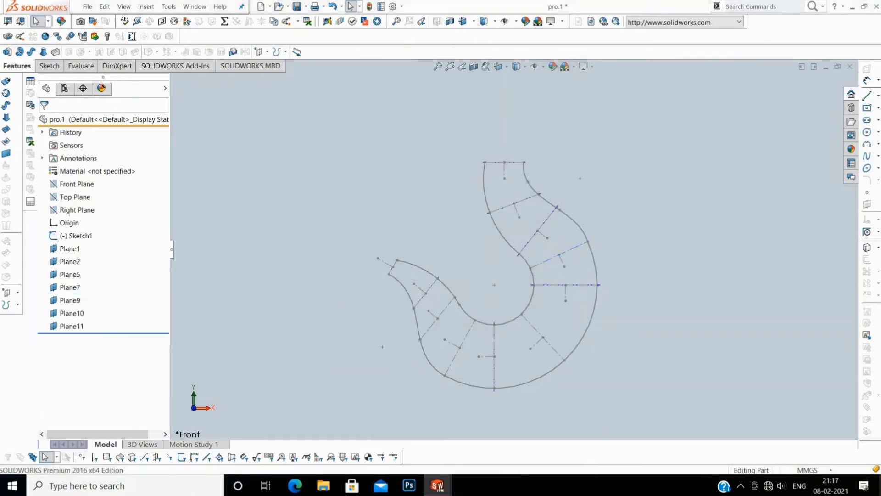
Step: Delete Plane9 and Plane10, then hide Plane1
right_click(70, 299)
click(91, 357)
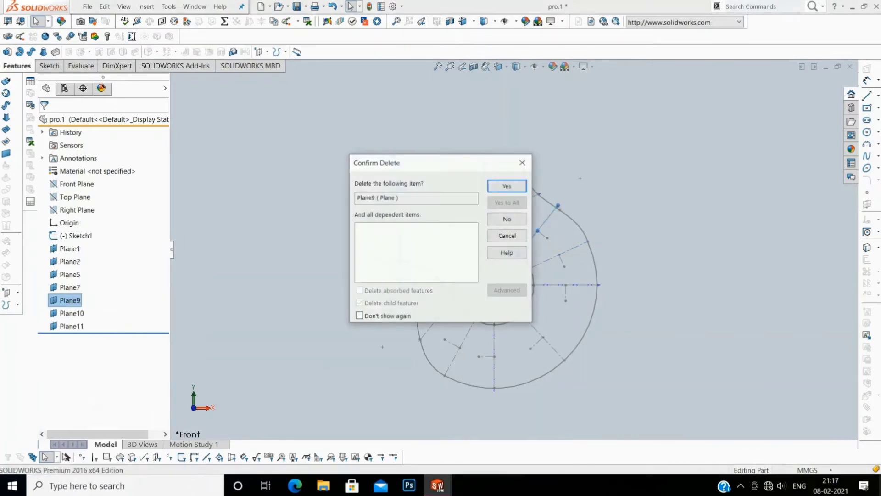
key(Return)
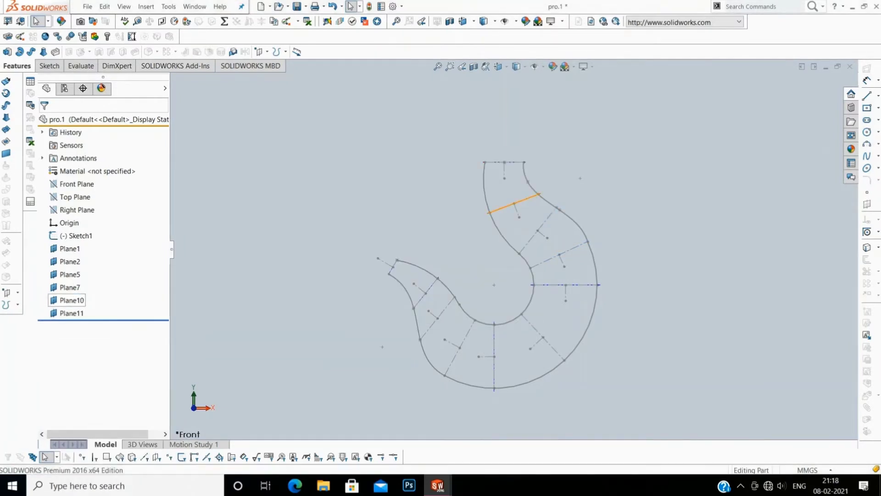
right_click(70, 300)
click(92, 357)
click(508, 183)
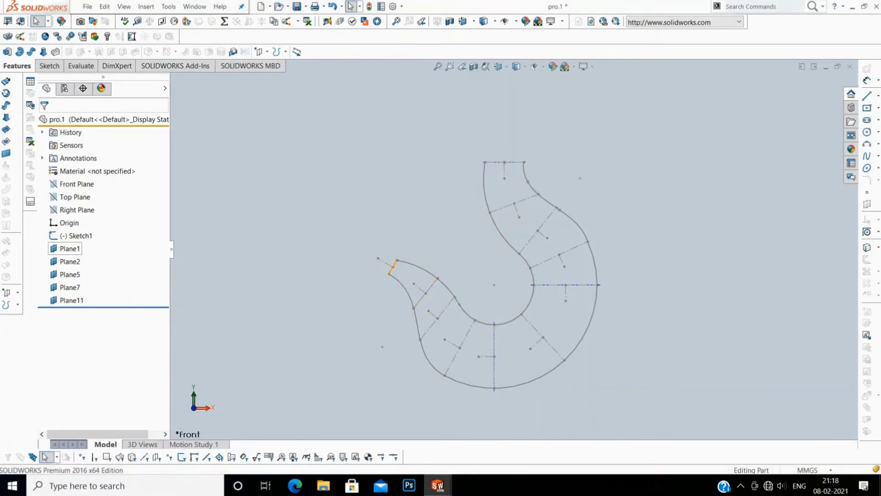
right_click(70, 249)
click(89, 235)
Step: Start a sketch on Plane1 and rotate the view to see it at an angle
right_click(65, 249)
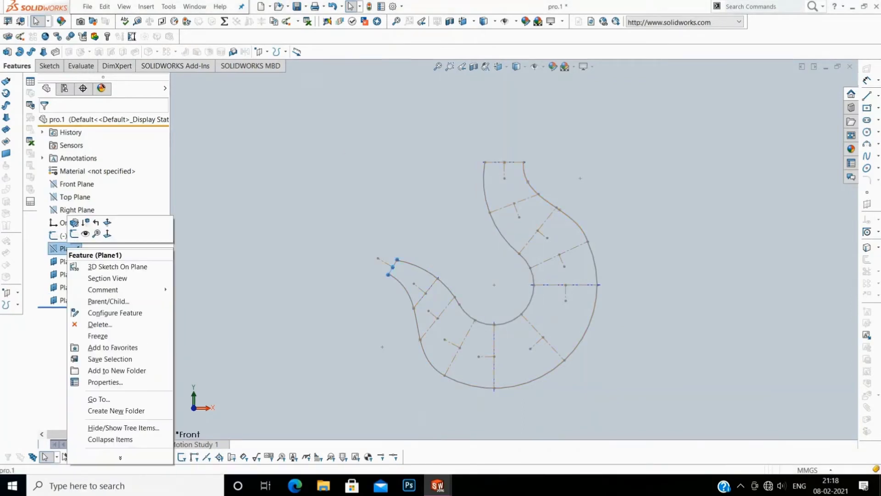
click(74, 234)
right_click(271, 223)
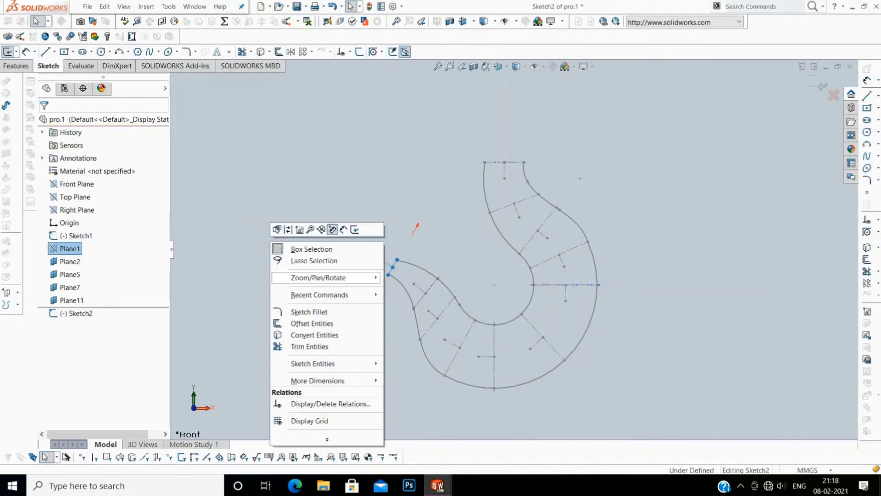
click(420, 312)
drag(415, 226, 433, 241)
scroll(432, 241, down, 5)
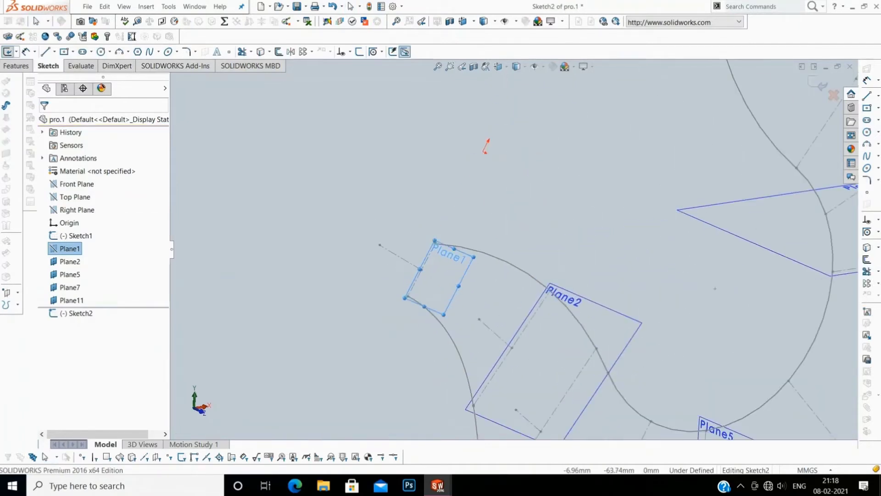
Step: Draw a circle centred on Plane1 out to the hook edge, then exit the sketch
click(867, 132)
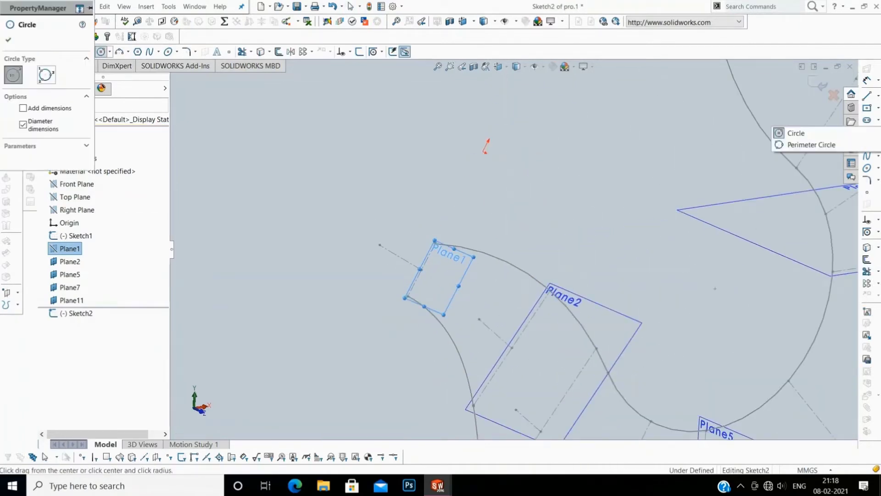
key(Escape)
click(867, 131)
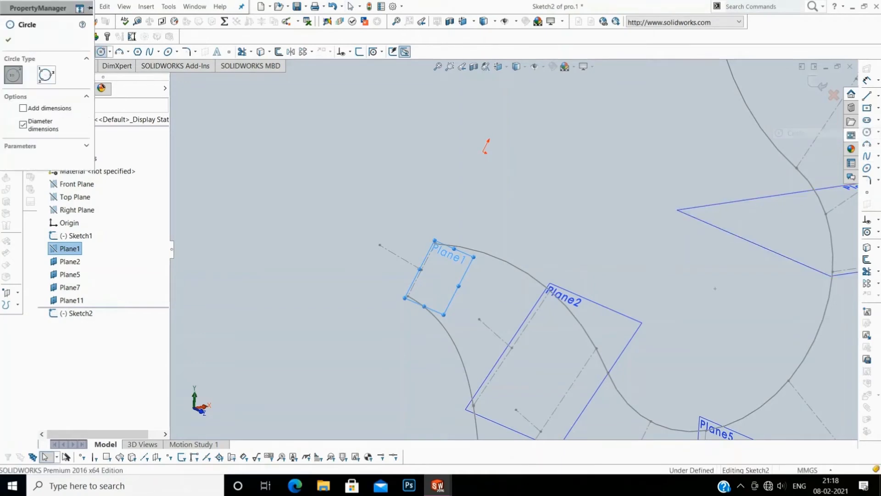
click(421, 269)
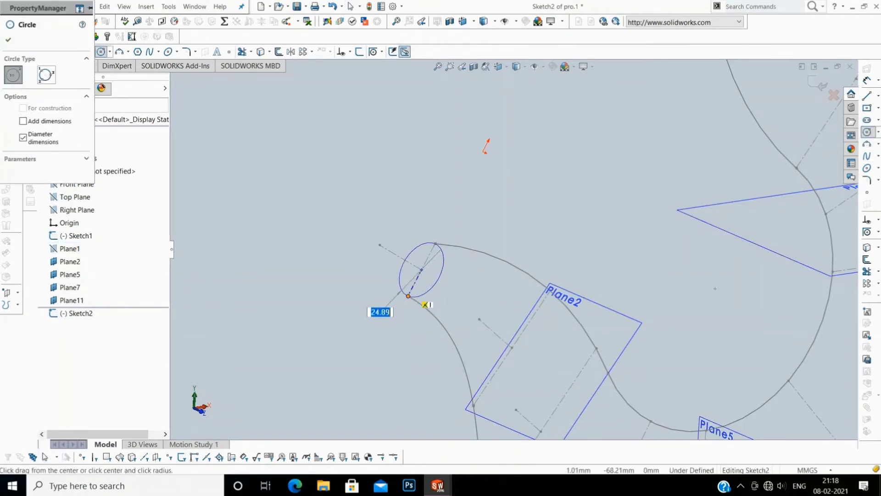
click(408, 296)
key(Escape)
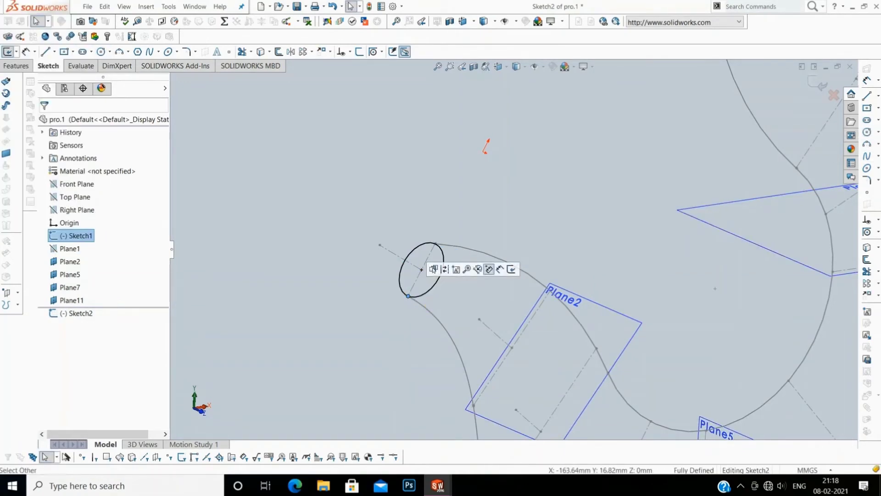
click(435, 244)
click(822, 84)
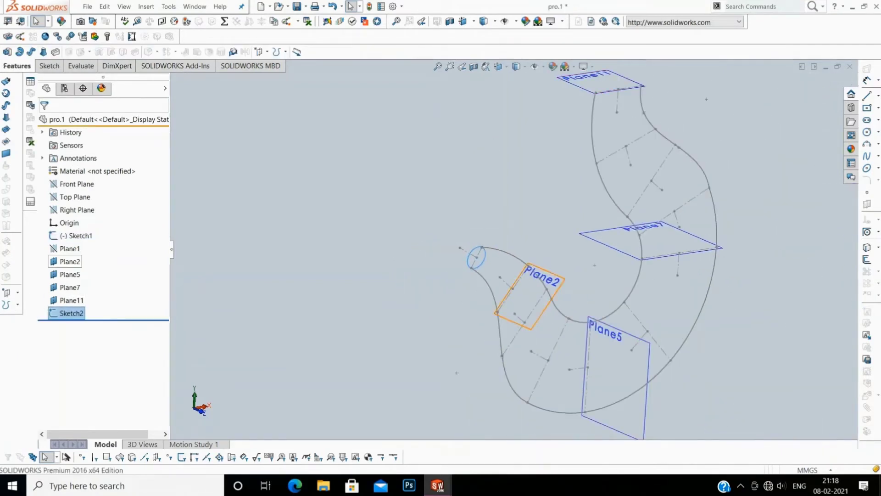
Step: Sketch a centre circle on Plane2 from its centre point to the hook edge
right_click(70, 261)
click(79, 233)
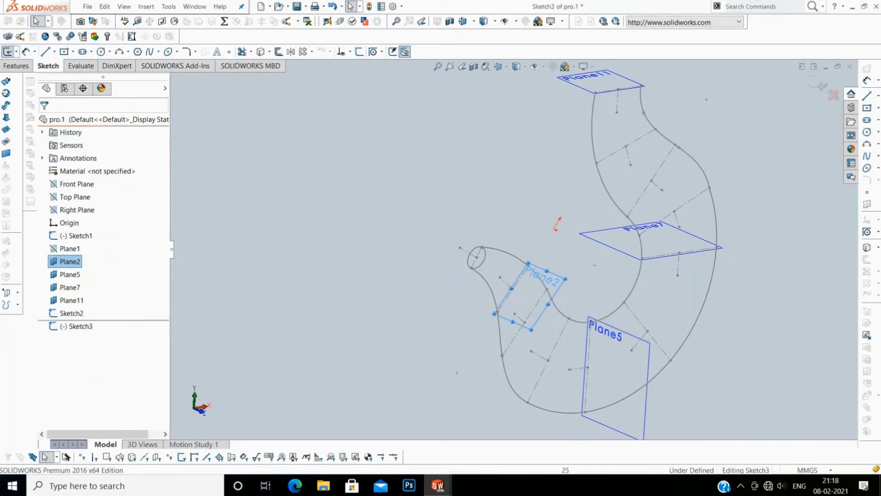
click(878, 131)
click(797, 132)
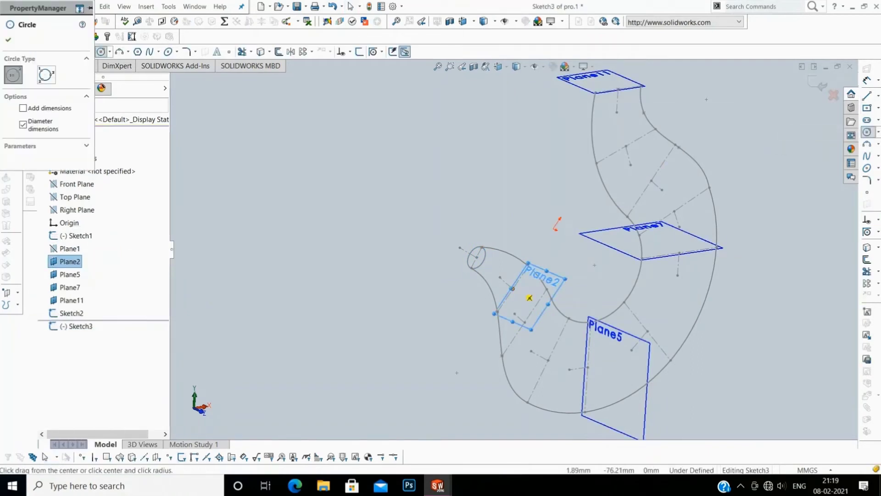
click(512, 288)
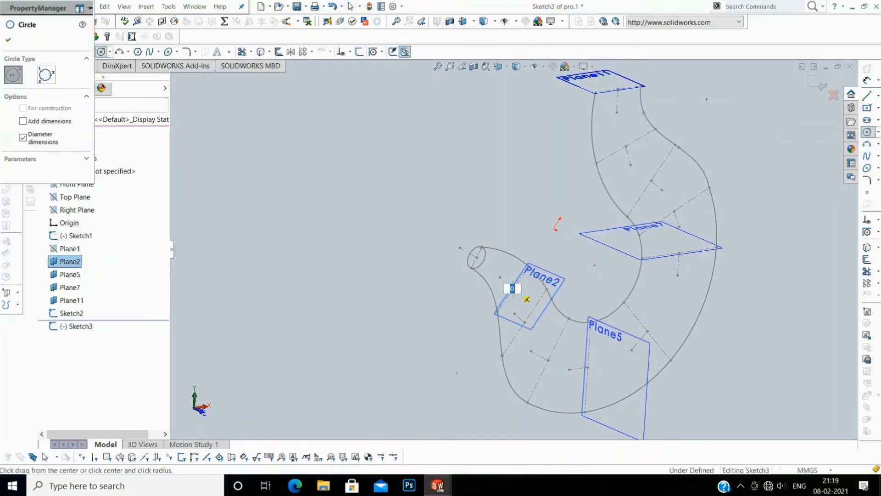
click(512, 321)
scroll(512, 321, down, 3)
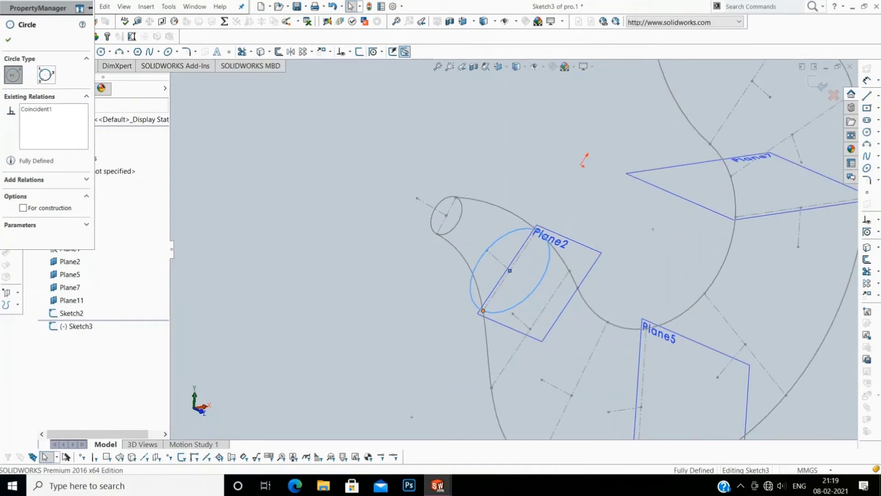
key(Escape)
Step: Exit Sketch3 and bring up Plane2's options to hide it
scroll(527, 220, down, 5)
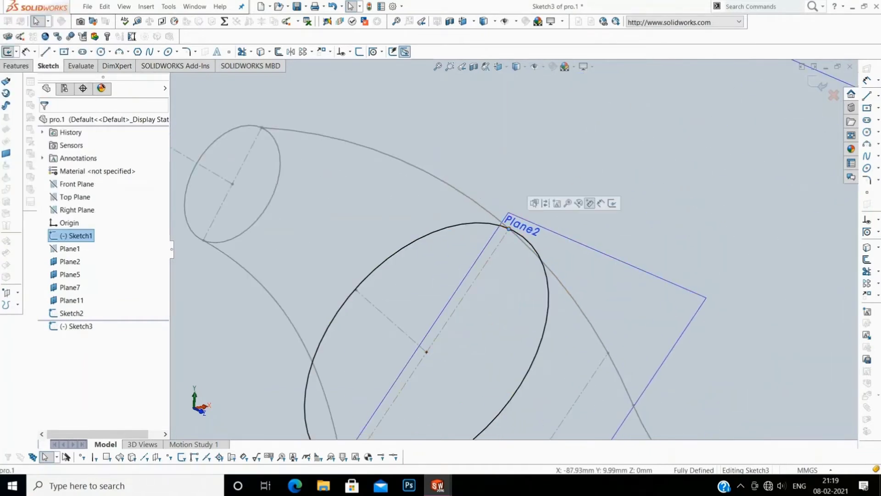
click(820, 84)
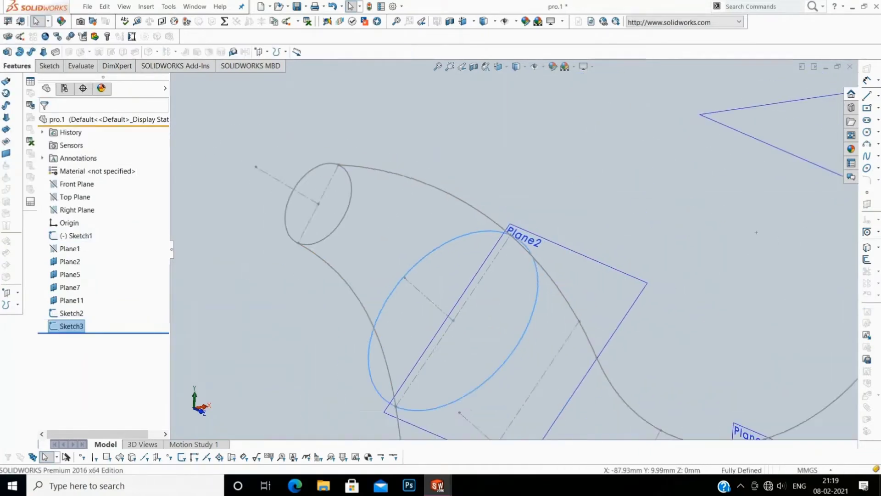
scroll(505, 253, up, 3)
scroll(505, 252, up, 3)
right_click(69, 248)
scroll(512, 249, up, 3)
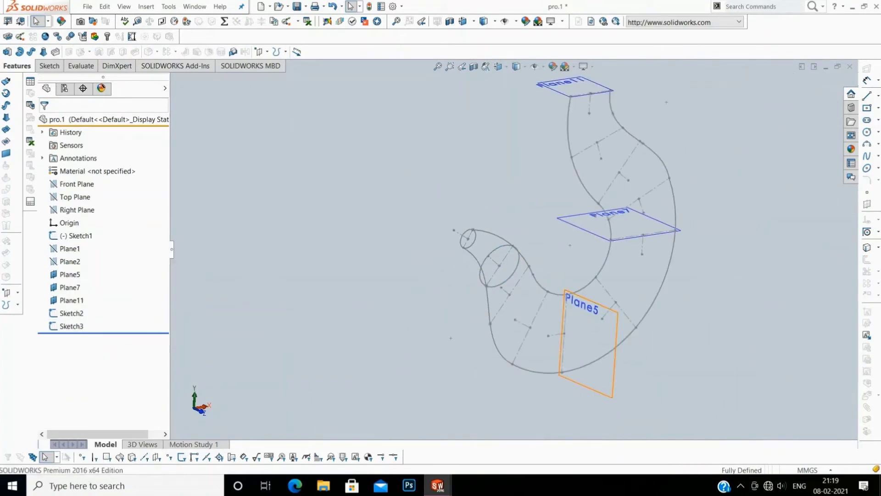
Step: Sketch a centre circle on Plane11 from the edge midpoint to the hook's top end
right_click(69, 299)
click(77, 266)
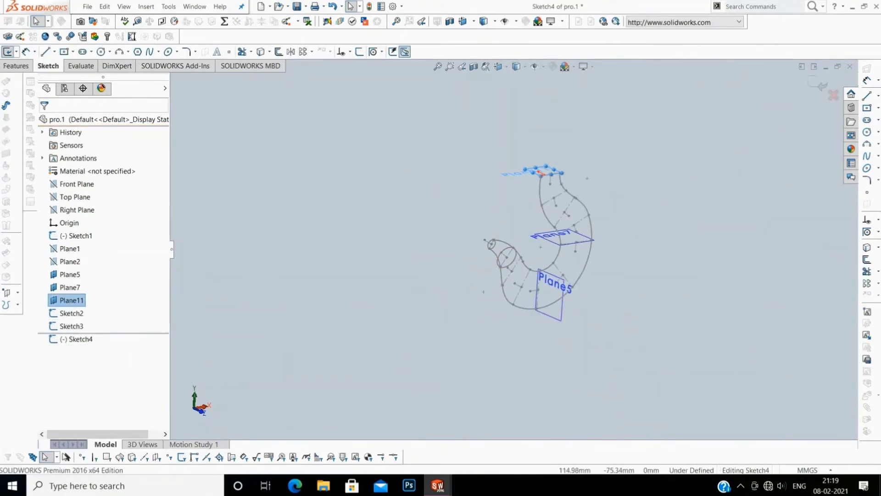
click(879, 132)
click(794, 132)
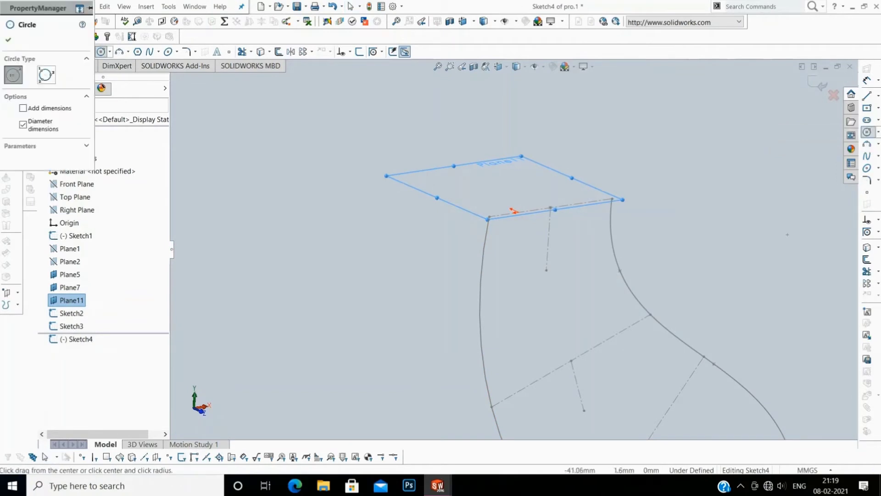
click(551, 208)
click(483, 219)
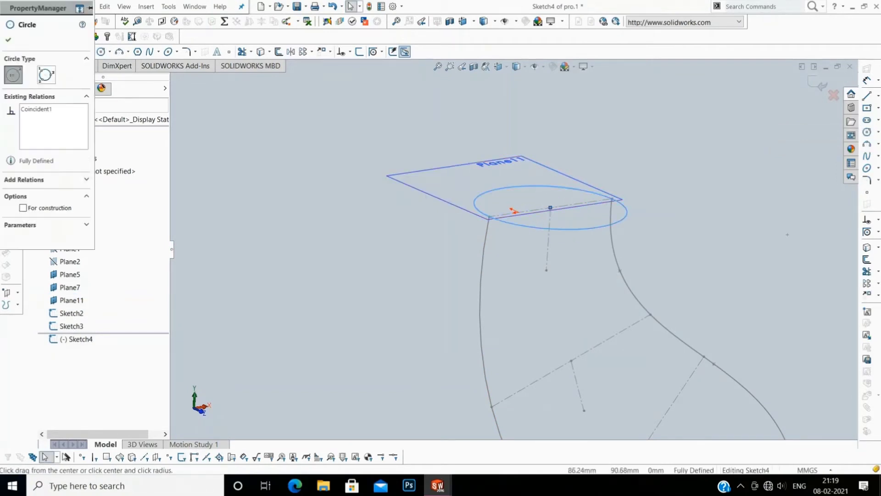
key(Escape)
Step: Exit Sketch4 and hide Plane11
click(488, 215)
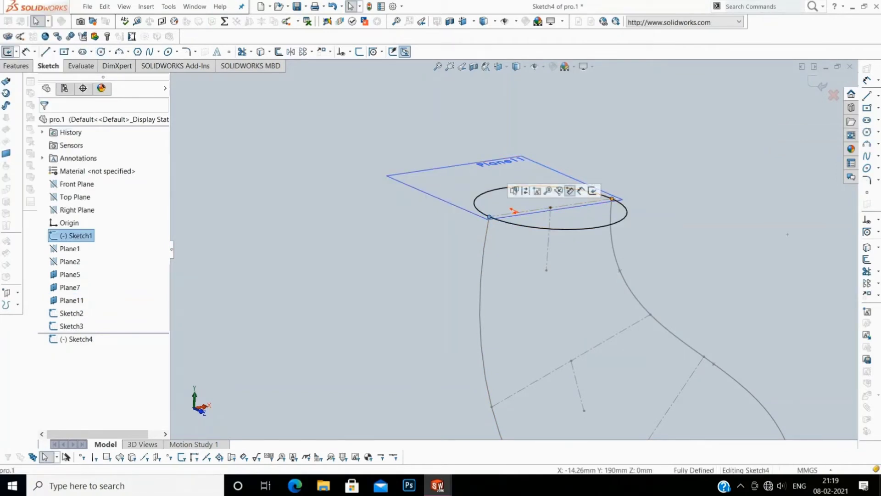
click(820, 83)
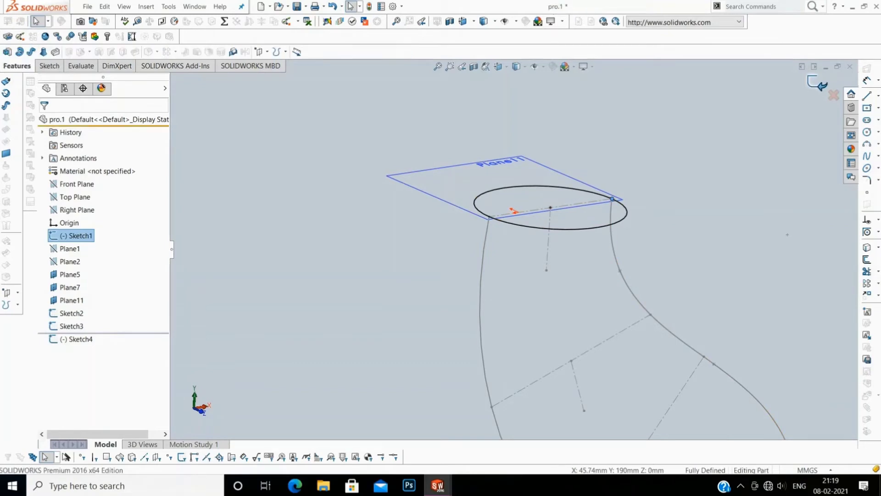
right_click(69, 300)
click(94, 266)
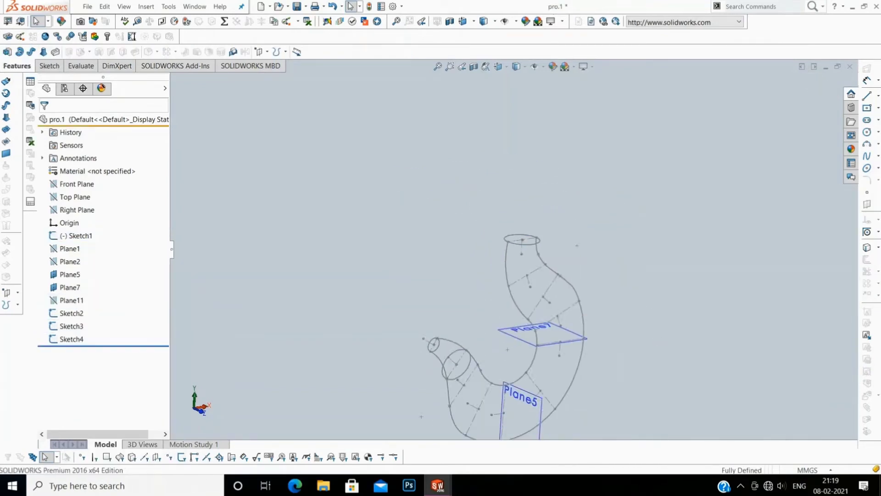
Step: Start a sketch on Plane7 and draw a vertical midpoint line from the centerline crossing
right_click(62, 287)
click(74, 266)
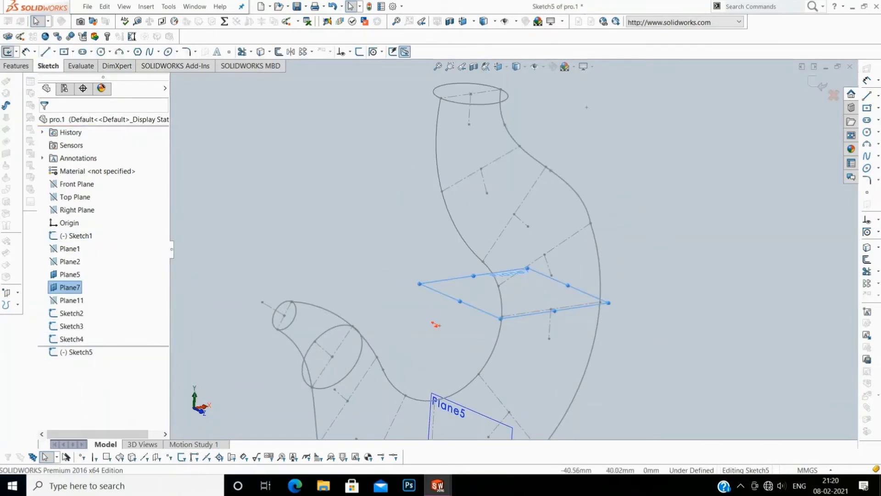
click(878, 96)
click(821, 120)
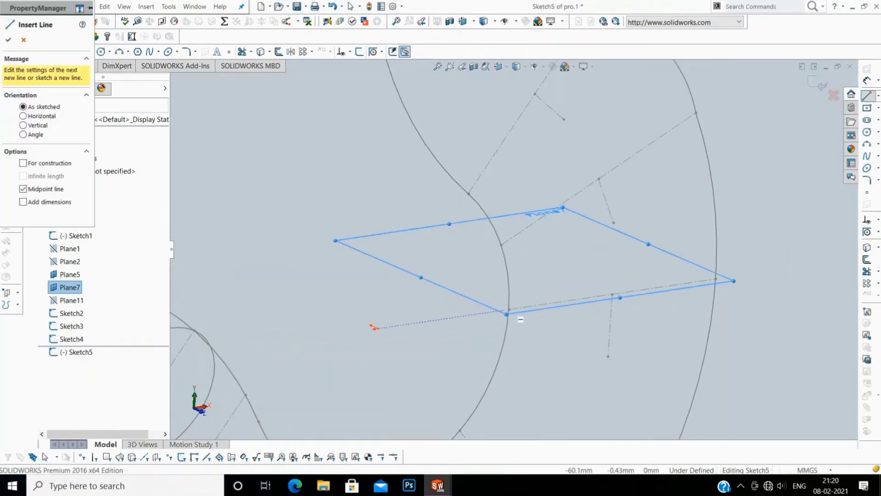
click(509, 310)
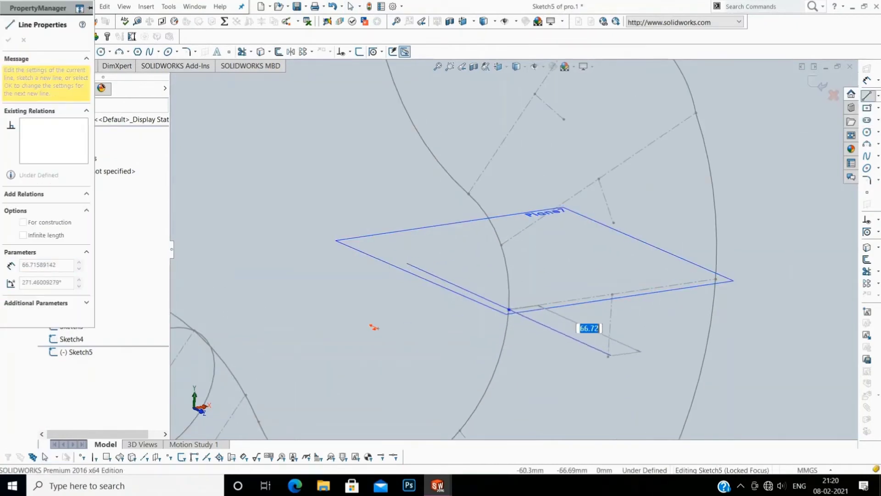
click(611, 355)
right_click(281, 274)
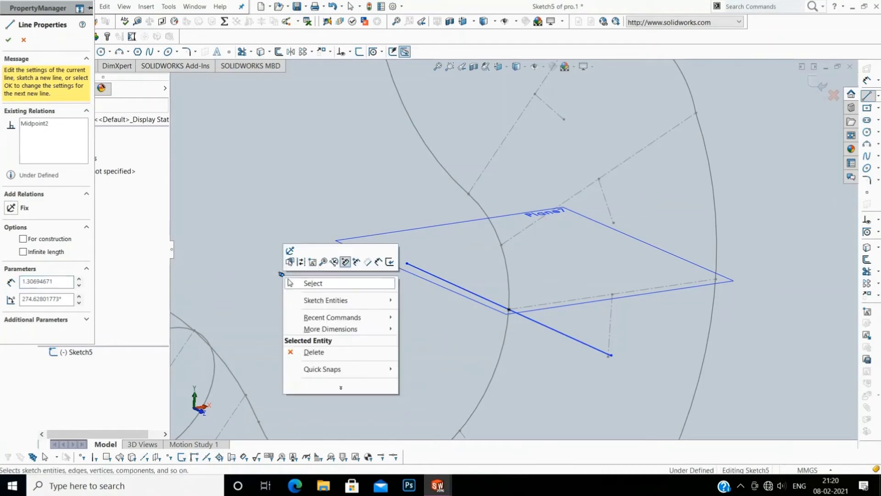
click(313, 284)
right_click(327, 311)
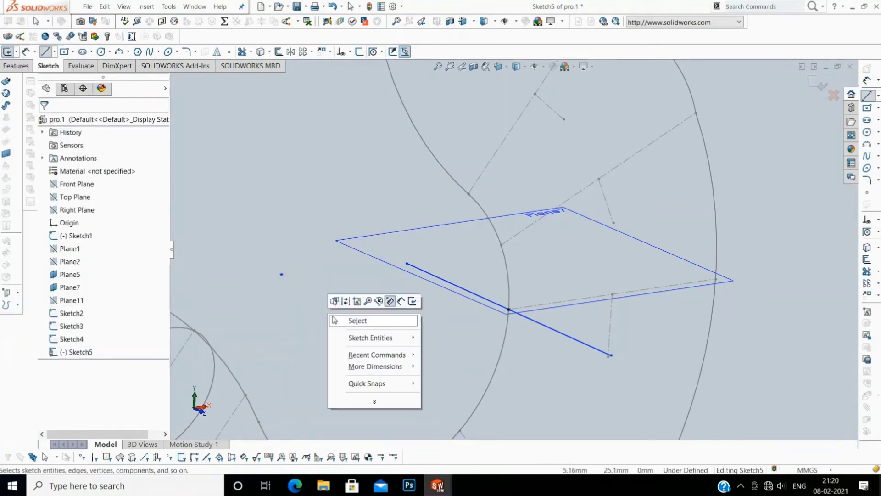
click(374, 327)
click(509, 309)
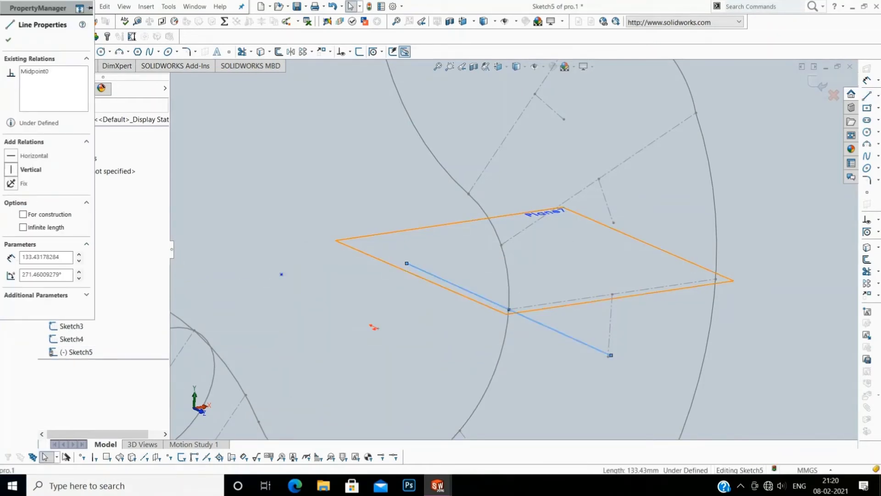
Step: Dimension the midpoint line to 60 mm and make it construction geometry
click(8, 39)
right_click(283, 271)
click(370, 266)
click(296, 246)
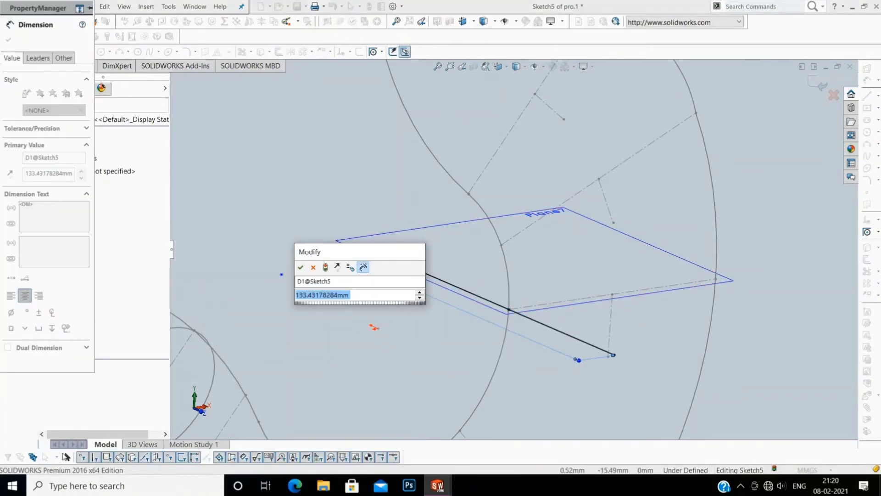
text(60)
key(Return)
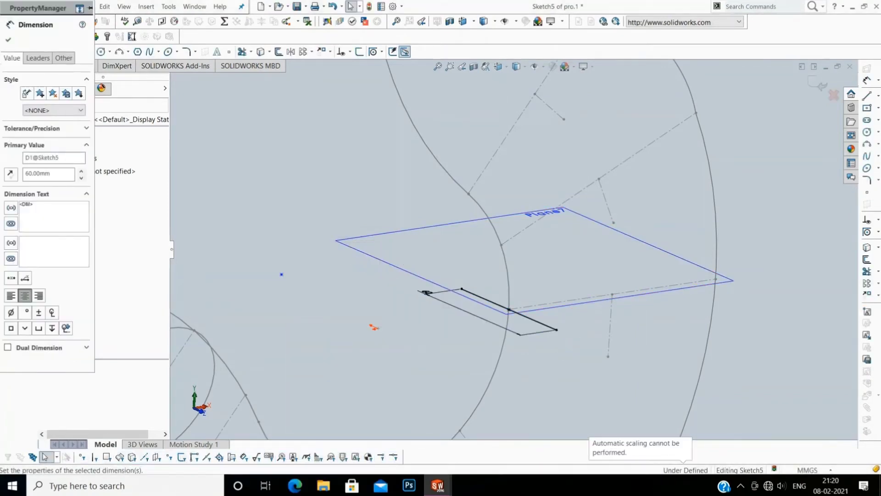
click(8, 39)
click(532, 319)
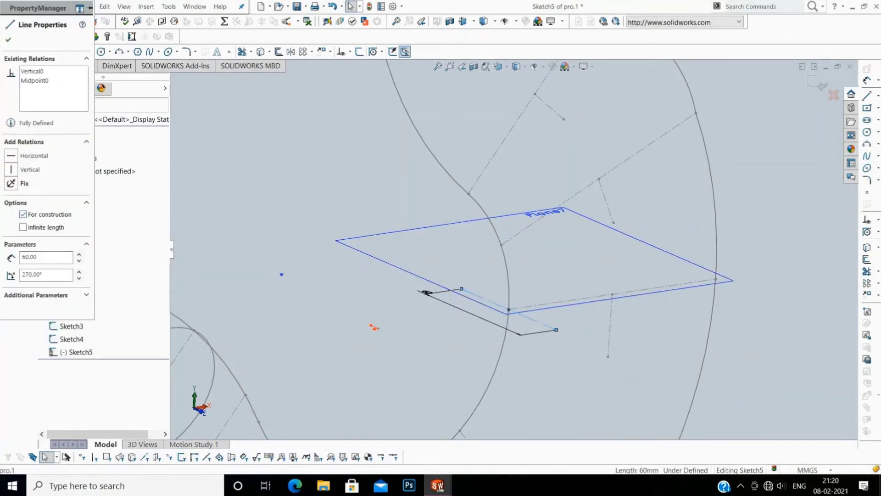
click(9, 40)
click(878, 95)
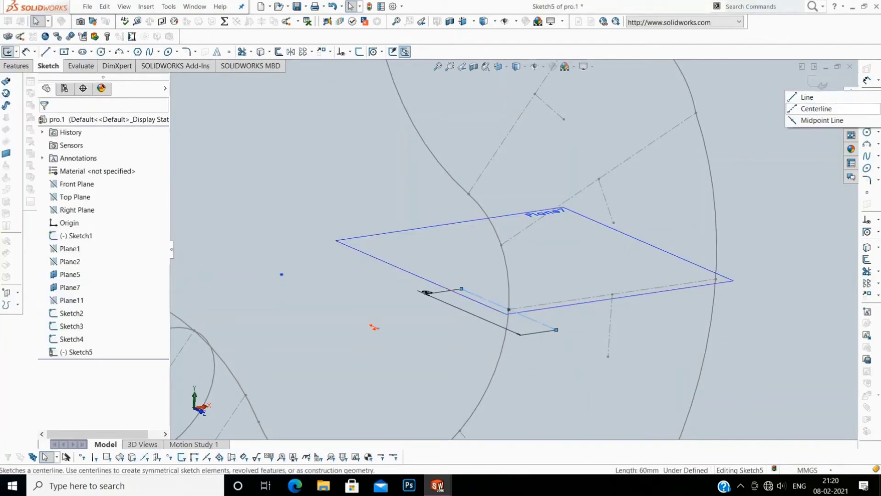
Step: Draw a midpoint line centred on the hook's outer curve on Plane7
click(808, 122)
click(715, 278)
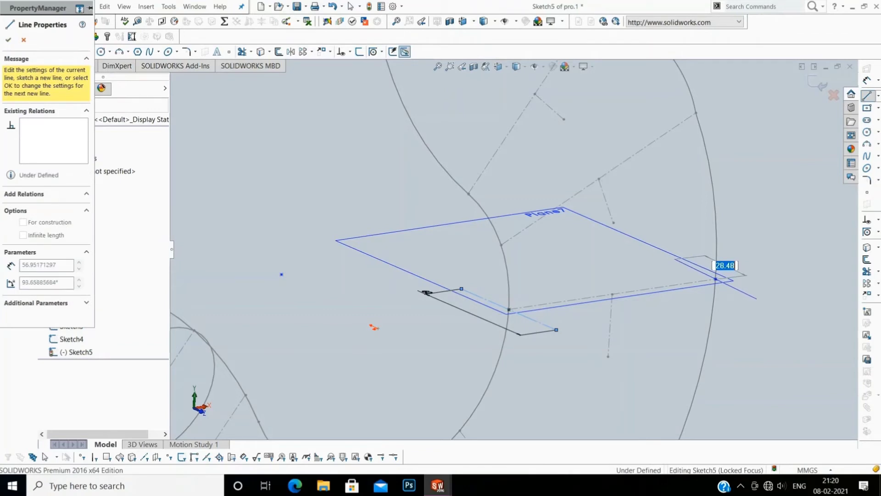
click(757, 299)
right_click(767, 211)
click(797, 217)
Step: Select the stray sketch point with the line and dimension their distance
click(740, 291)
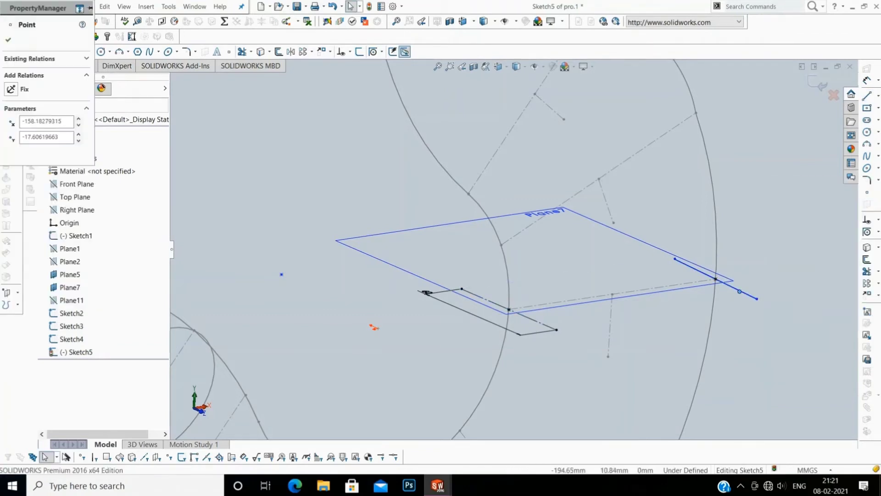
scroll(740, 291, down, 5)
right_click(547, 274)
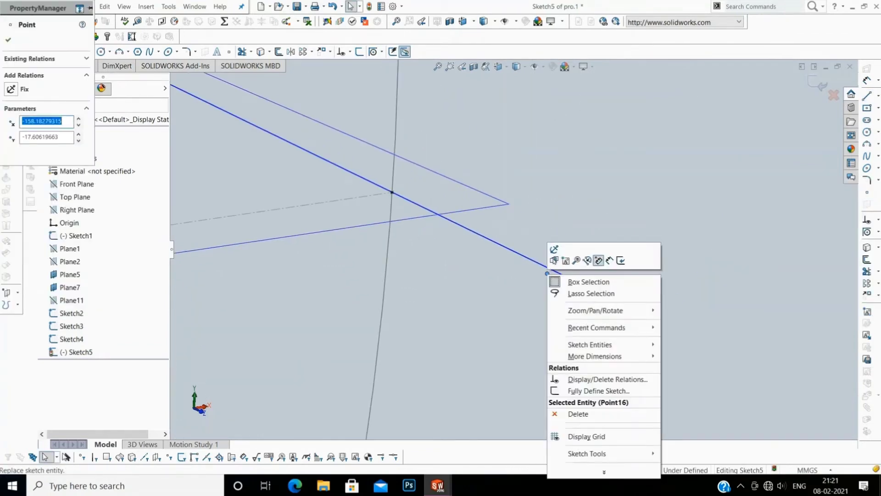
key(Escape)
right_click(580, 192)
ctrl+click(597, 291)
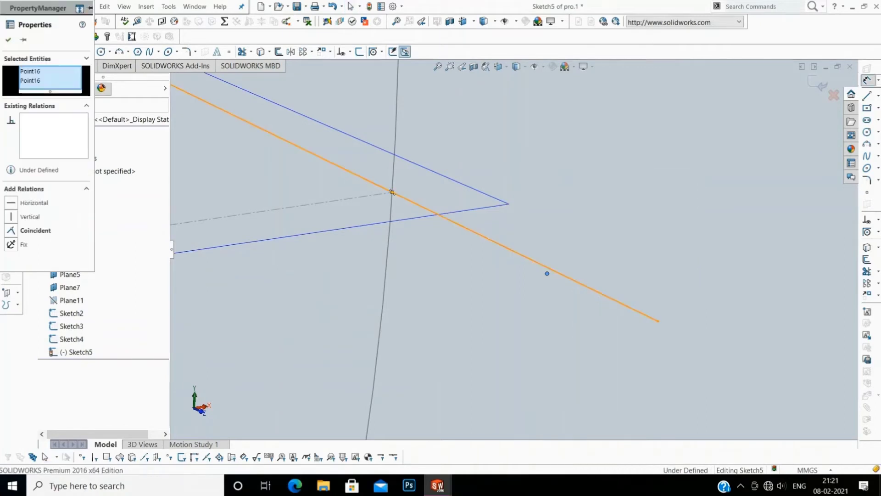
click(572, 254)
key(Return)
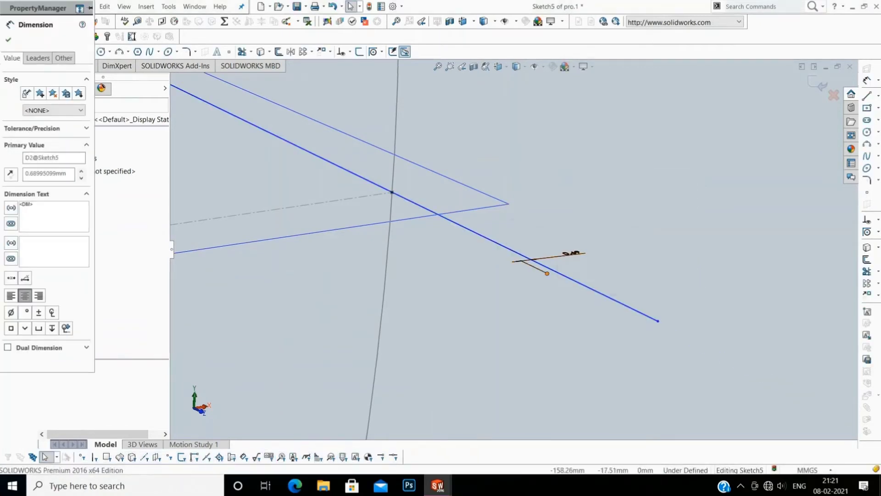
Step: Delete the stray sketch point and its dimension
right_click(546, 272)
click(569, 434)
right_click(623, 197)
key(Escape)
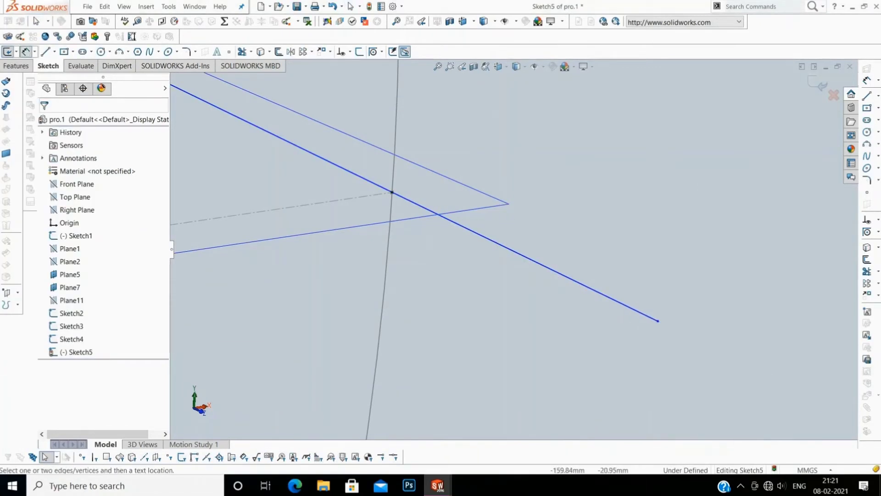
right_click(620, 301)
click(679, 286)
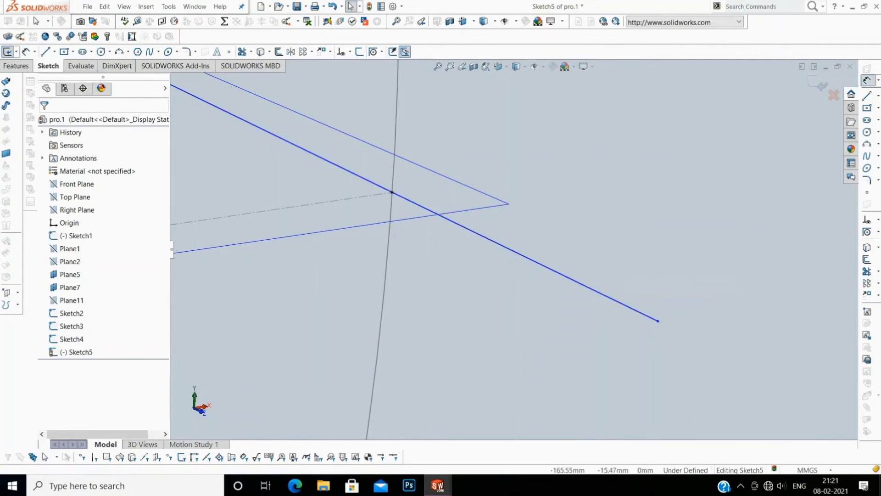
Step: Dimension the second line's length to 27 mm
right_click(624, 234)
click(679, 331)
click(736, 311)
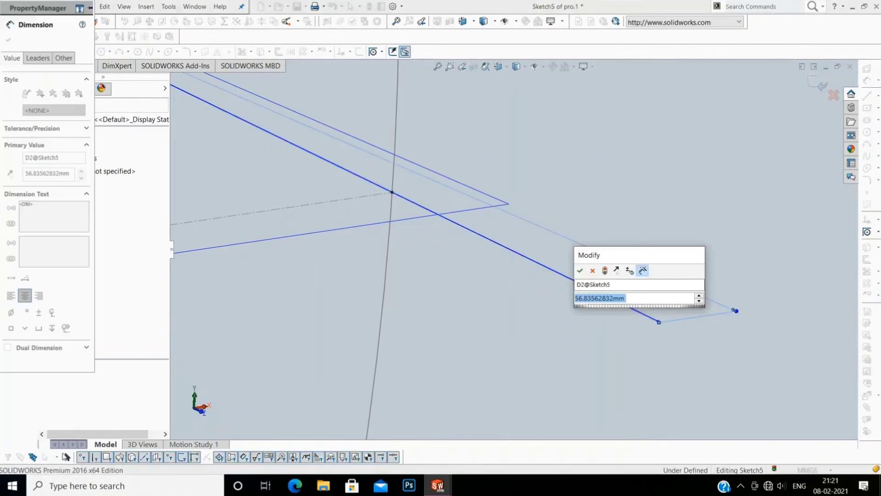
scroll(519, 251, up, 5)
scroll(519, 251, up, 5)
key(BackSpace)
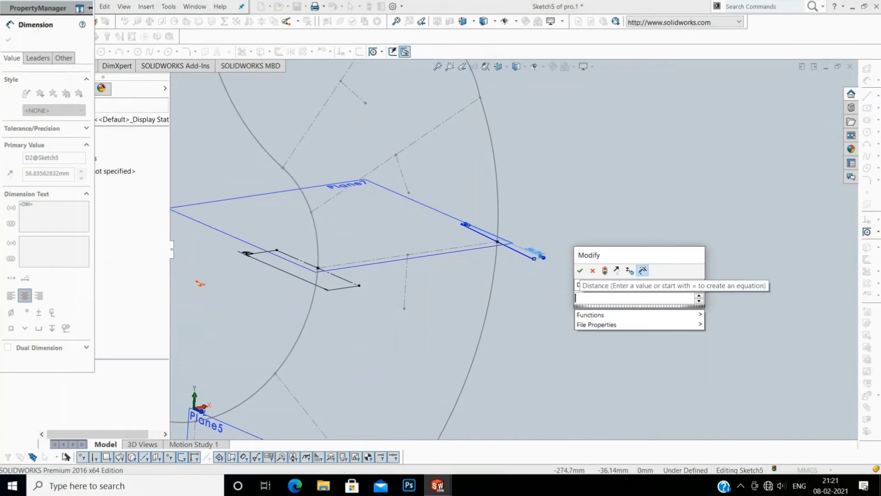
text(27)
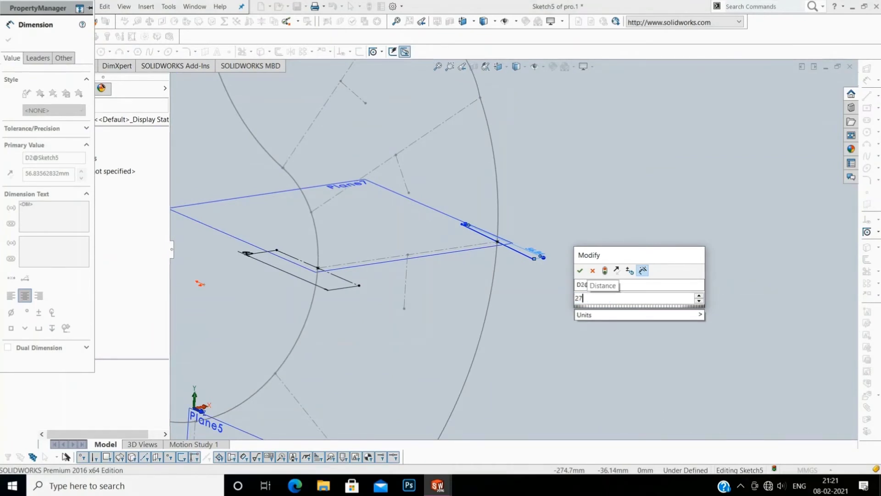
key(Return)
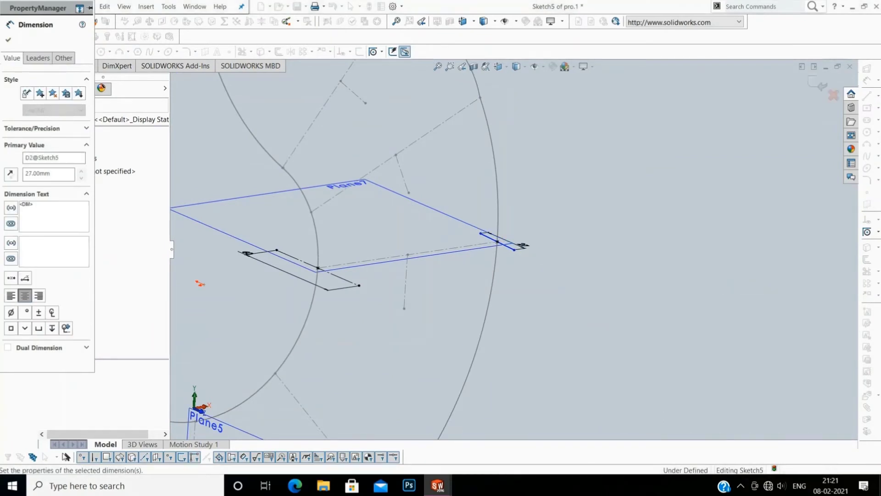
Step: Add a Vertical relation to the second line and accept its properties
scroll(398, 206, up, 5)
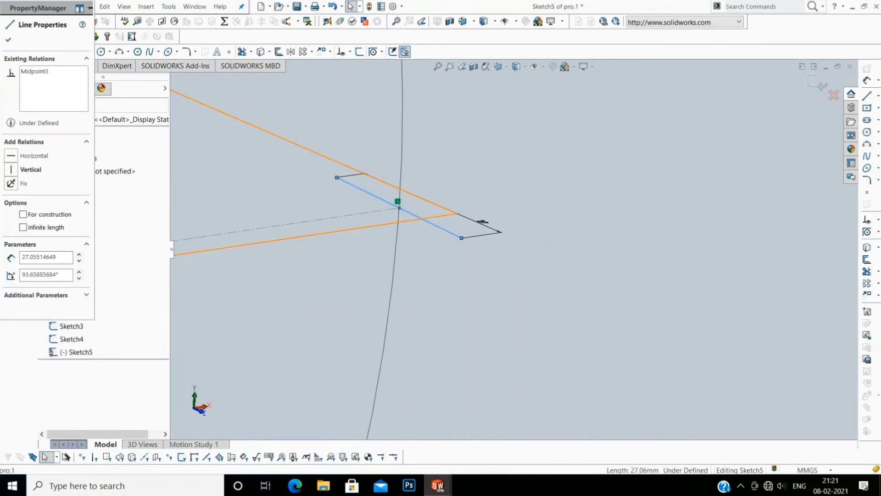
click(30, 170)
click(8, 40)
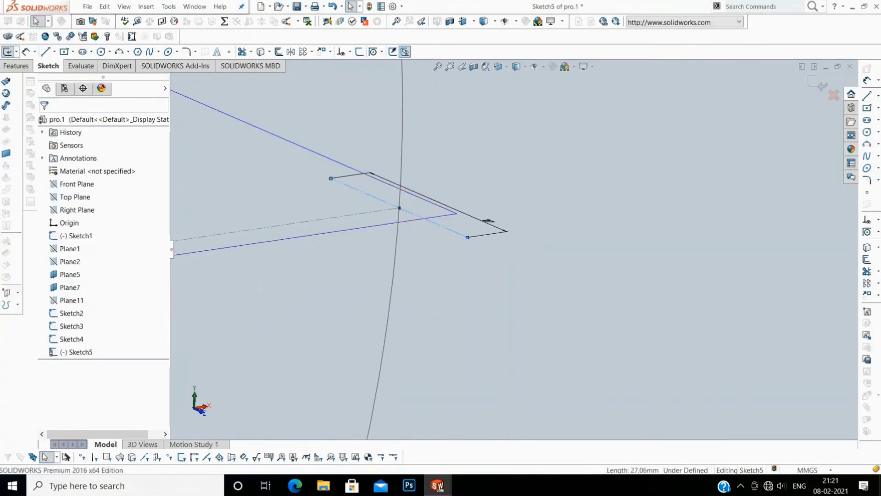
scroll(513, 248, down, 5)
Step: Start drawing with the 3 Point Arc tool
click(867, 144)
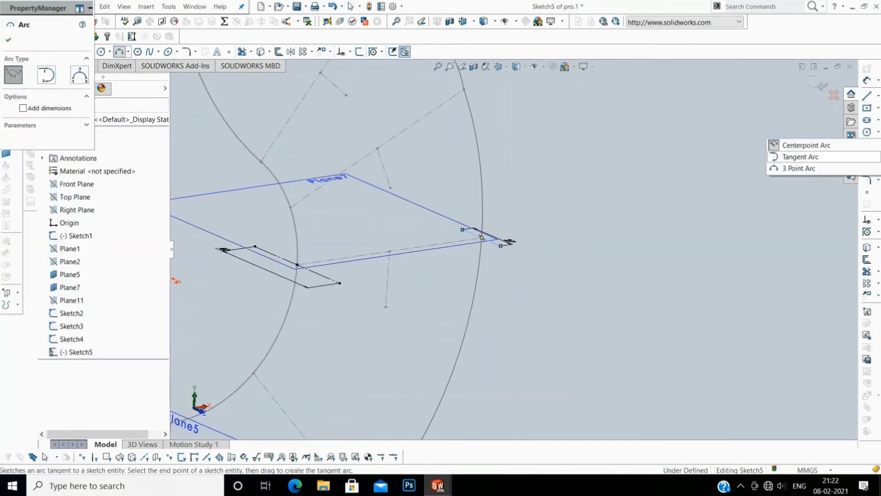
click(780, 163)
right_click(603, 232)
click(629, 237)
click(878, 144)
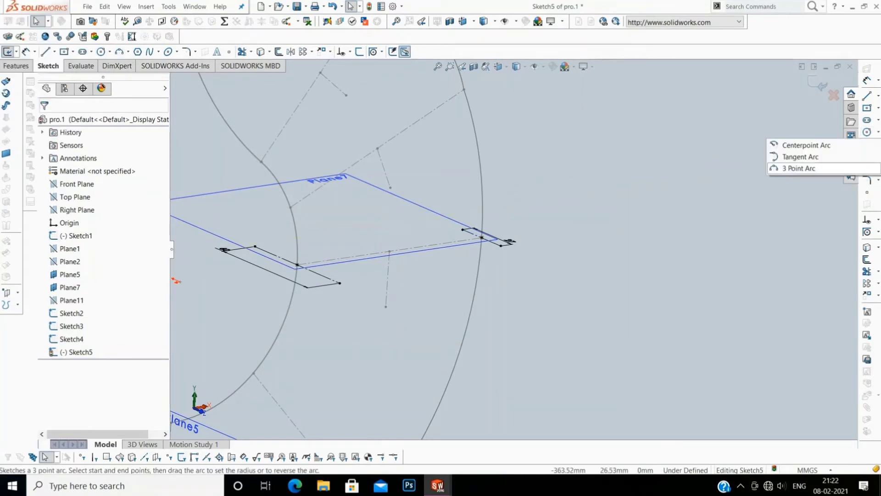
click(799, 168)
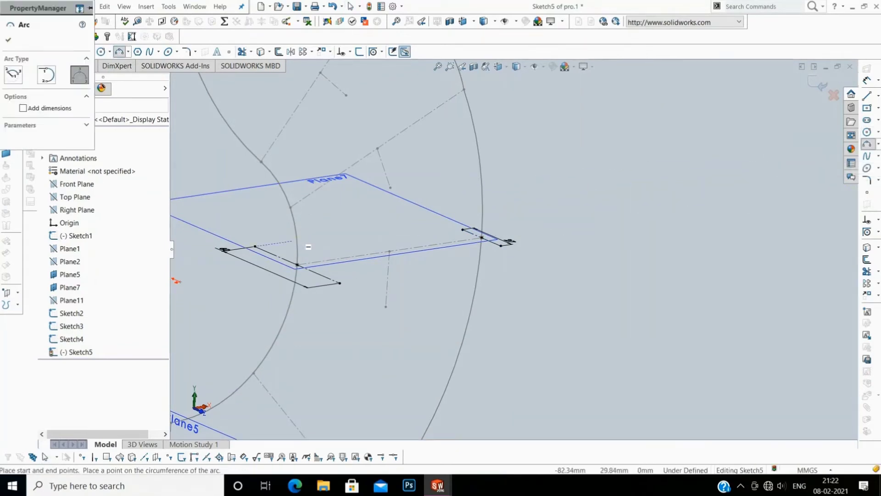
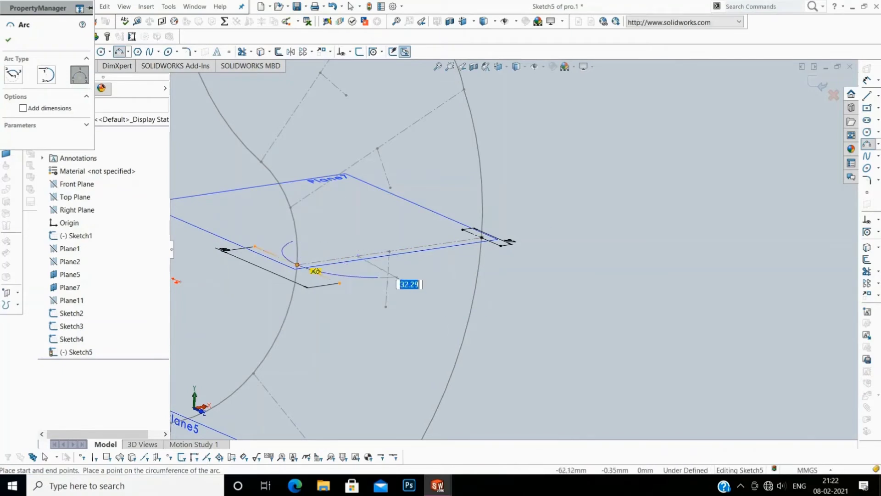
Step: Complete the first cross-section arc and give it a 50 mm radius
click(315, 271)
key(Escape)
right_click(365, 199)
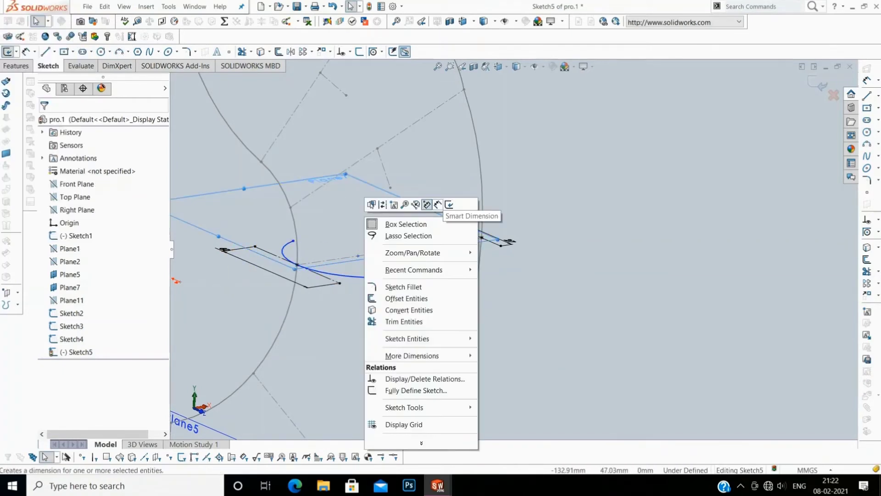
click(447, 203)
click(340, 270)
click(354, 242)
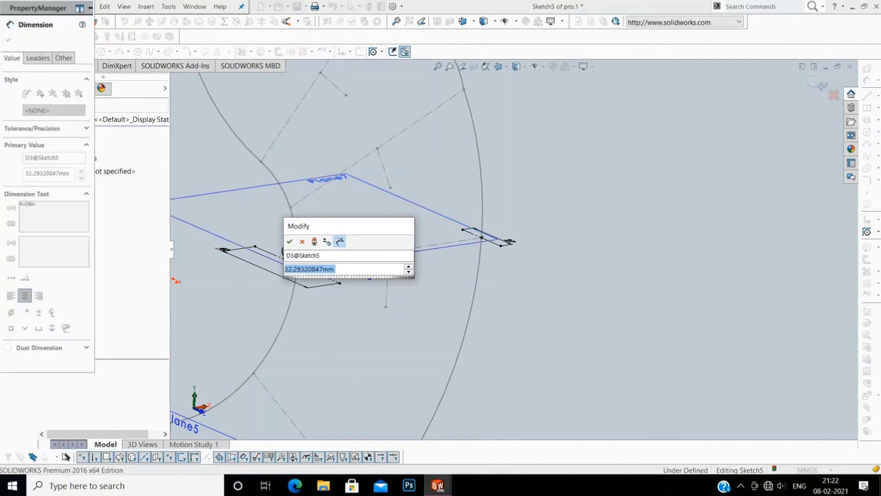
text(50)
key(Return)
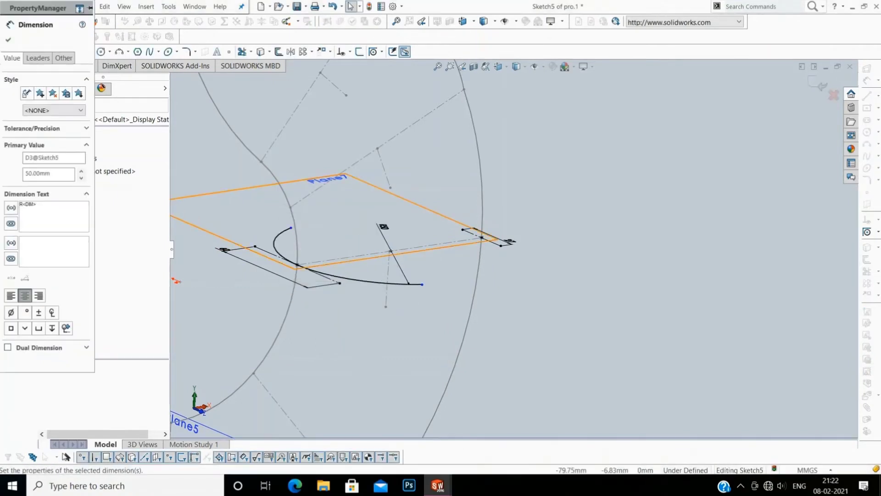
key(Escape)
Step: Draw a second three-point arc ending at the line end
middle_drag(176, 280, 278, 271)
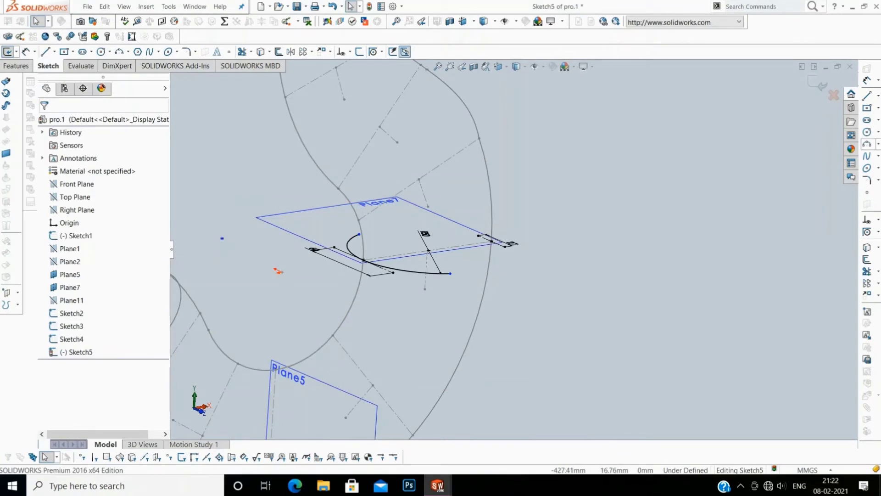
click(878, 144)
click(794, 169)
scroll(466, 235, down, 3)
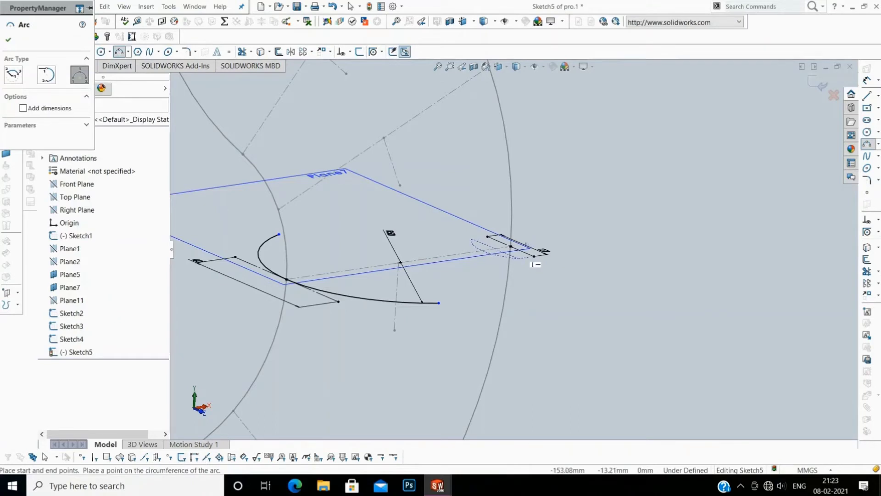
click(511, 246)
scroll(511, 247, down, 3)
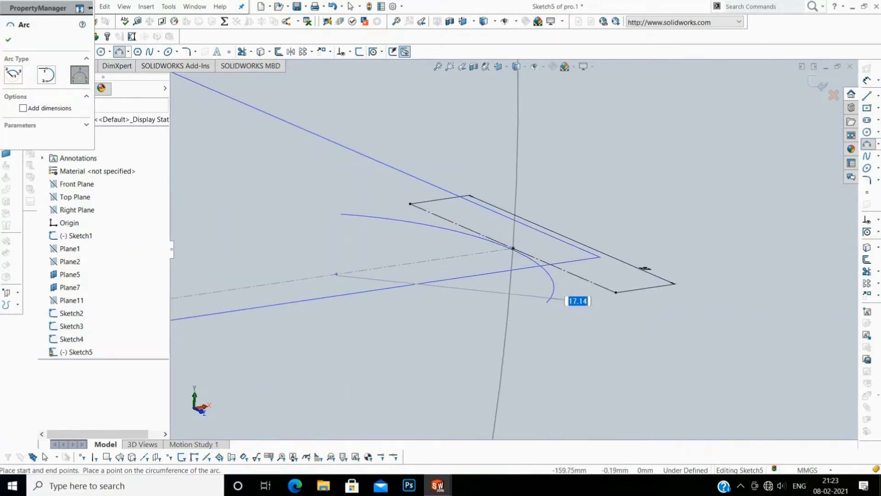
click(513, 248)
key(Escape)
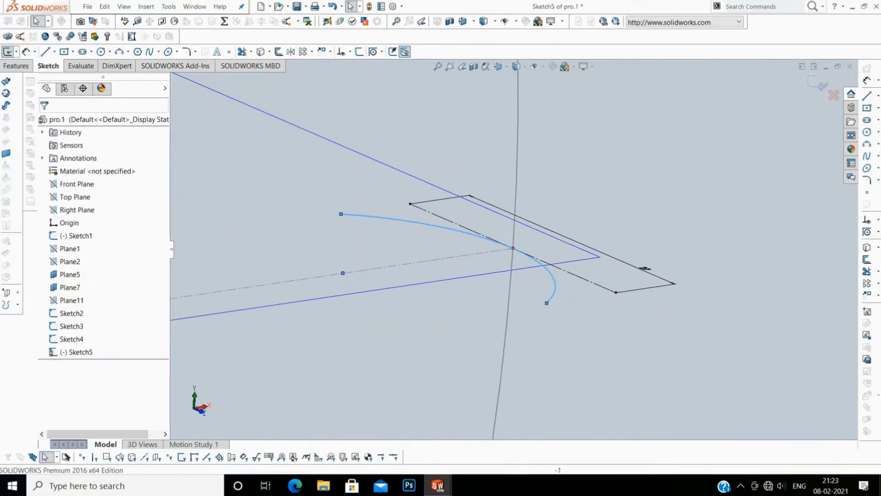
Step: Dimension the second arc's radius to 25 mm
right_click(301, 208)
click(305, 210)
click(390, 219)
click(342, 216)
text(25)
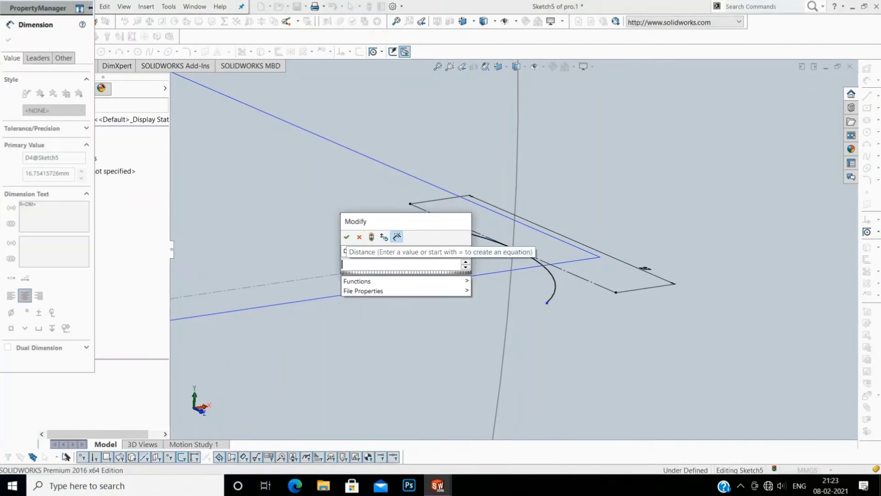
key(Return)
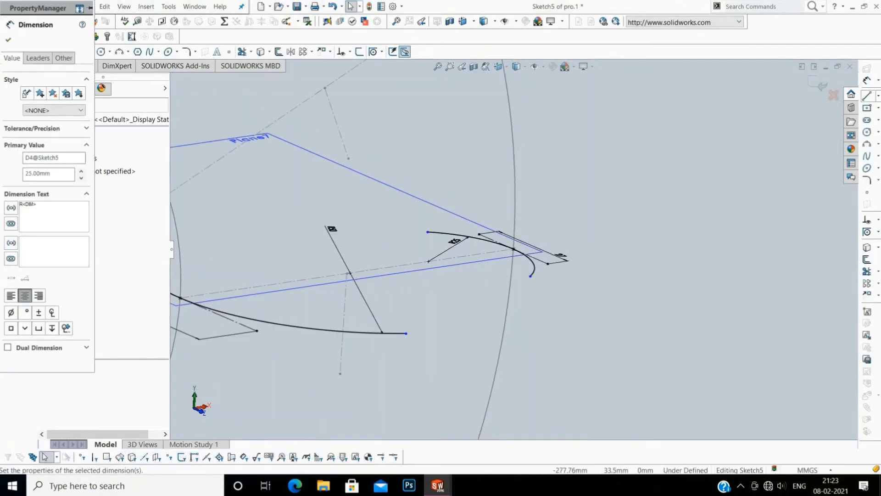
Step: Join the large and small arc ends with a lower and an upper straight line
click(878, 95)
click(805, 94)
click(406, 334)
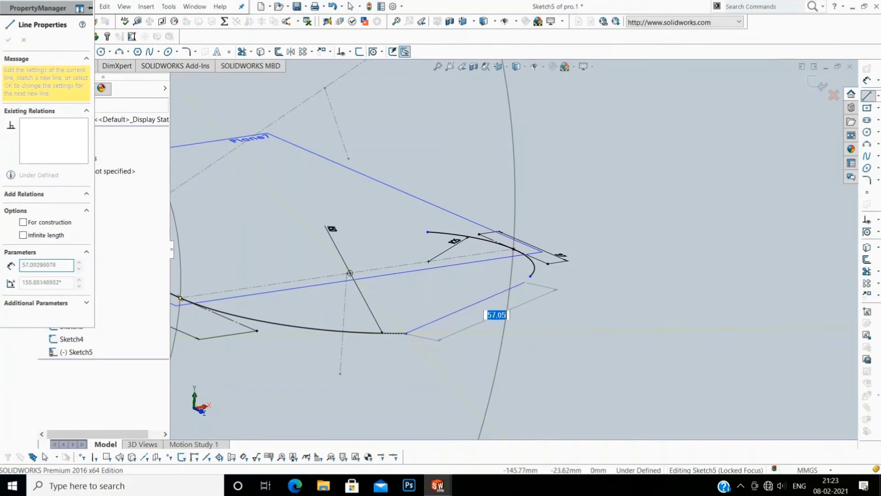
click(531, 276)
click(878, 95)
click(805, 97)
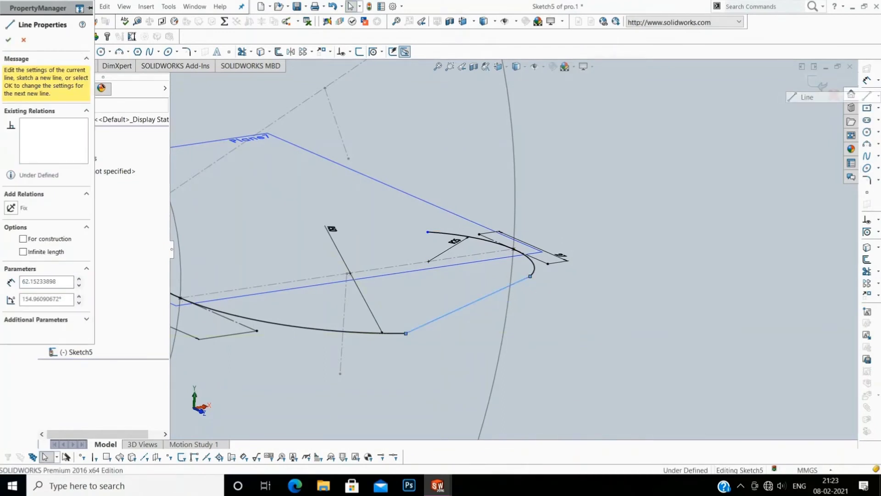
scroll(514, 250, up, 3)
click(274, 237)
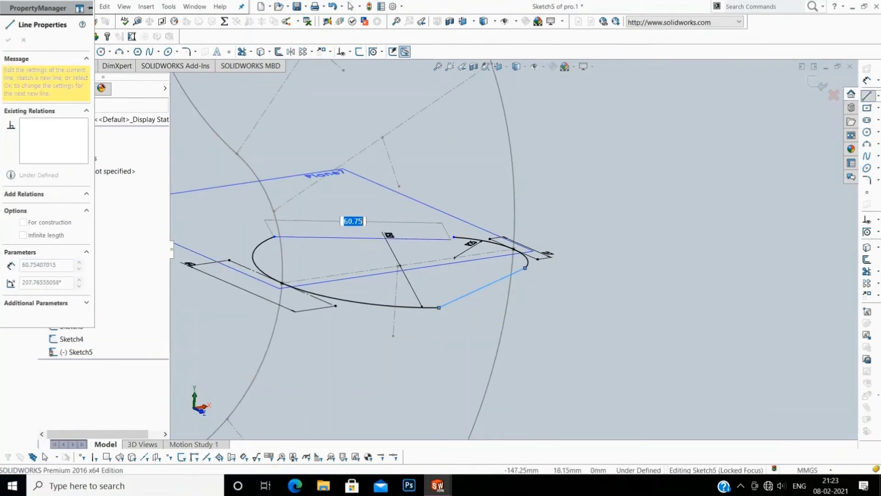
click(454, 237)
key(Escape)
click(195, 51)
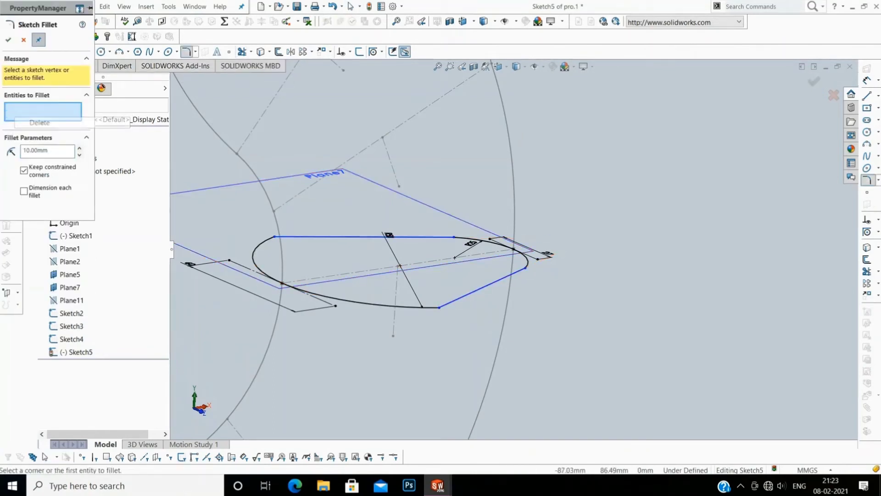
Step: Fillet two profile corners at 10 mm and two more at 18 mm
click(432, 306)
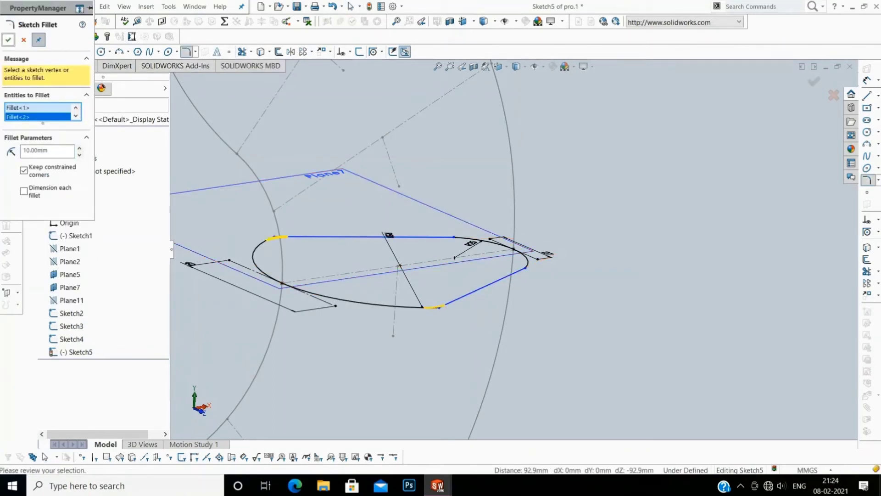
key(Return)
click(526, 267)
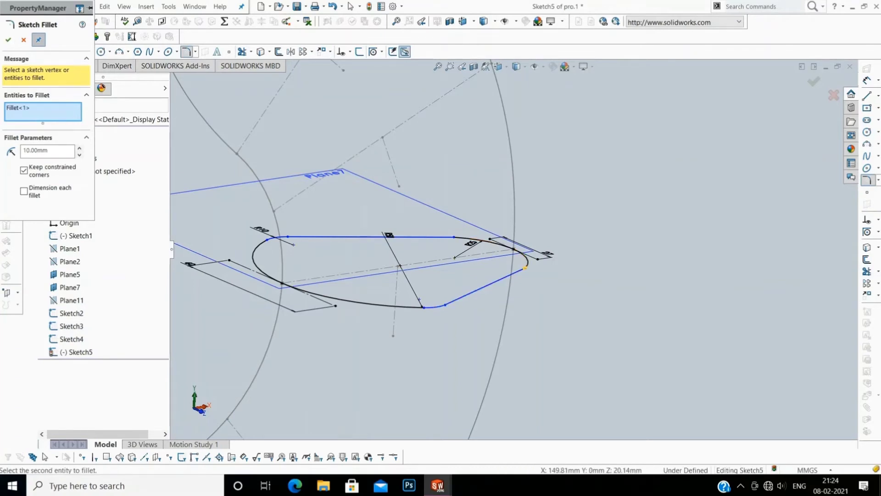
click(454, 237)
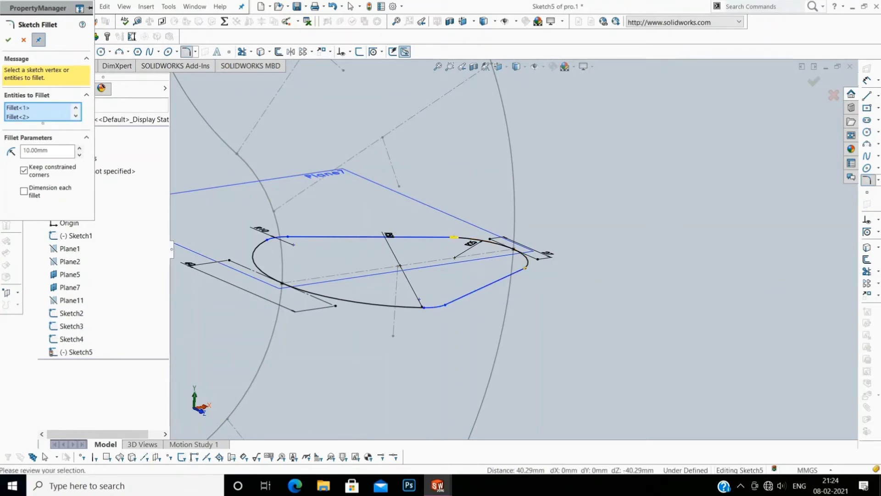
right_click(50, 151)
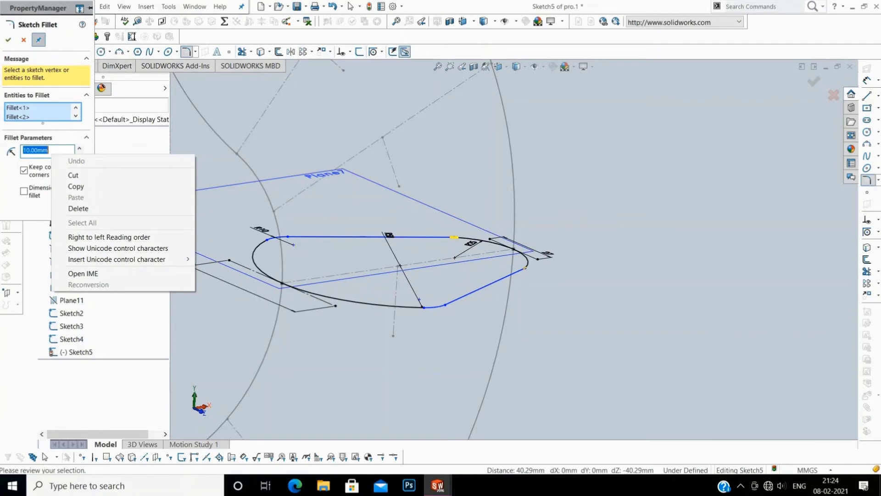
click(48, 150)
text(18)
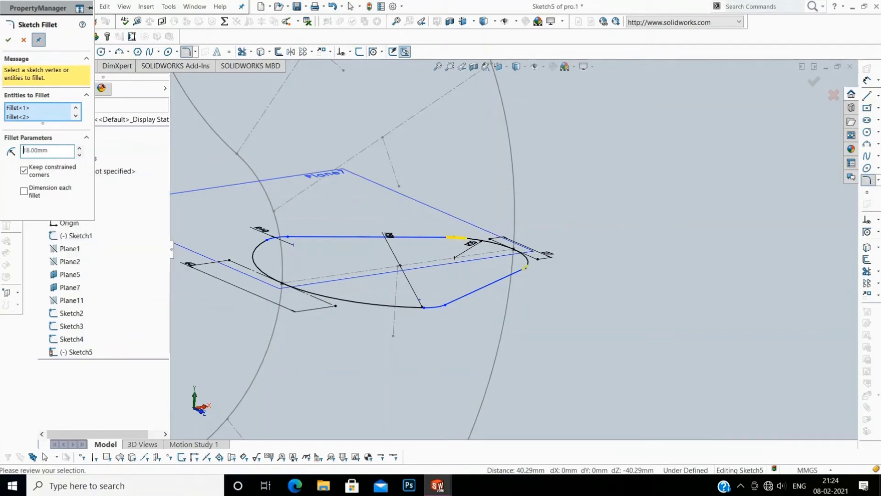
key(Return)
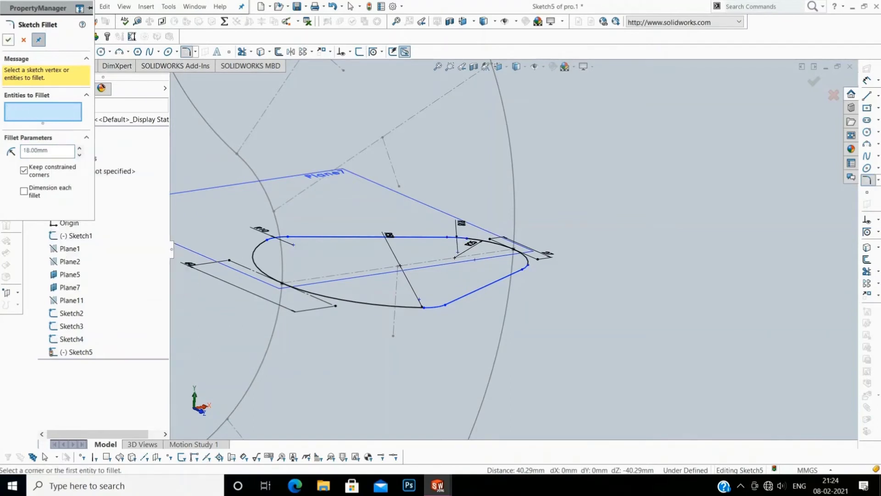
click(525, 266)
key(Escape)
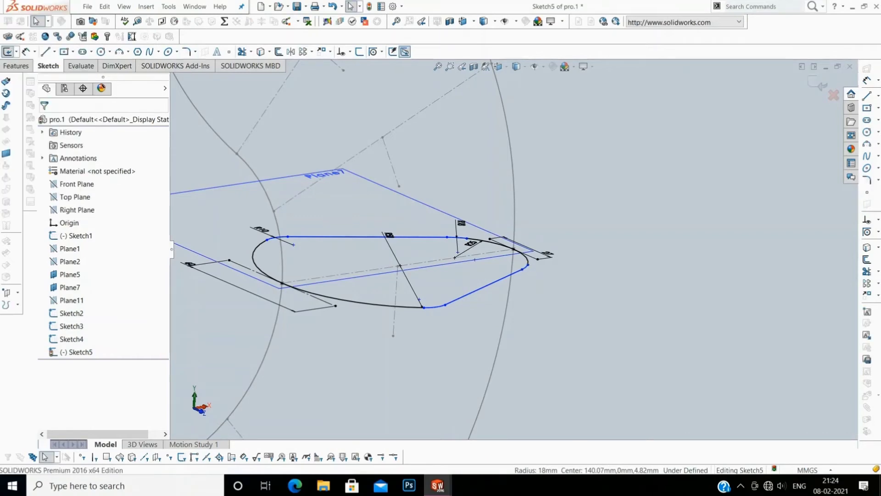
Step: Rotate the view toward Plane7 and exit Sketch5
right_click(635, 181)
click(784, 270)
drag(459, 276, 528, 284)
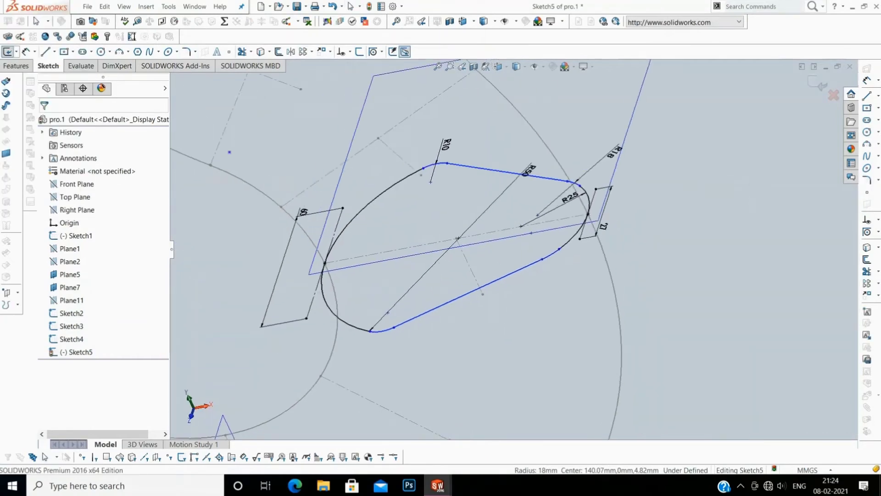
scroll(512, 250, up, 5)
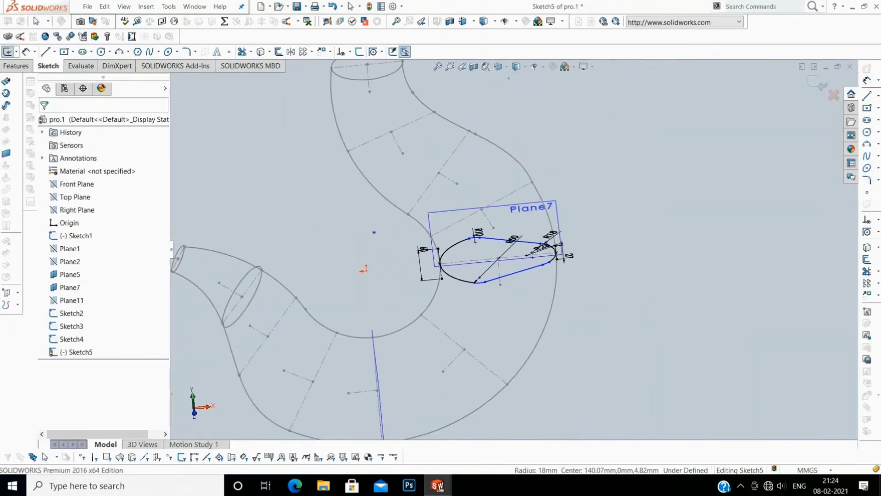
click(821, 83)
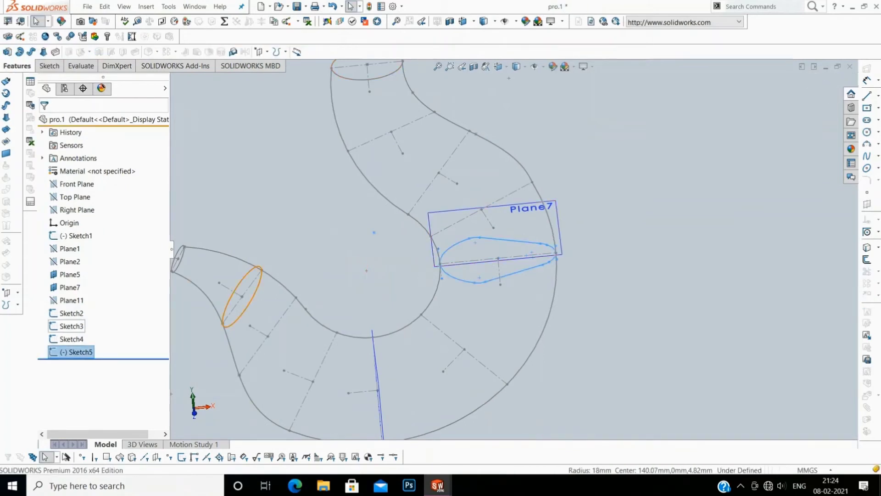
Step: Start a new sketch on Plane5 and angle the view onto it
key(Escape)
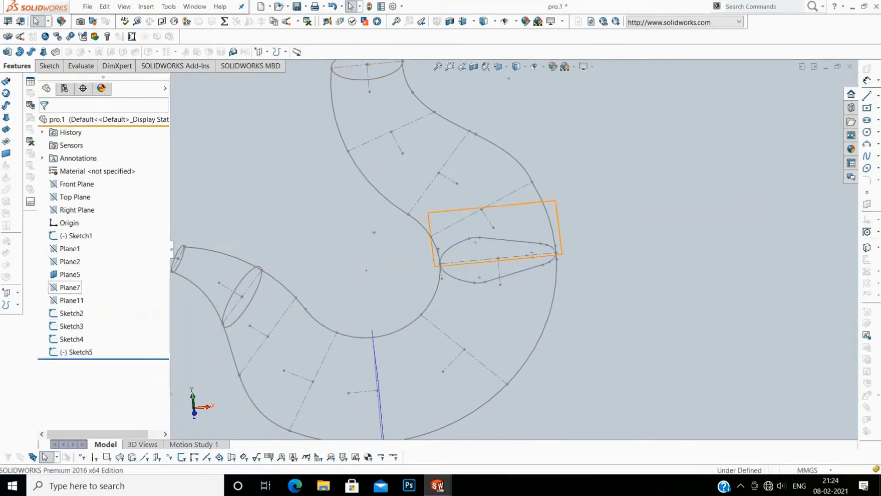
right_click(69, 274)
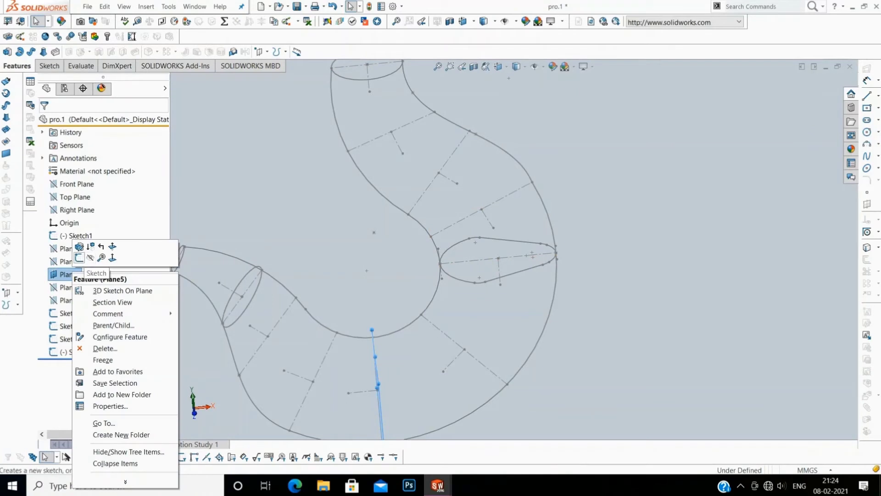
click(79, 258)
right_click(432, 293)
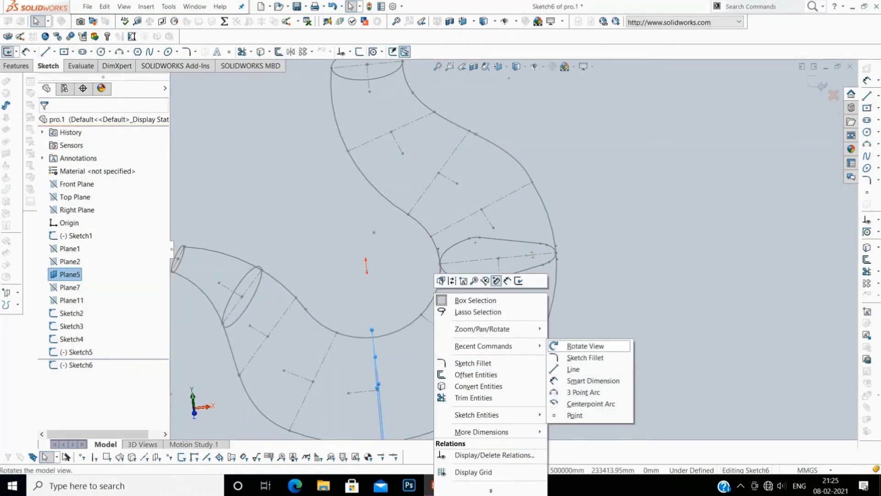
click(586, 346)
drag(585, 345, 505, 322)
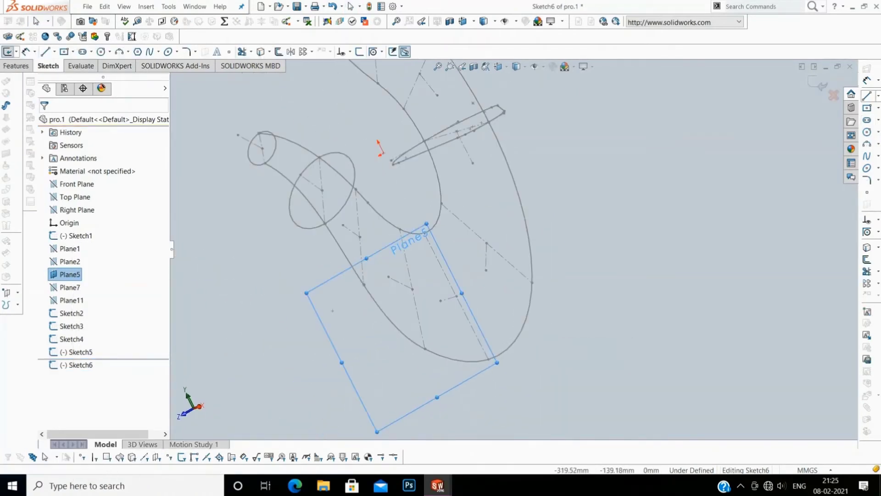
Step: Draw a midpoint line on Plane5 and a short line at the hook's lower corner
click(878, 95)
click(813, 120)
scroll(403, 229, down, 5)
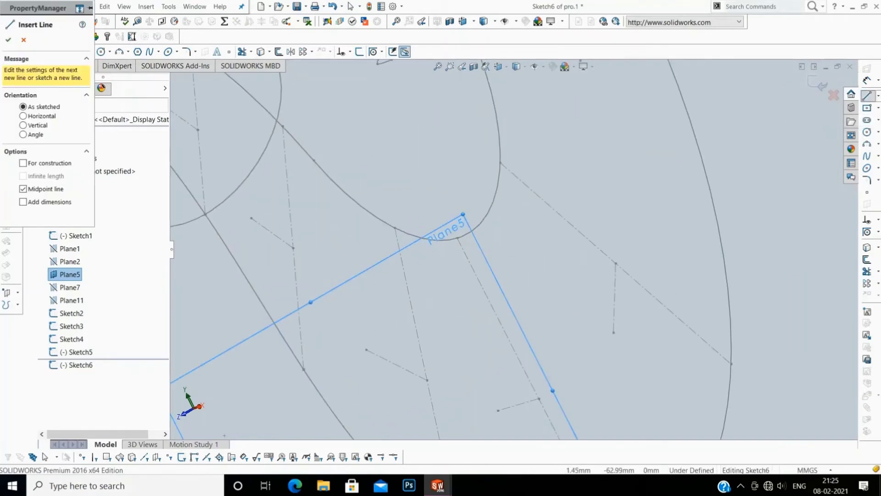
click(457, 238)
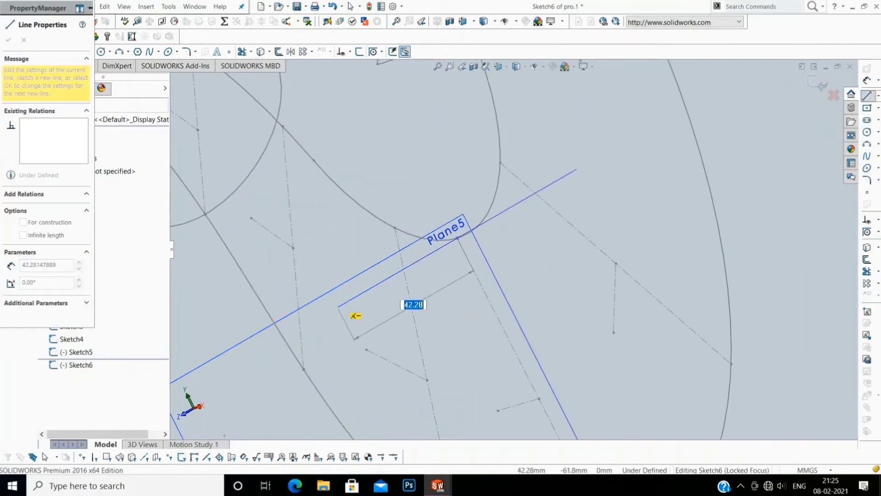
click(338, 308)
scroll(457, 238, up, 4)
scroll(488, 228, down, 3)
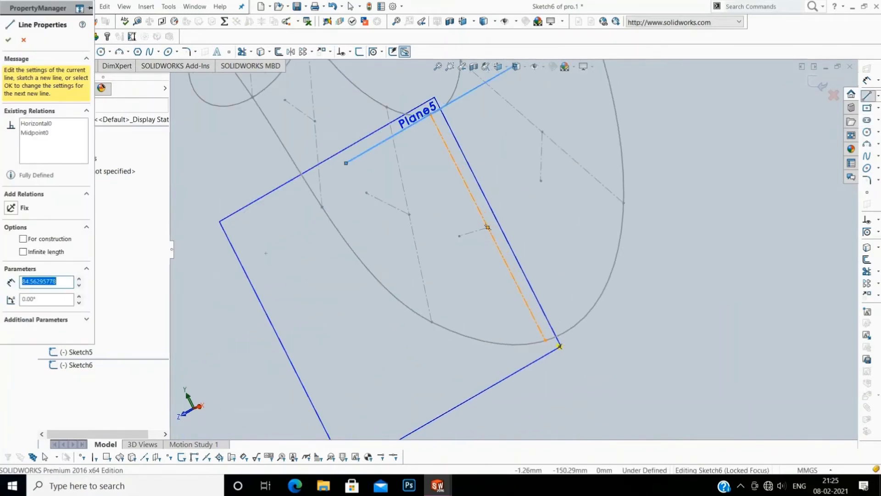
scroll(488, 227, up, 1)
click(548, 329)
click(504, 387)
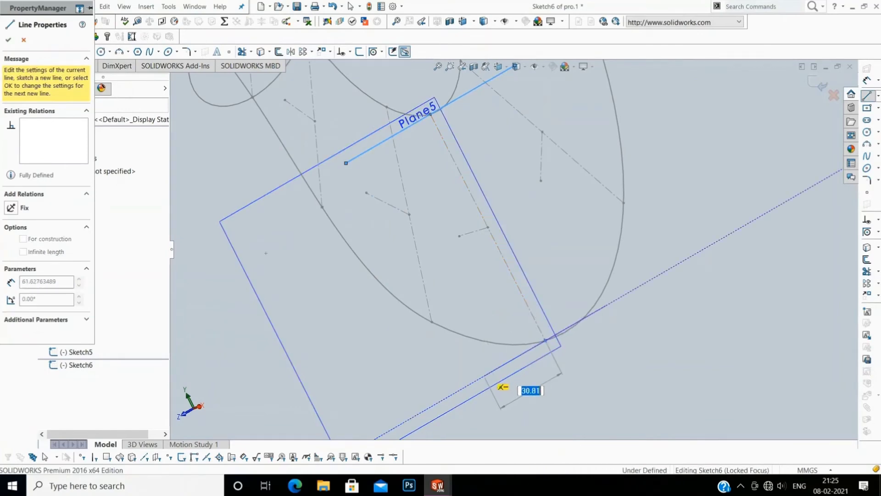
Step: Dimension the short lower line to 27 mm and the top-edge line to 60 mm
scroll(532, 302, up, 2)
right_click(670, 199)
click(782, 206)
click(533, 302)
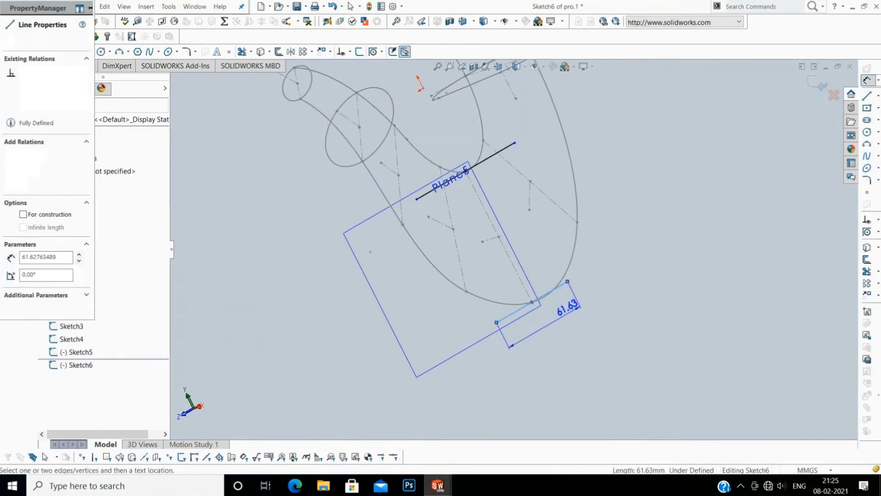
click(569, 305)
text(2)
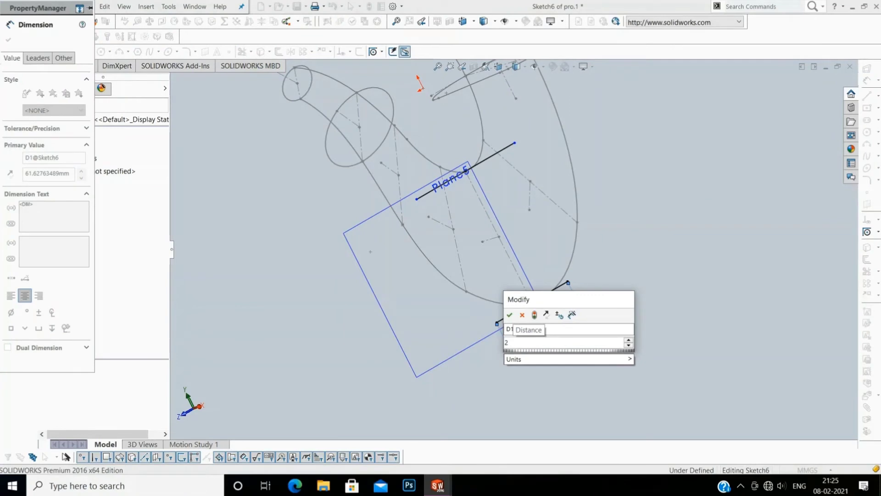
text(7)
key(Return)
right_click(694, 180)
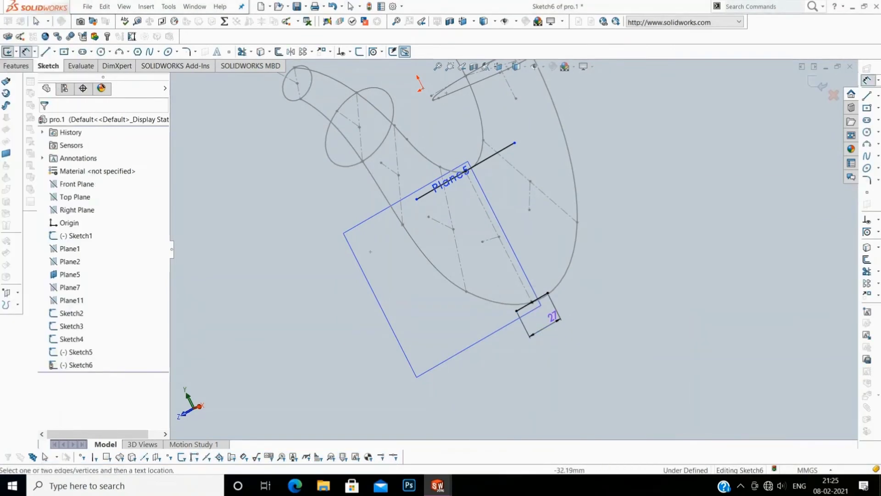
click(466, 175)
click(438, 186)
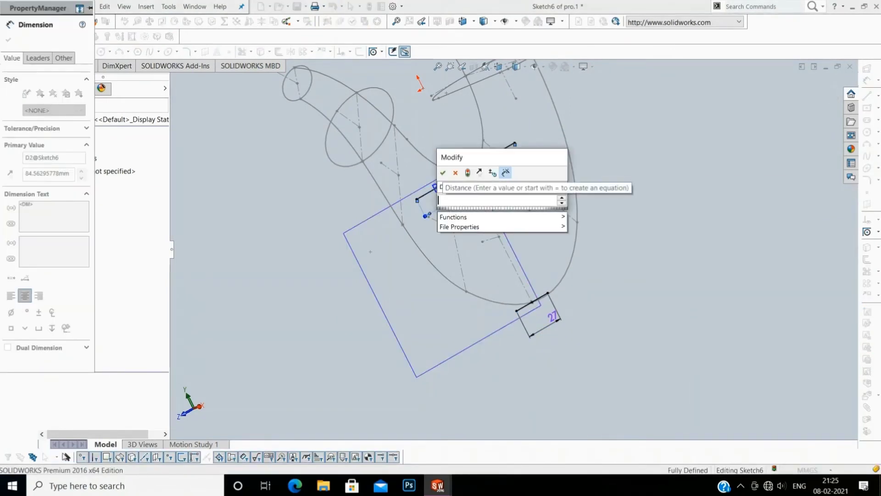
text(60)
key(Return)
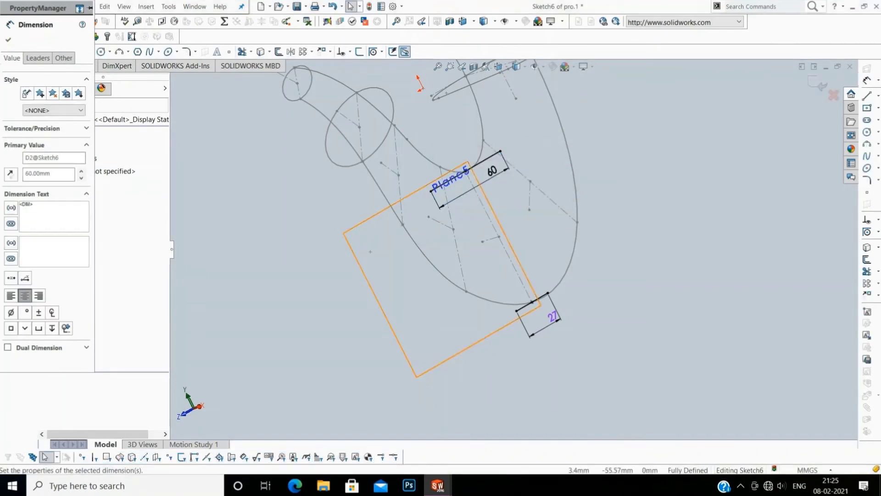
Step: Review the 60 mm and 27 mm lines in Line Properties
click(469, 164)
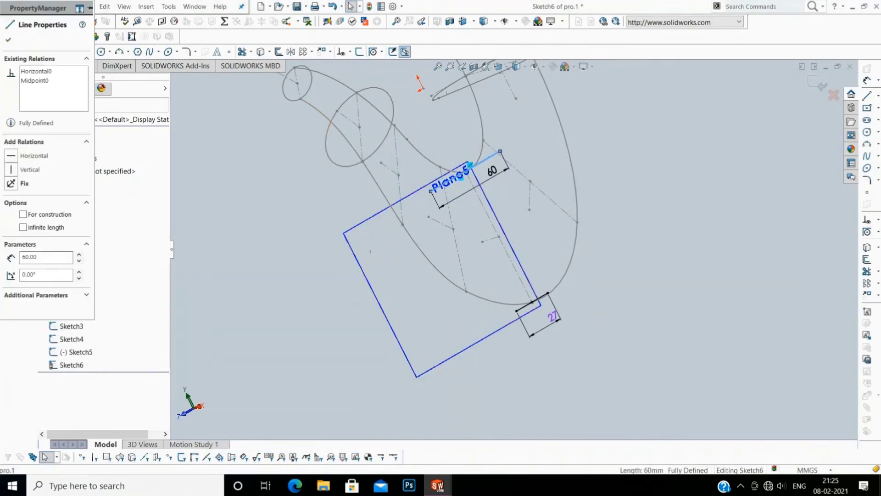
key(Escape)
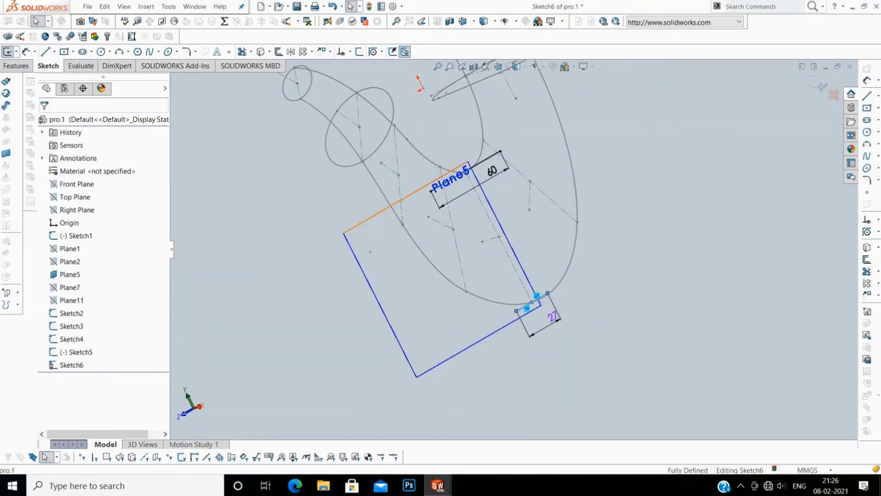
click(532, 301)
key(Escape)
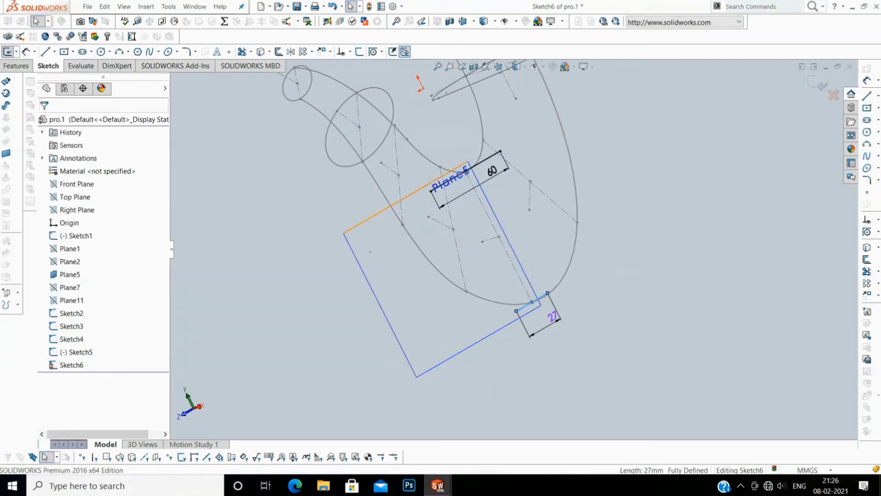
scroll(616, 226, down, 2)
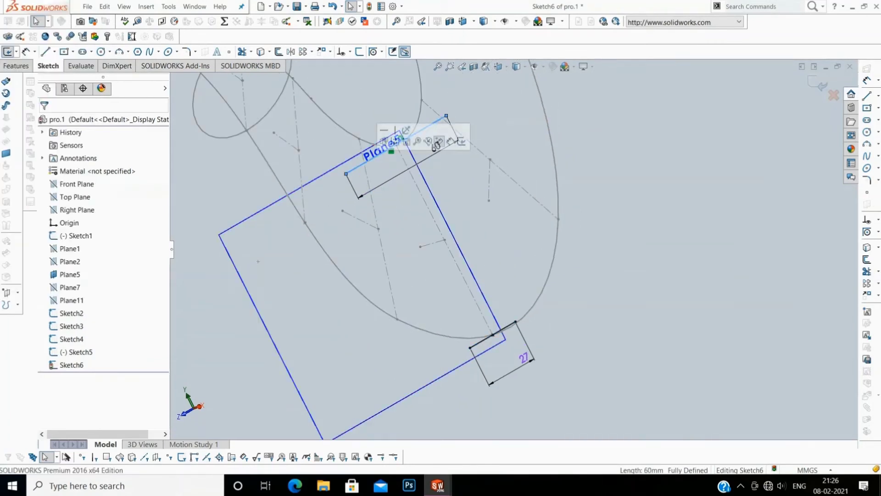
click(397, 139)
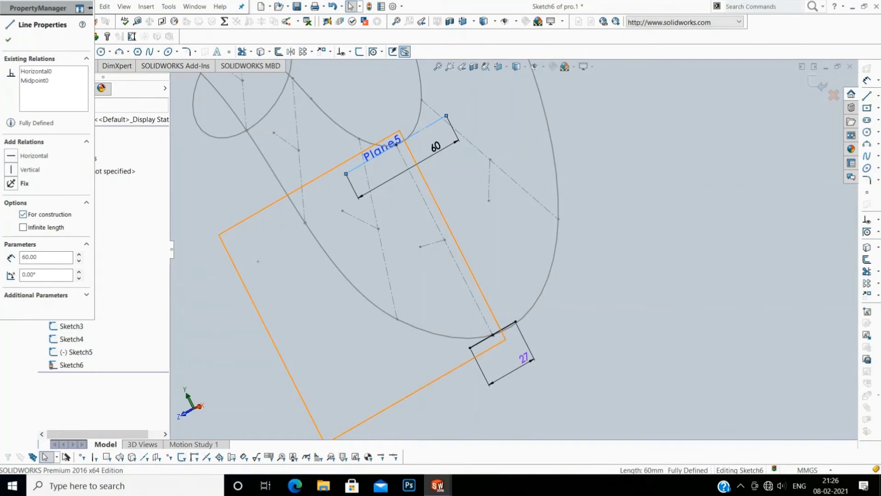
click(8, 39)
click(482, 340)
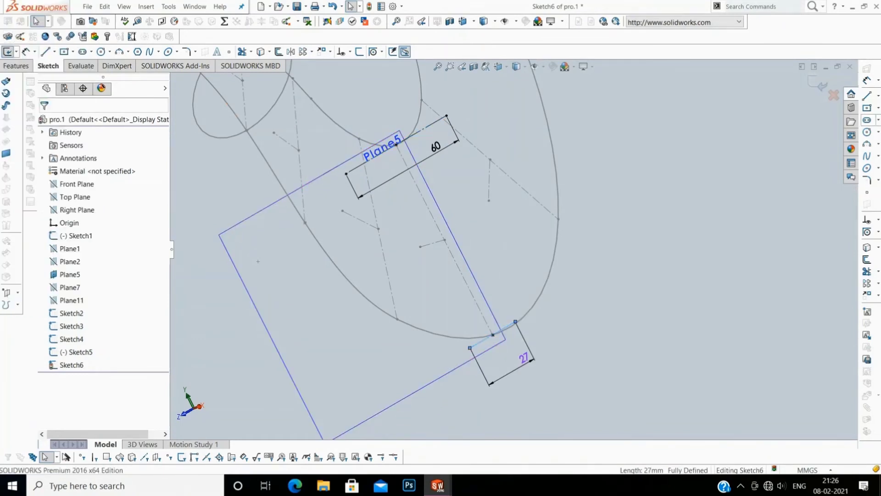
click(878, 144)
Step: Drag the 60 dimension farther from its line and select the 3 Point Arc tool
click(799, 167)
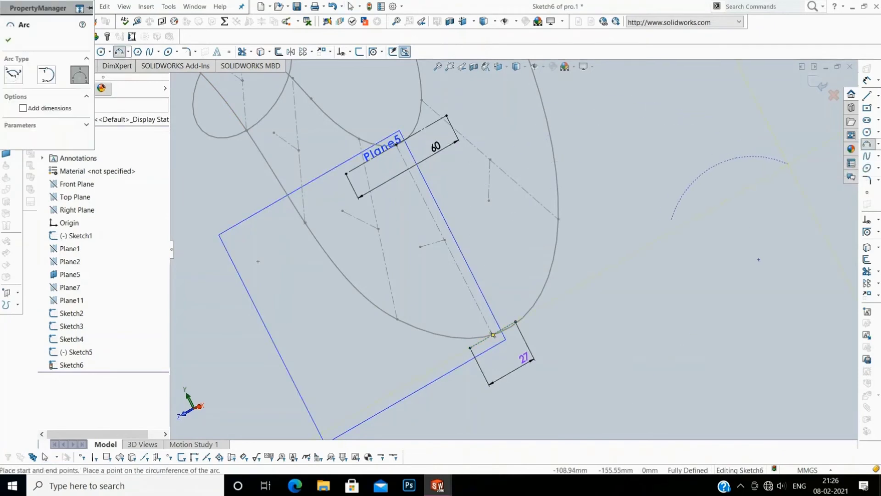
key(Escape)
click(868, 143)
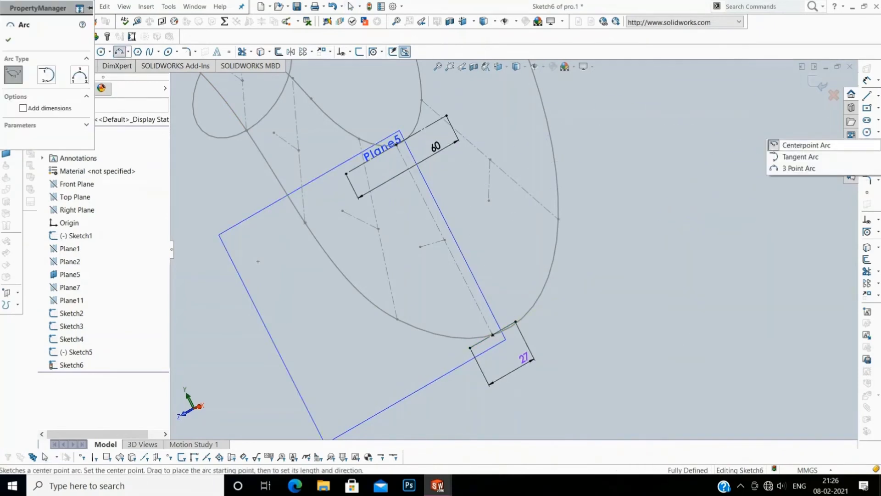
click(799, 170)
key(Escape)
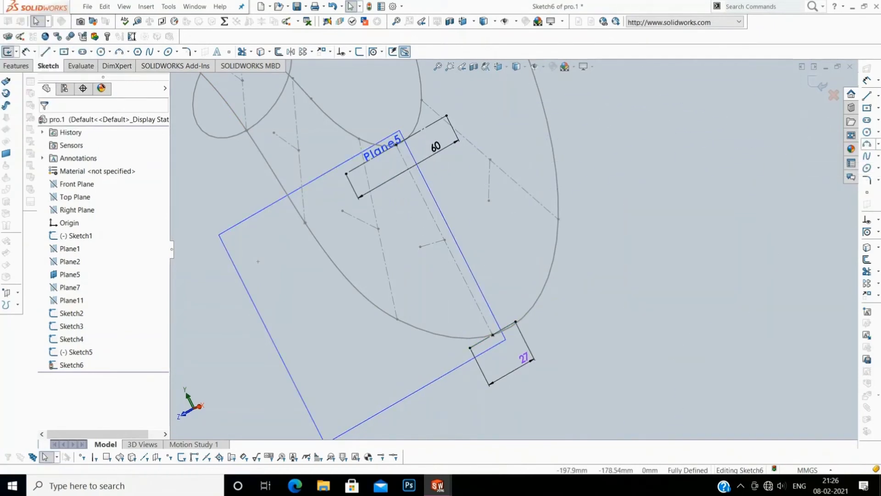
click(878, 143)
click(799, 169)
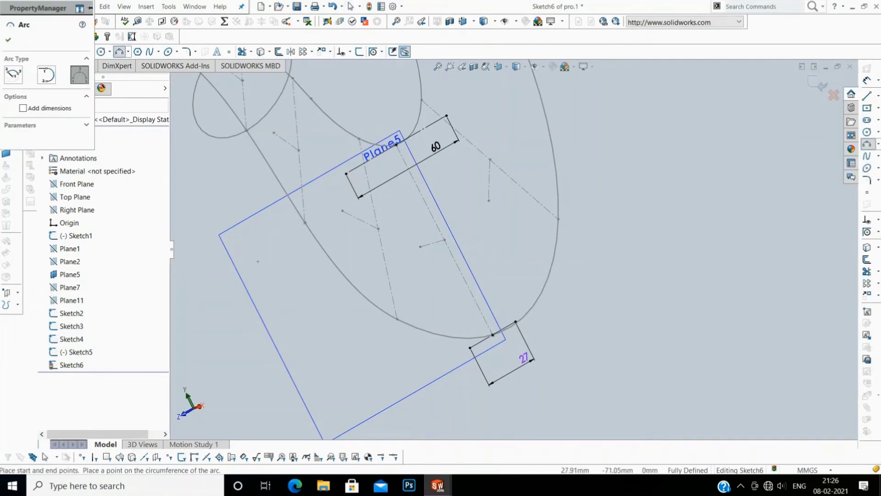
drag(436, 146, 396, 110)
click(878, 144)
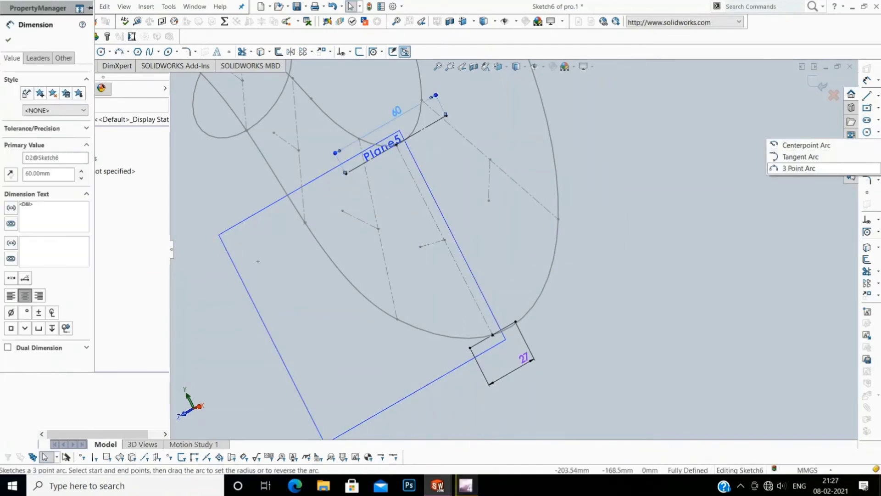
click(799, 168)
Step: Sketch a three-point arc ending on Plane5's top-edge line
click(365, 197)
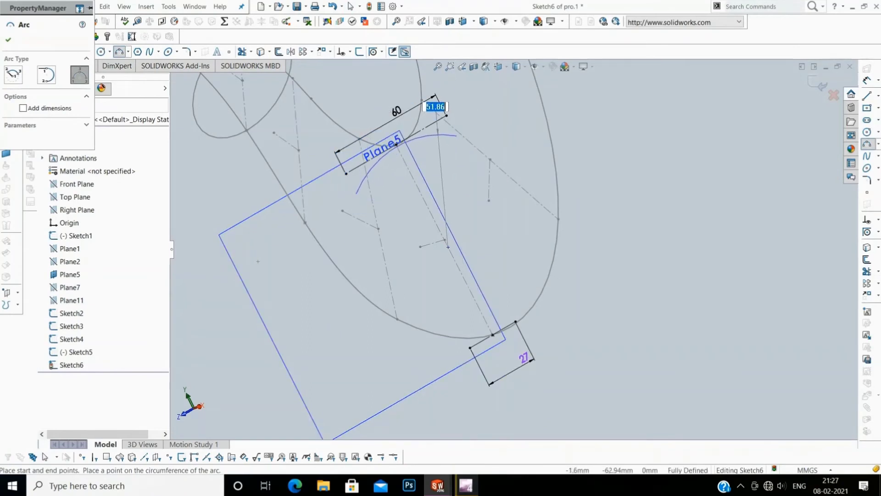
scroll(370, 119, down, 5)
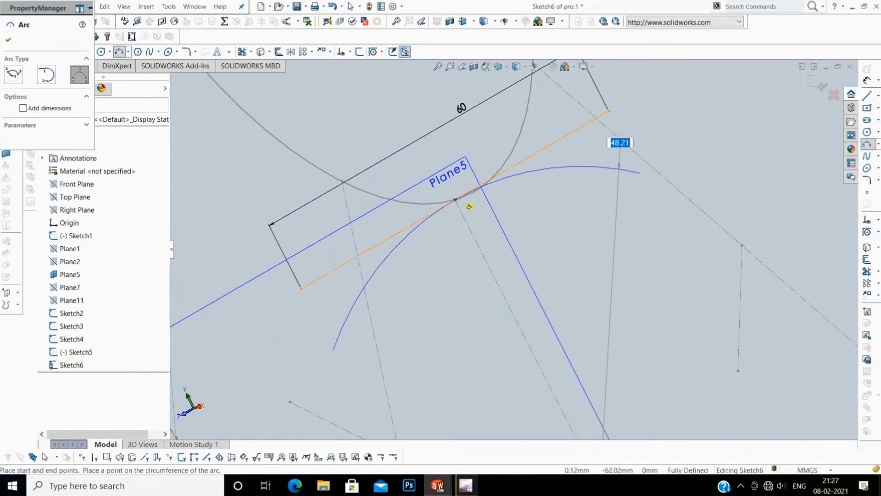
click(468, 205)
key(Escape)
click(455, 200)
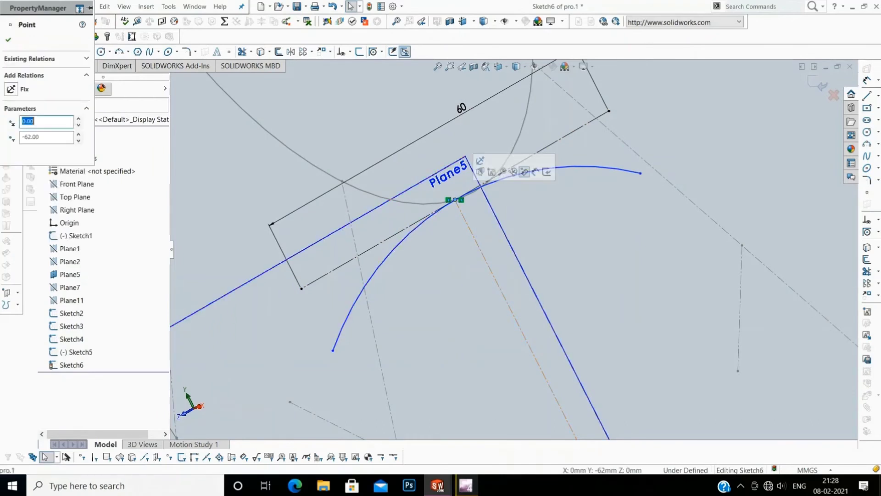
Step: Add a radius dimension to the arc, then delete the unwanted dimension
scroll(542, 308, up, 3)
right_click(658, 191)
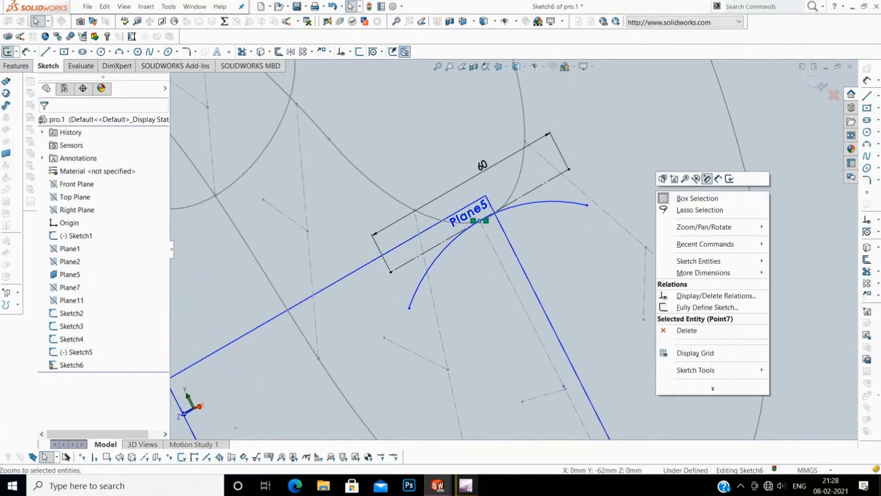
click(707, 178)
click(551, 202)
click(597, 257)
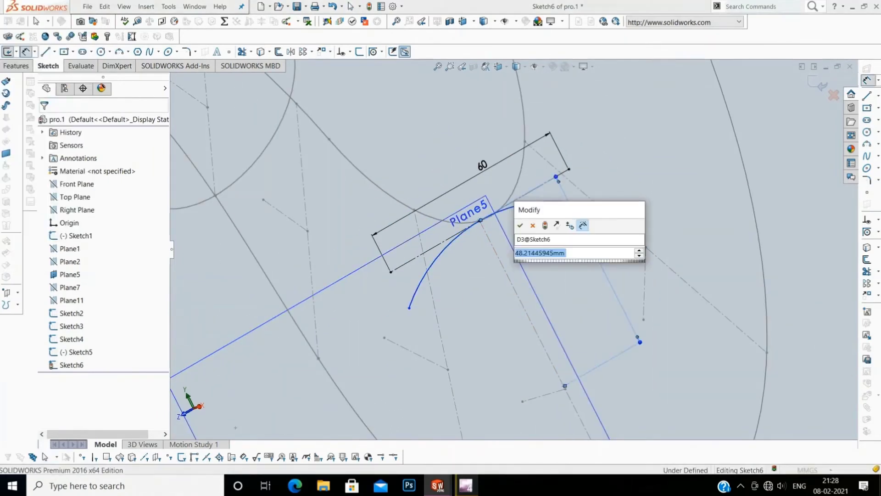
key(Return)
right_click(606, 215)
click(643, 347)
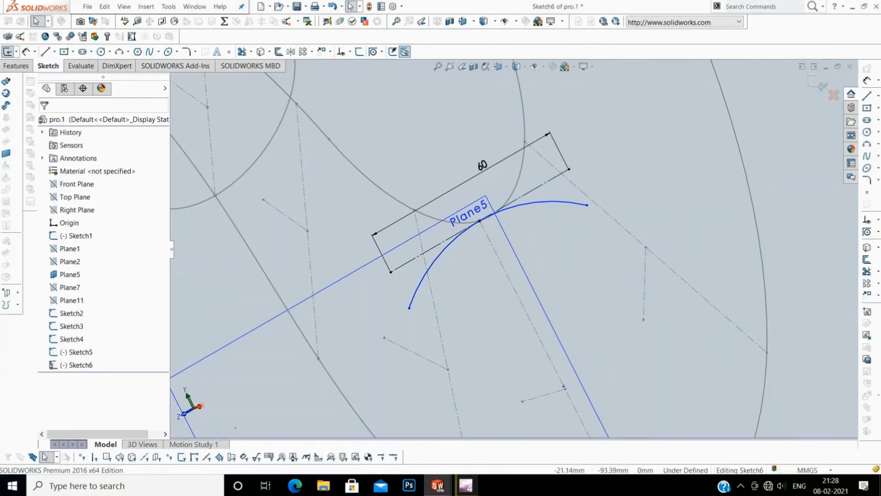
Step: Dimension the upper arc's radius to 50 mm
right_click(599, 244)
click(668, 250)
click(551, 202)
click(553, 225)
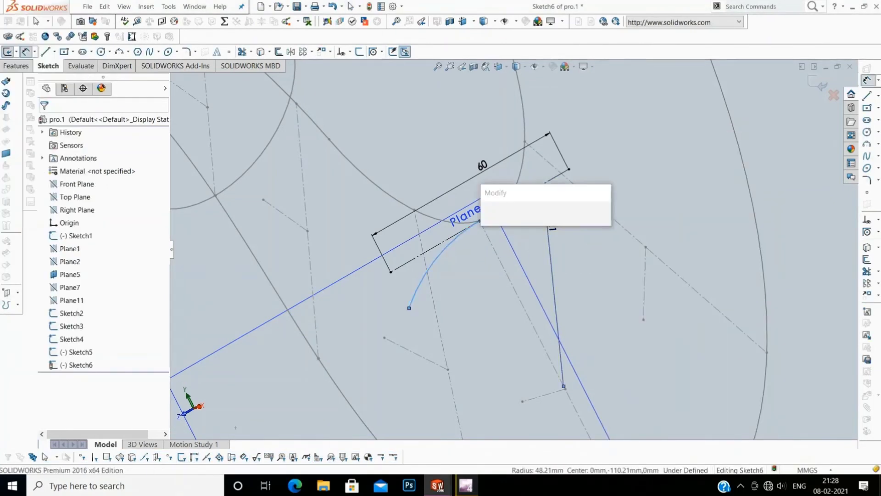
text(50)
key(Return)
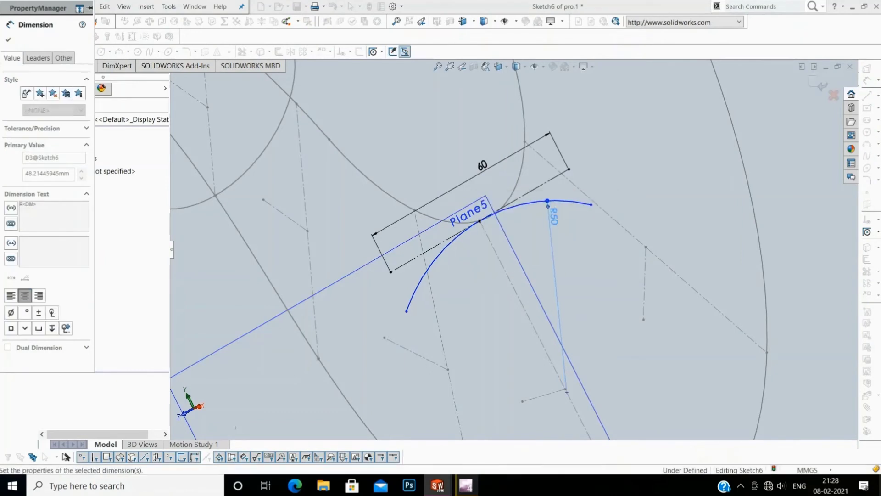
Step: Begin another three-point arc at the 27 mm line
scroll(513, 249, up, 3)
click(878, 132)
click(799, 168)
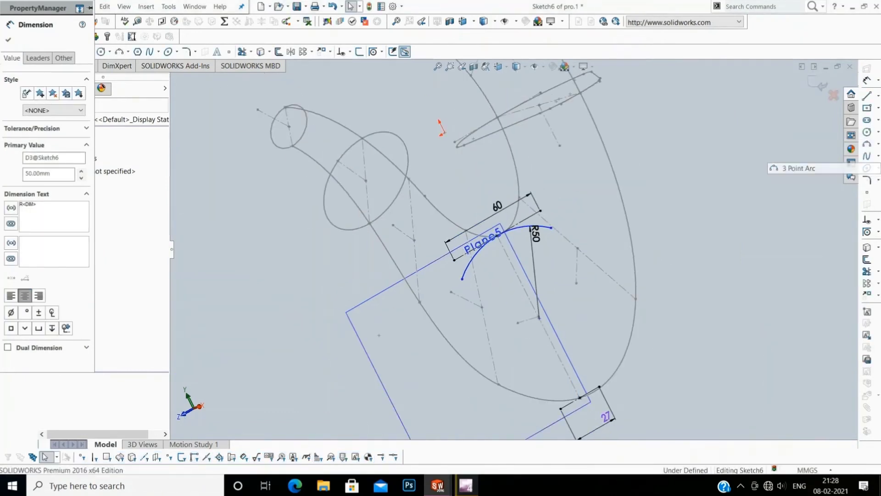
right_click(684, 321)
click(709, 348)
click(868, 143)
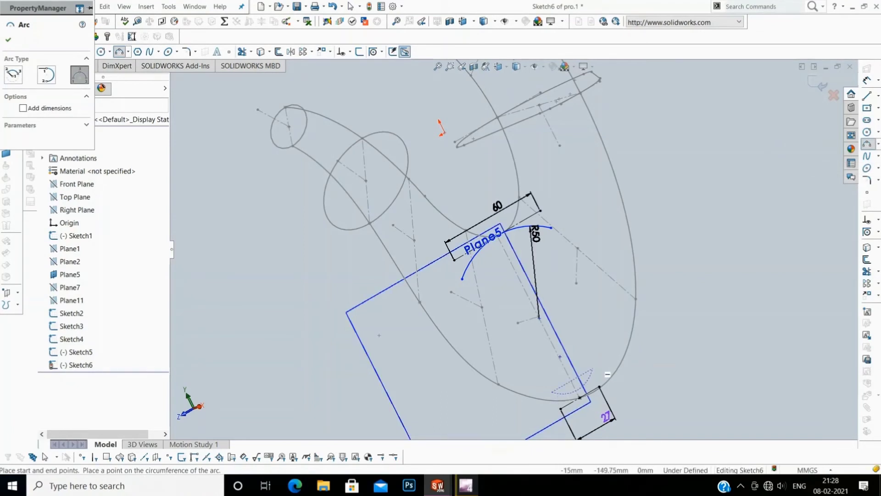
Step: Finish the small lower arc at the hook's bottom tip and dimension it to R25
scroll(608, 353, down, 3)
scroll(597, 285, down, 3)
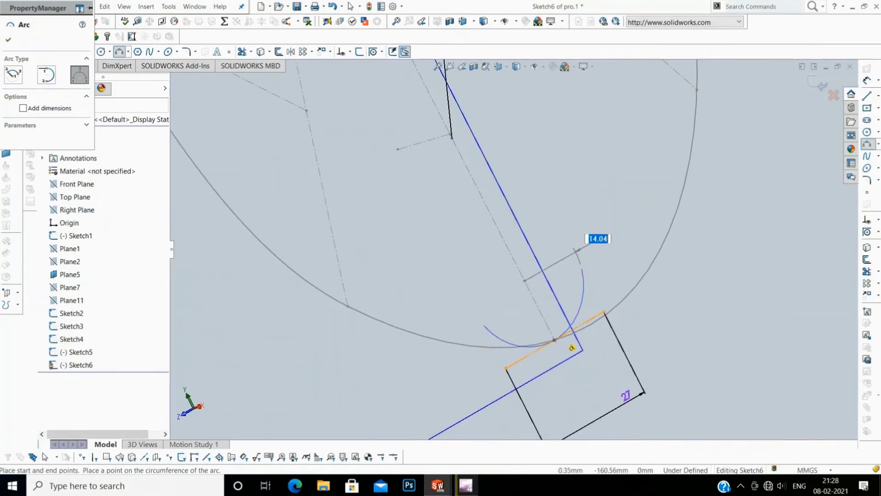
scroll(565, 303, down, 2)
click(537, 293)
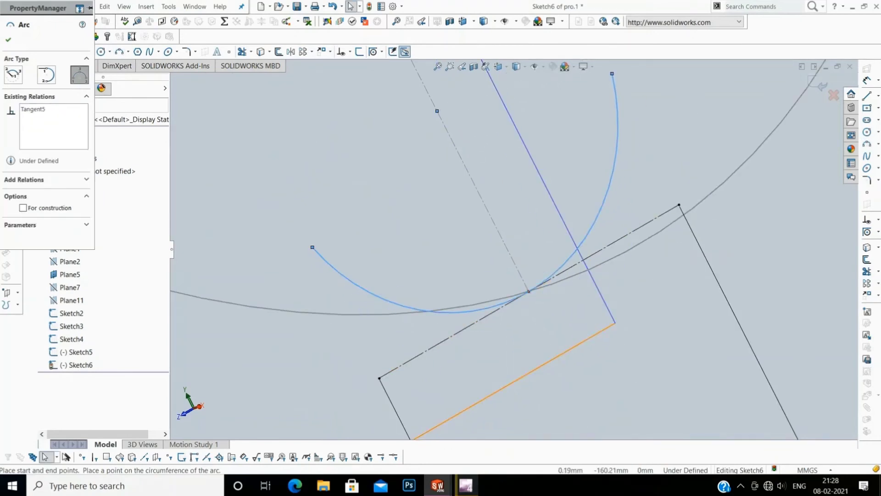
scroll(529, 291, up, 3)
right_click(639, 252)
click(652, 230)
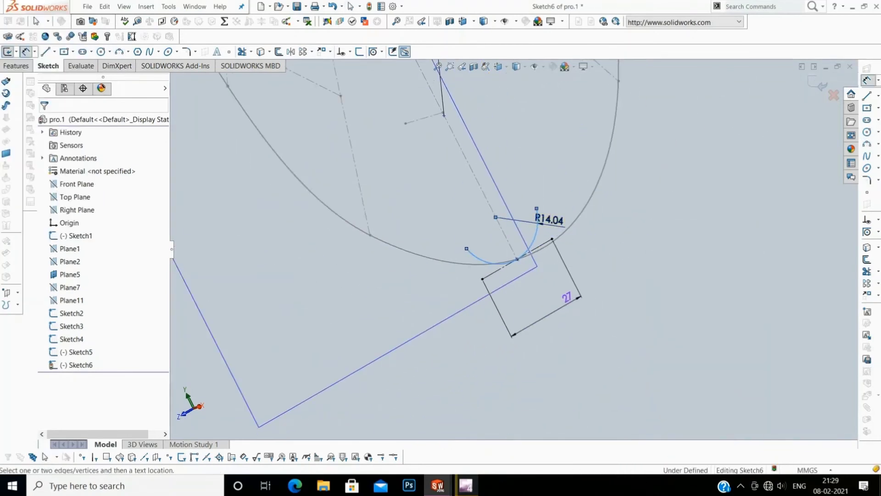
click(546, 220)
text(25)
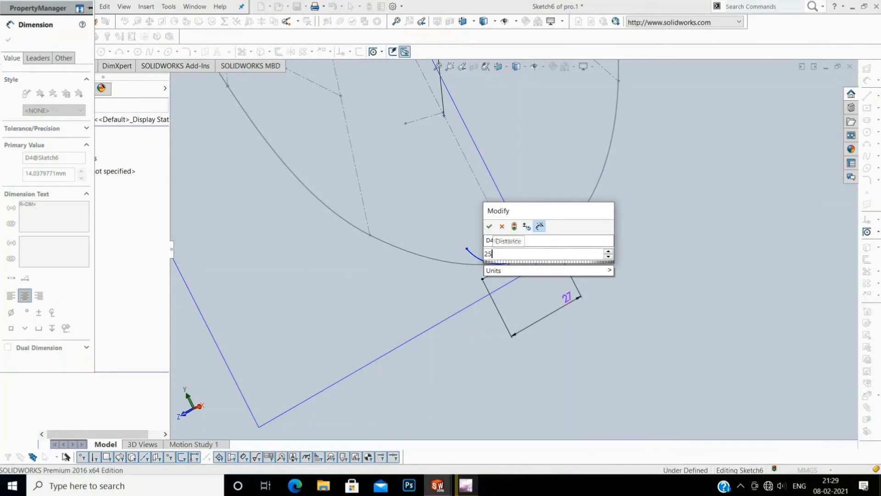
key(Return)
scroll(513, 249, up, 3)
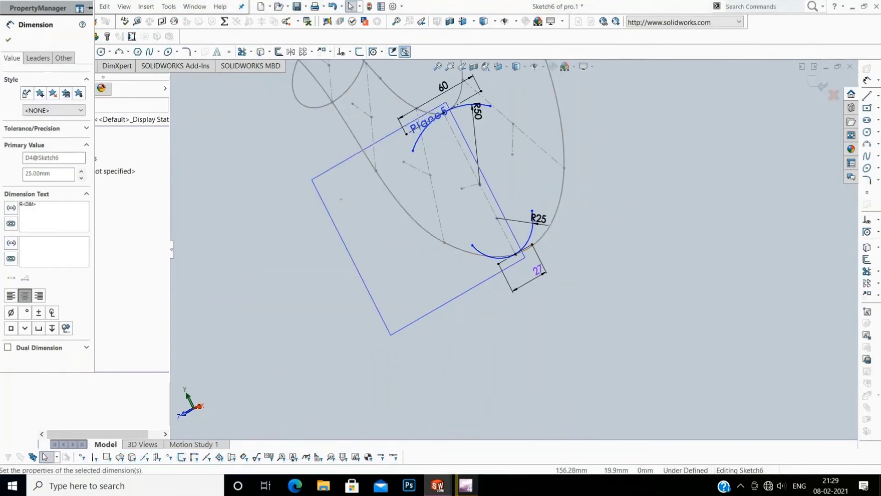
key(Escape)
Step: Draw two straight lines joining the upper 50 mm arc's ends to the R25 arc's ends
click(878, 95)
click(808, 95)
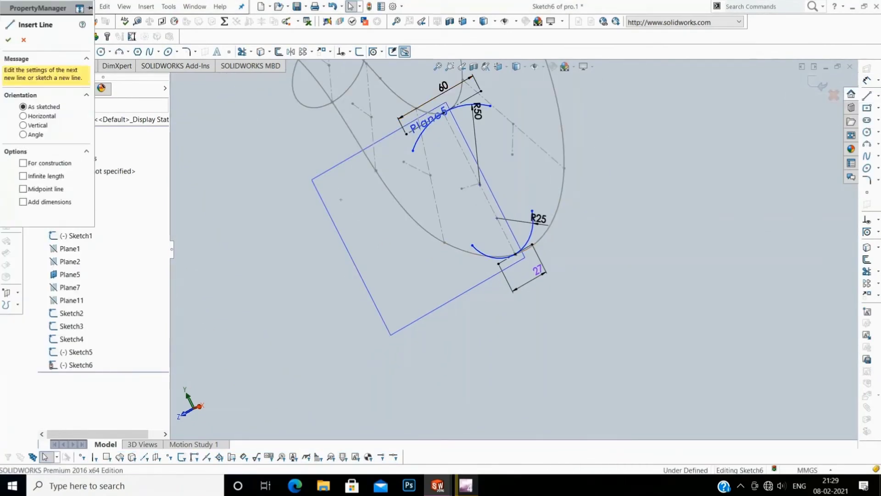
click(444, 112)
click(473, 246)
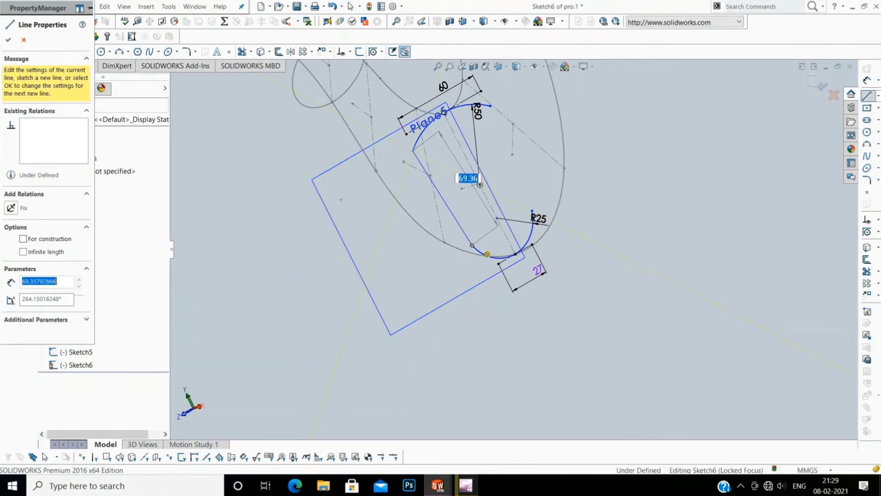
key(Escape)
click(867, 95)
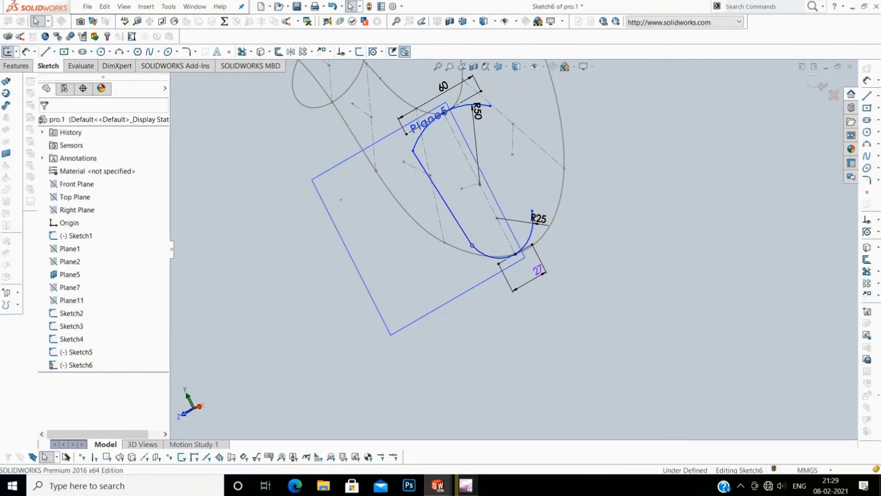
click(491, 106)
click(532, 211)
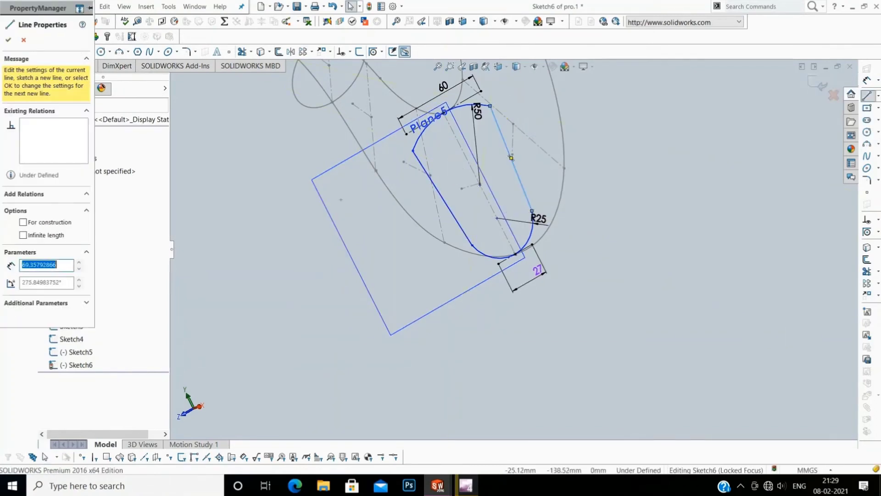
key(Escape)
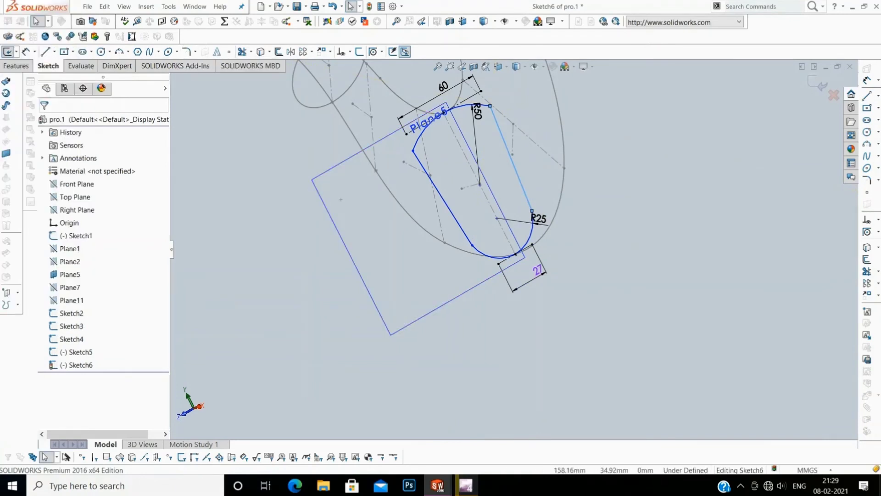
Step: Drop Line5 from the fillet list, then round the section's left, top, lower-left and lower-right corners at 10 mm
click(195, 51)
right_click(13, 109)
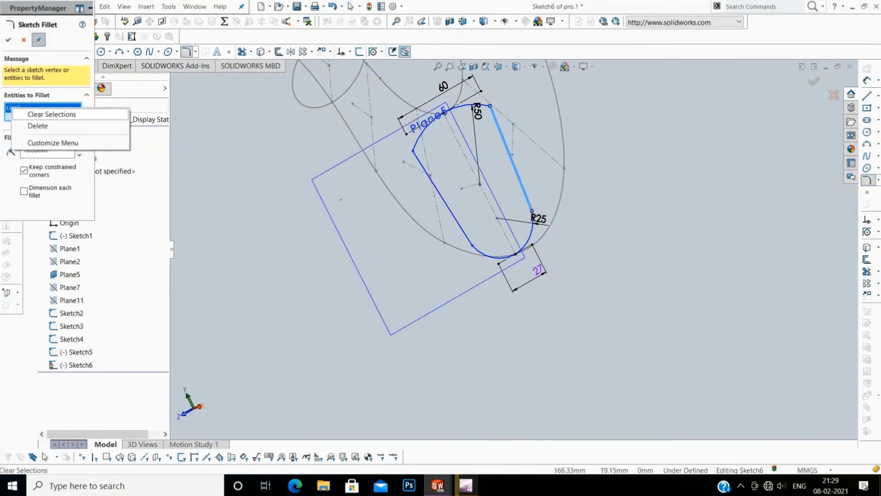
click(51, 114)
click(416, 156)
click(493, 117)
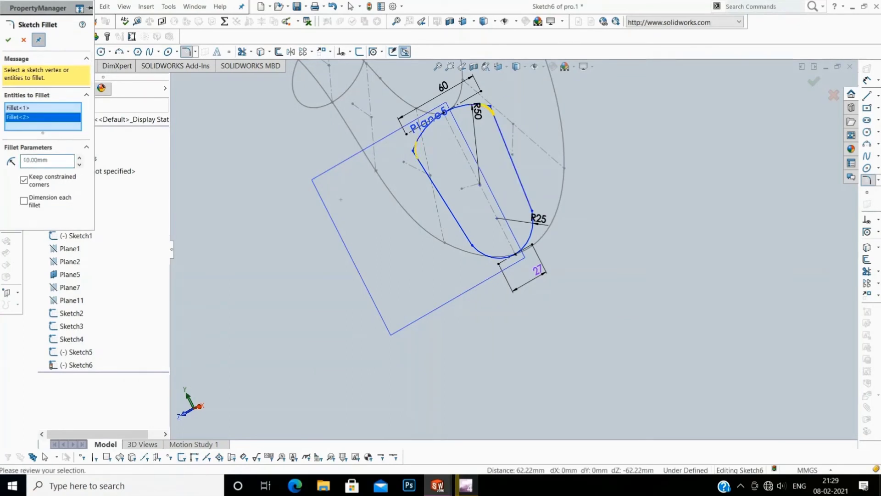
click(472, 246)
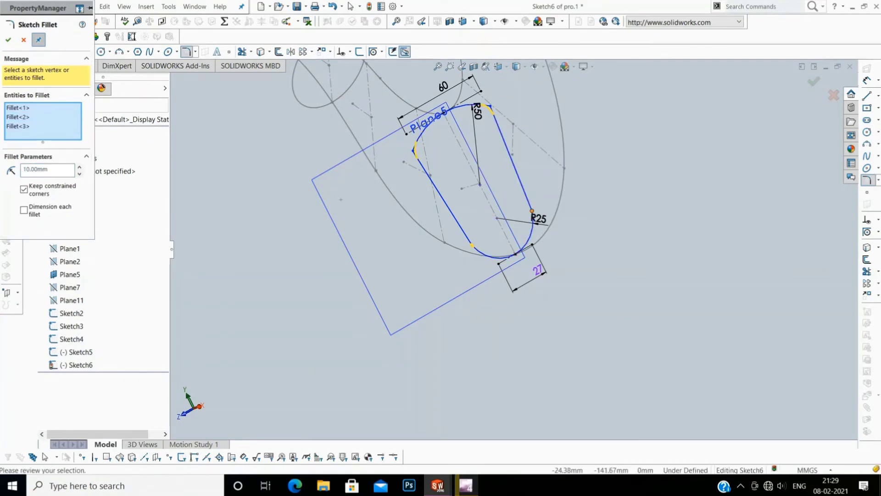
click(532, 210)
click(8, 40)
scroll(512, 246, up, 2)
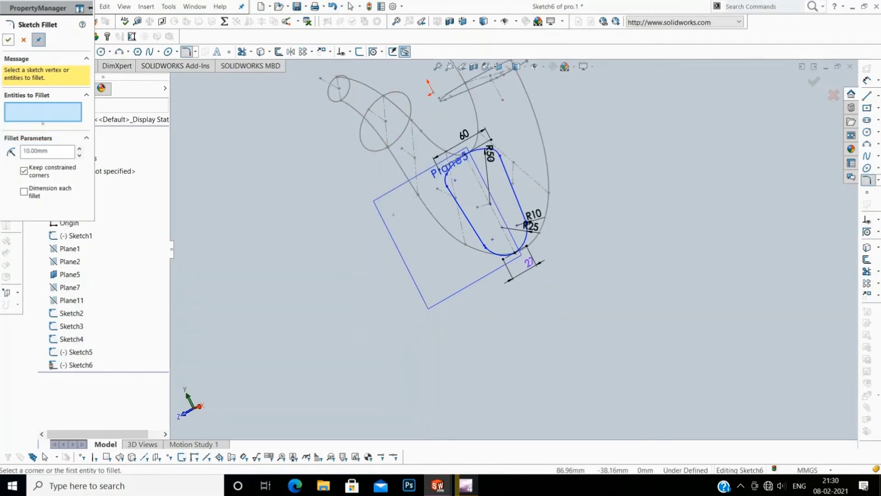
key(Escape)
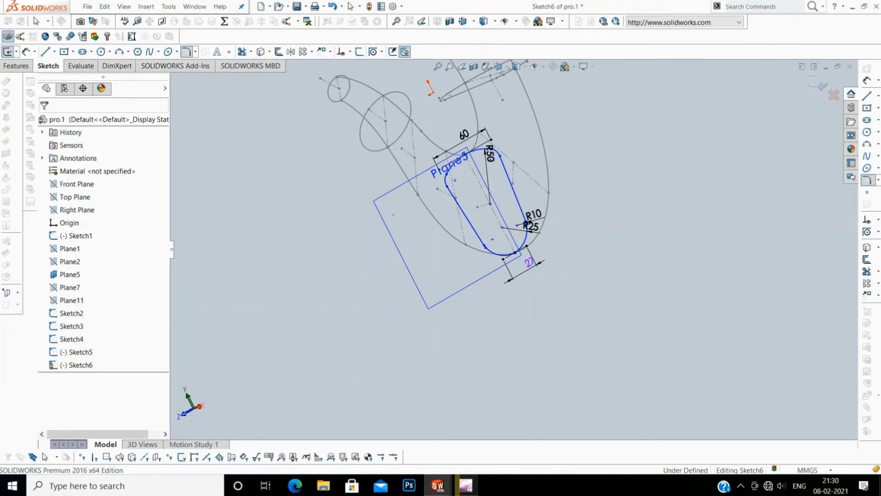
Step: Start a Lofted Boss/Base and add Sketch4 and Sketch5 as the first profiles
right_click(69, 274)
key(Escape)
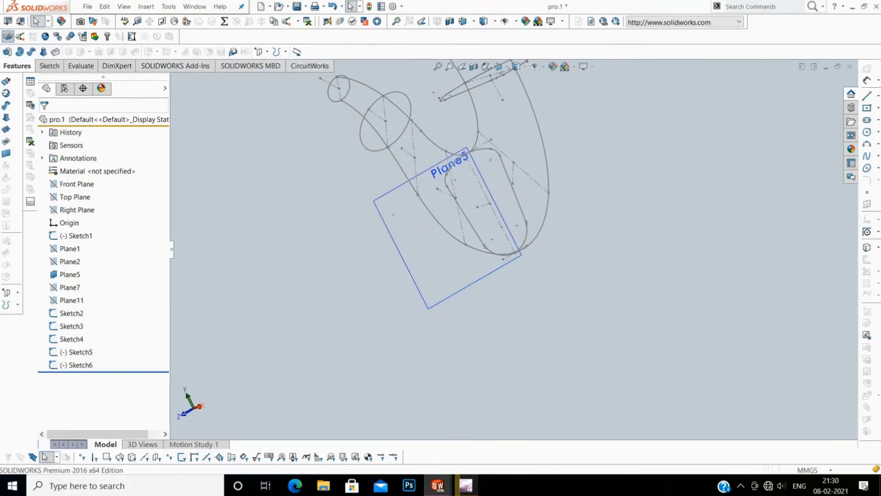
right_click(69, 274)
middle_drag(414, 207, 372, 175)
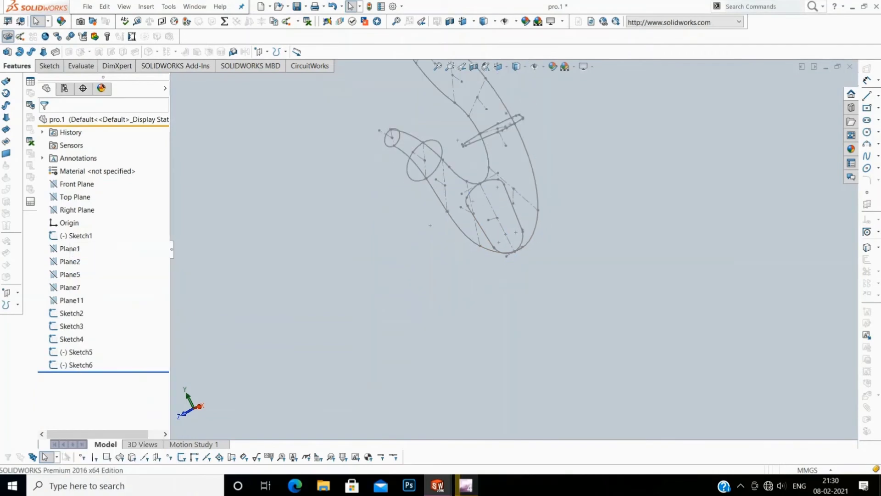
right_click(372, 175)
click(410, 236)
drag(413, 239, 482, 276)
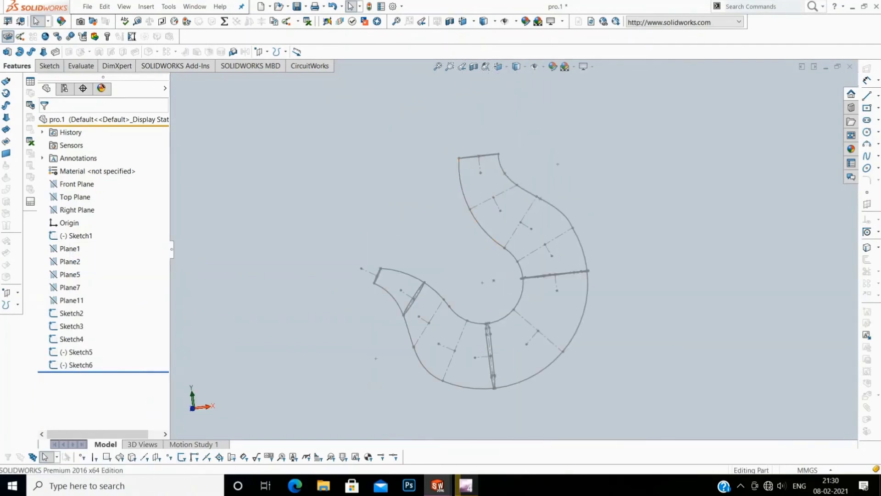
click(43, 52)
right_click(359, 172)
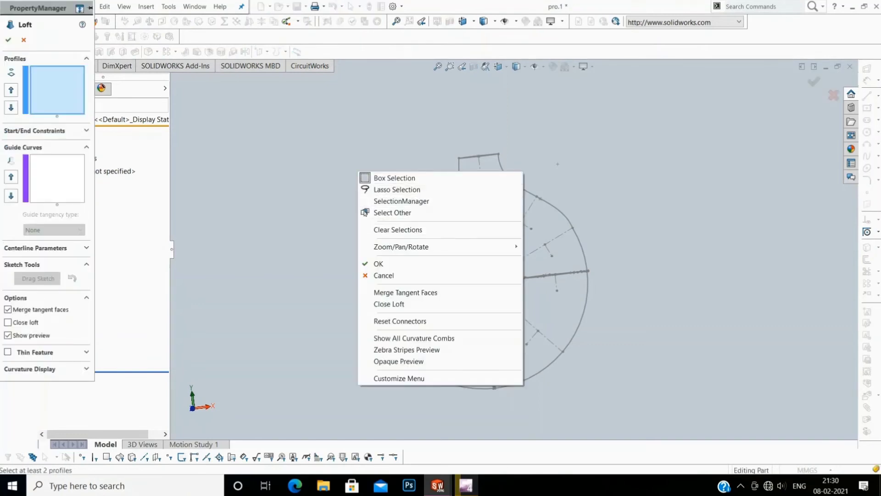
click(551, 279)
scroll(449, 165, down, 5)
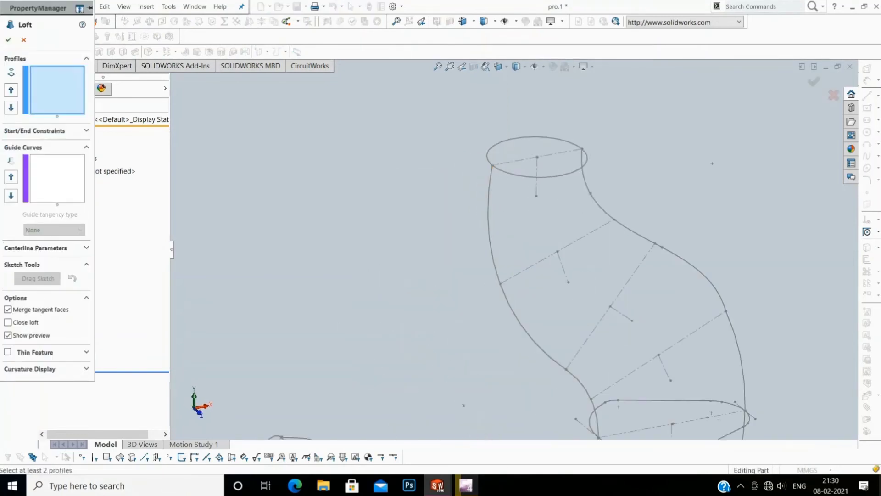
click(536, 177)
scroll(536, 177, up, 3)
scroll(574, 294, down, 5)
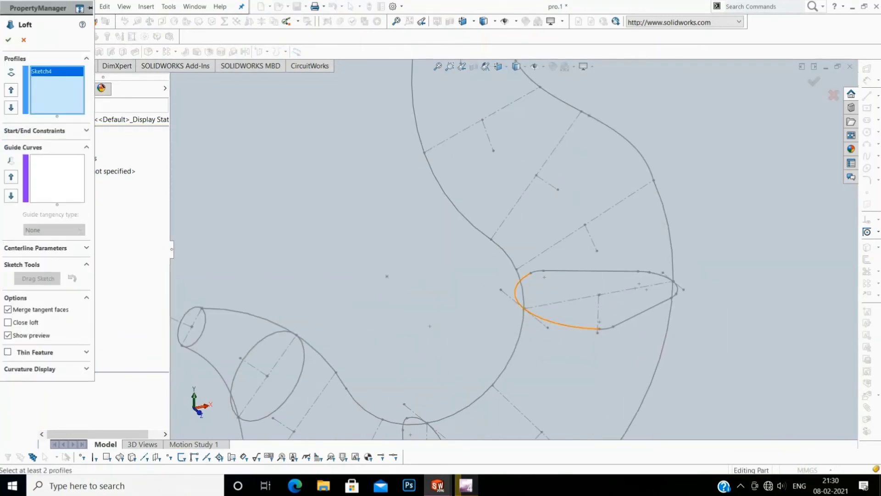
click(574, 301)
Step: Add Sketch6, Sketch3 and the small tip section Sketch2 as the remaining loft profiles
scroll(470, 416, down, 5)
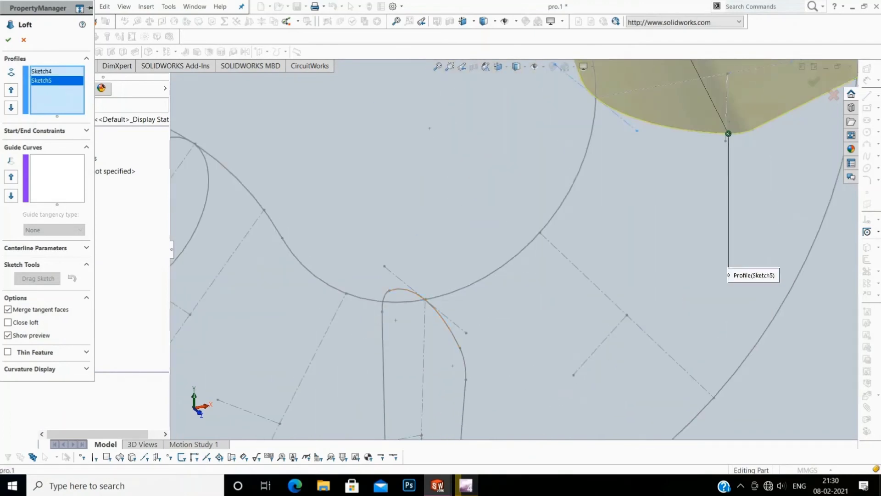
scroll(466, 330, up, 3)
click(466, 330)
scroll(466, 331, down, 2)
click(336, 221)
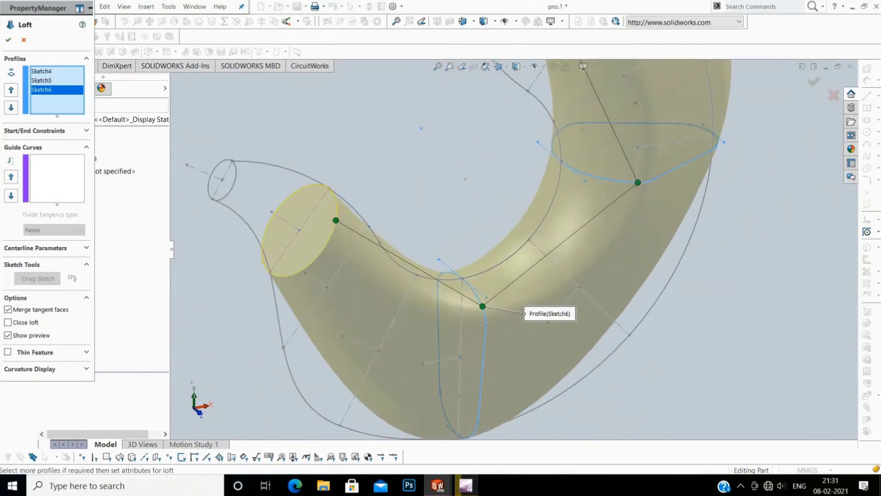
click(235, 174)
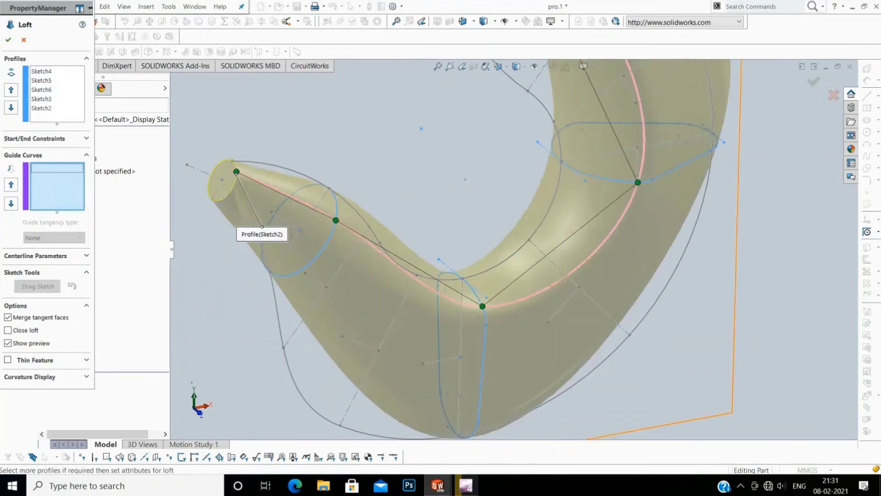
Step: Add the outer and inner hook outlines as guide curves and accept Loft1
right_click(57, 188)
click(91, 208)
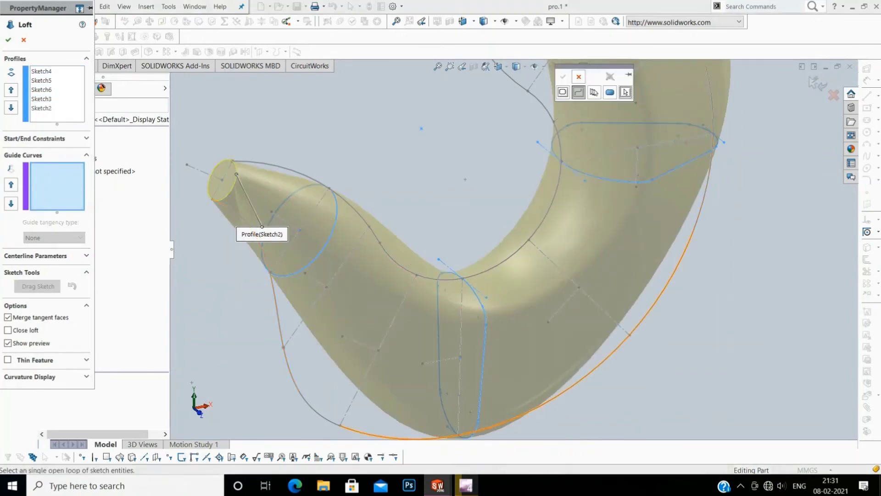
click(712, 183)
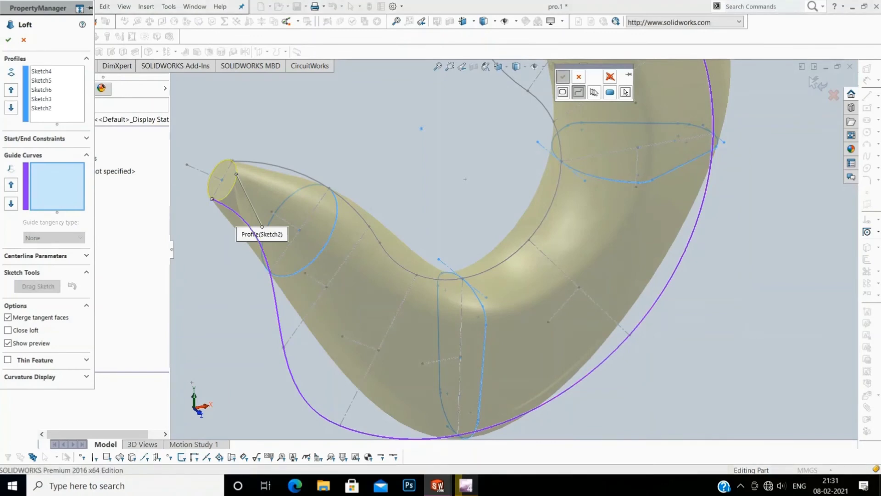
click(563, 77)
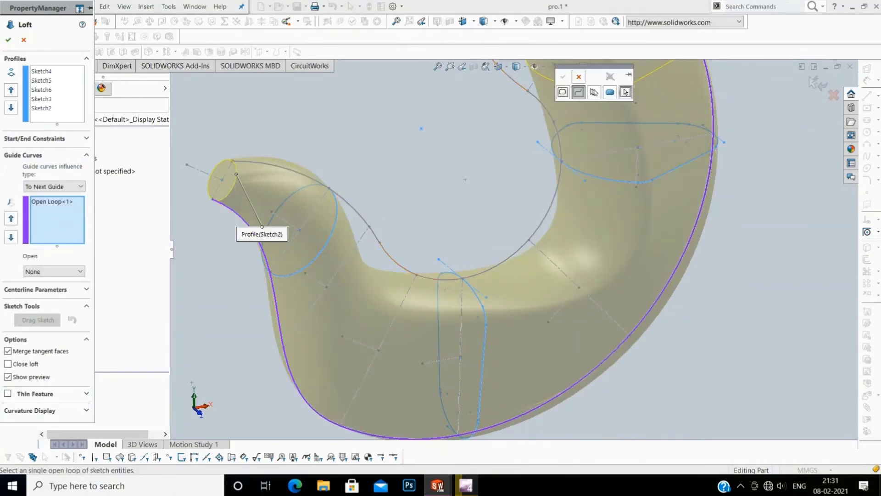
click(397, 261)
click(563, 77)
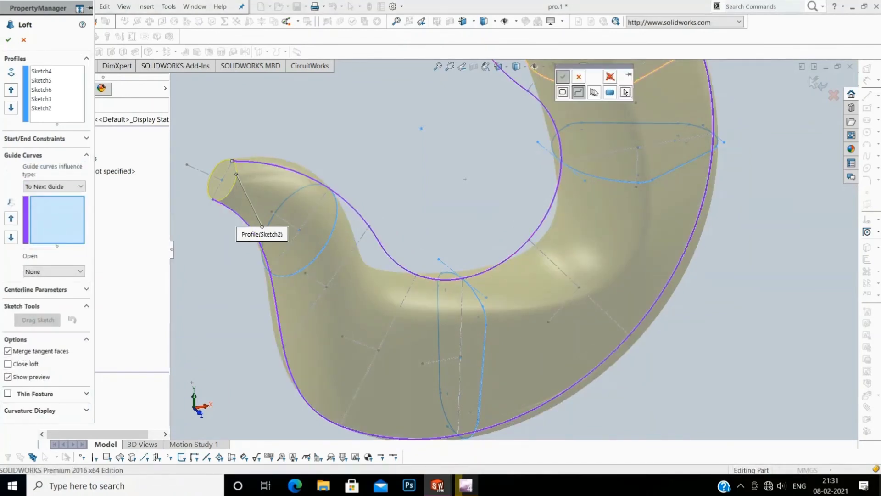
scroll(414, 152, down, 5)
right_click(415, 152)
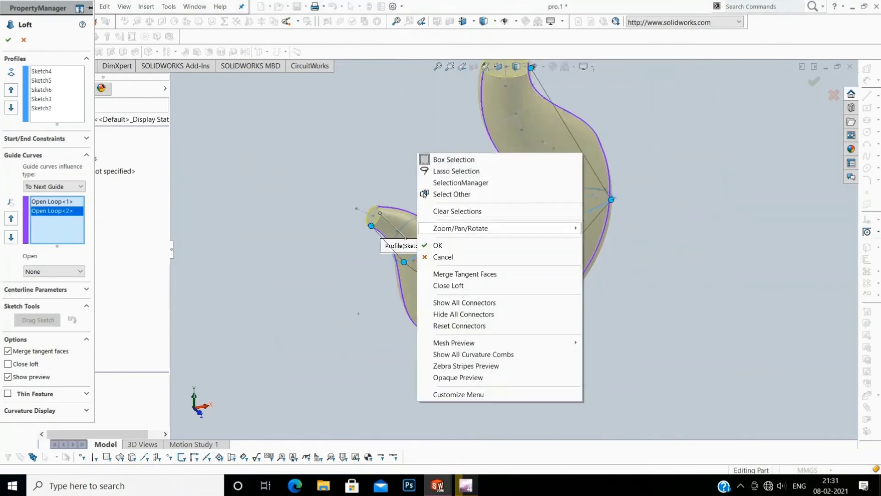
scroll(280, 303, down, 1)
middle_drag(482, 206, 505, 207)
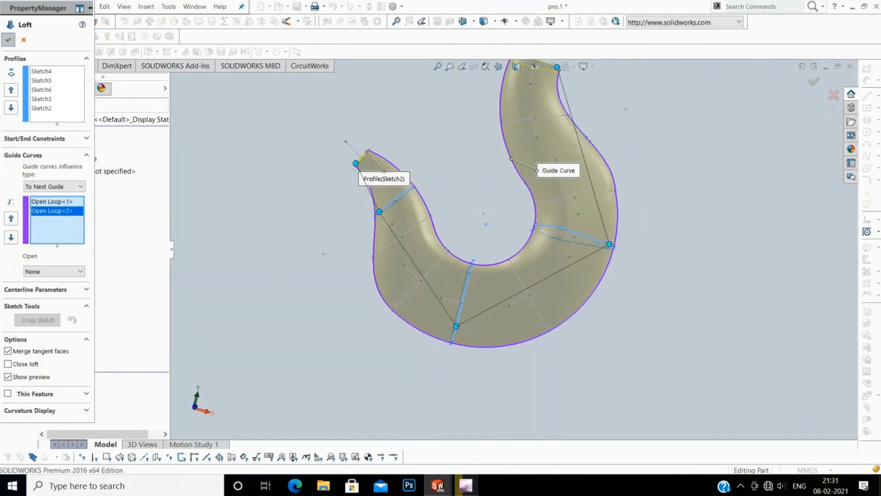
key(Return)
scroll(469, 194, down, 3)
Step: Orbit the hook and cycle right, front and top views to bring its small end into view
middle_drag(468, 194, 448, 188)
right_click(447, 188)
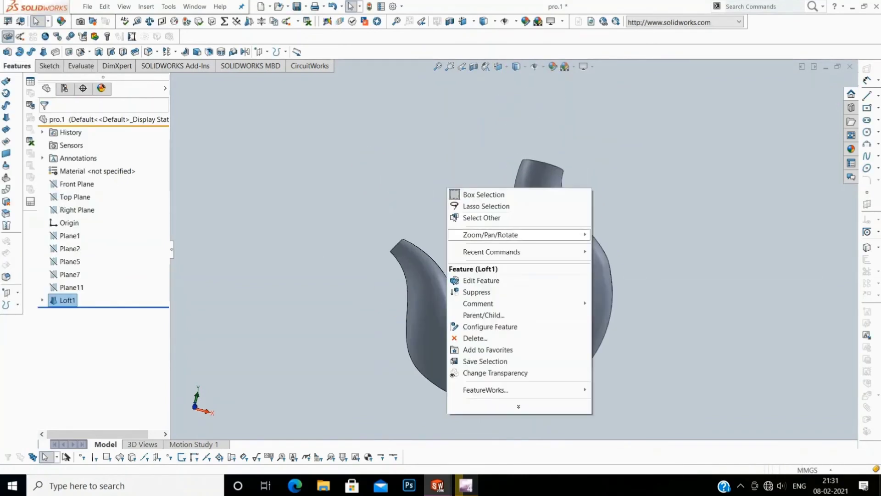
click(615, 281)
mouse_move(615, 281)
mouse_down()
mouse_move(528, 275)
mouse_move(505, 284)
mouse_move(496, 254)
mouse_up()
key(Escape)
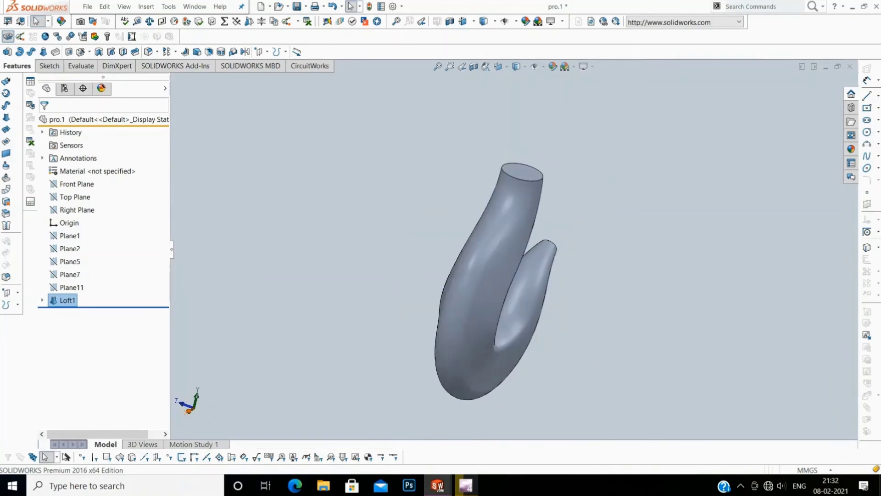
key(ctrl+4)
key(ctrl+1)
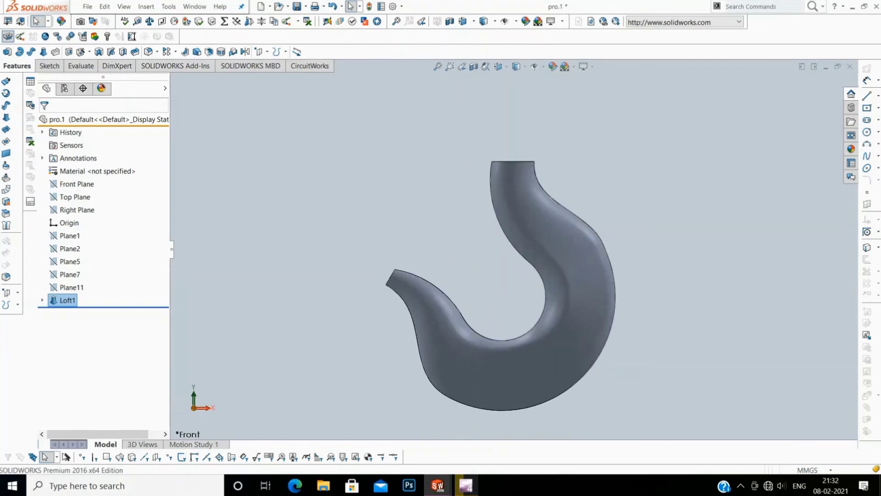
key(ctrl+5)
key(ctrl+4)
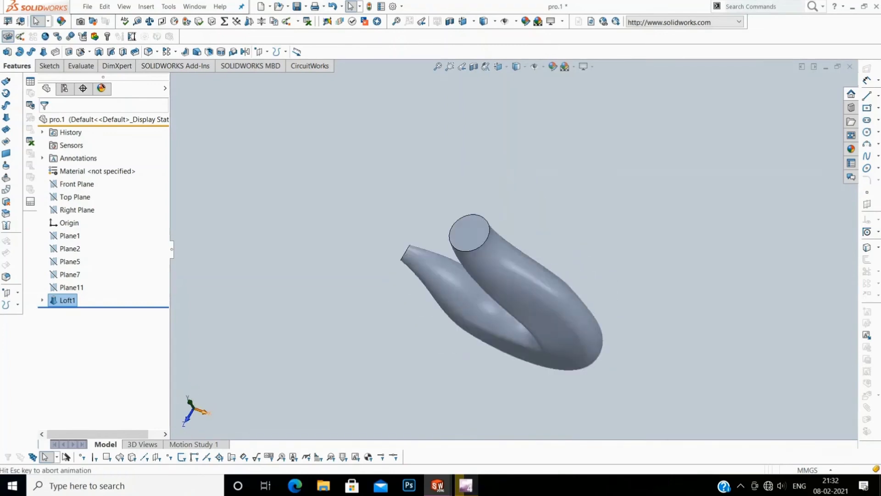
right_click(363, 105)
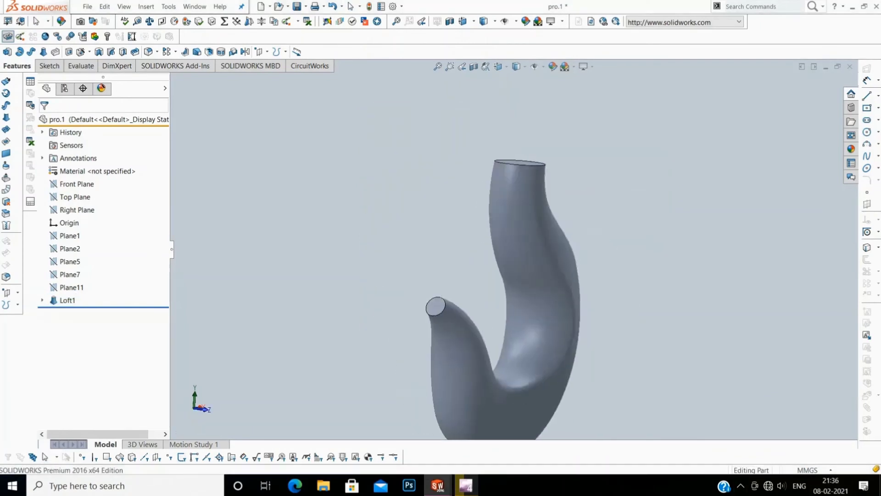
drag(505, 299, 498, 306)
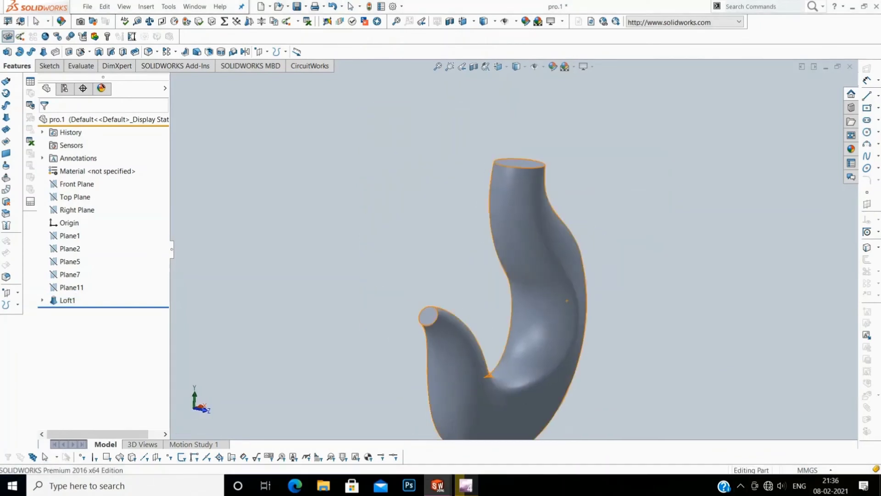
Step: Fillet the circular rim of the hook's small tube end with a 7 mm radius, creating Fillet1
click(6, 265)
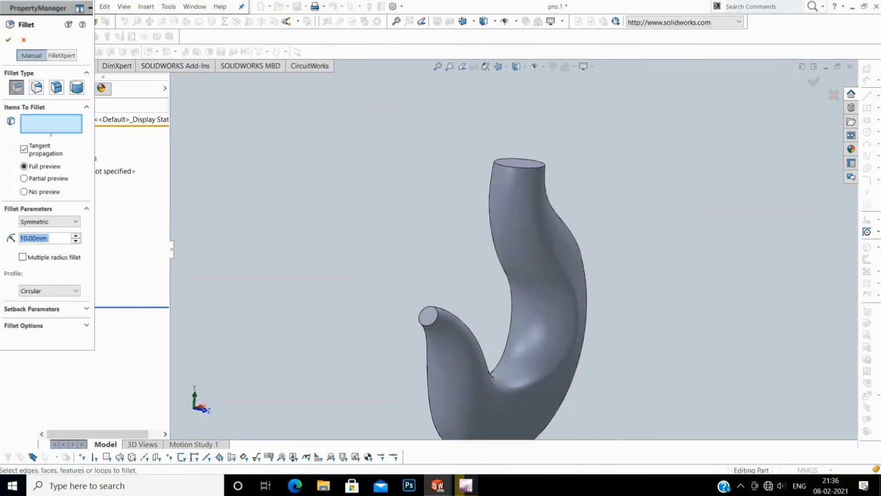
click(419, 316)
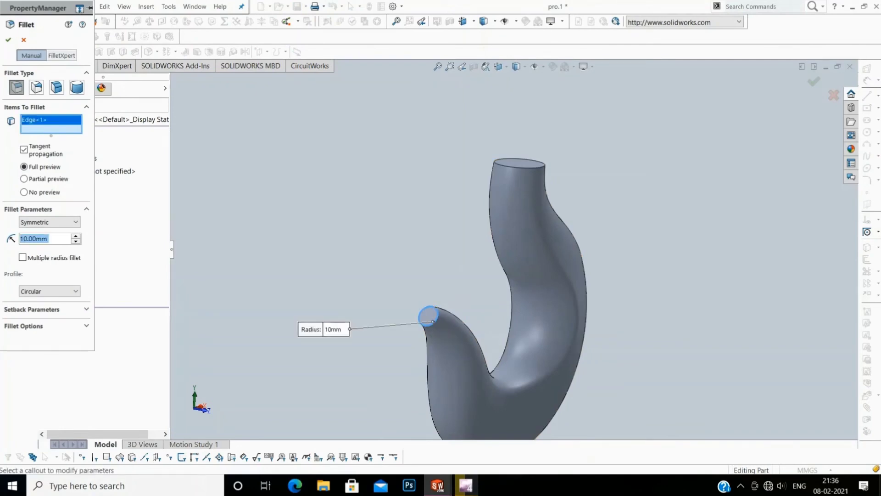
key(BackSpace)
key(BackSpace)
key(BackSpace)
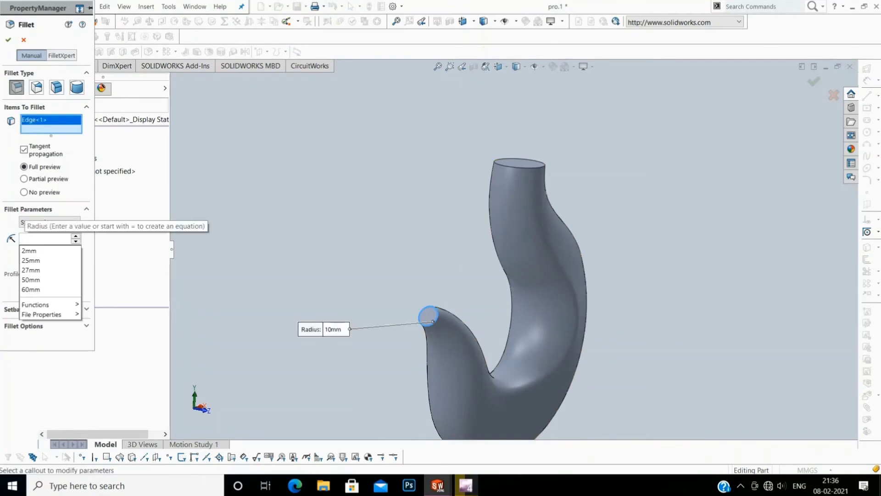
text(3.00mm)
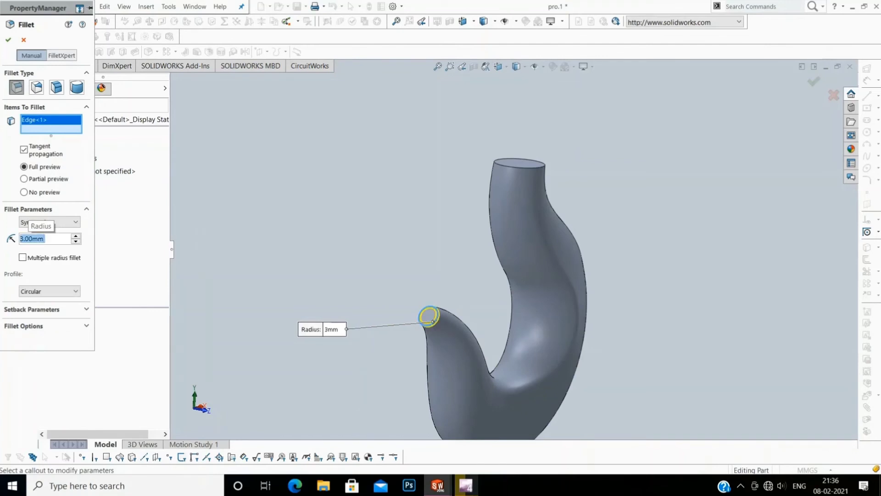
key(BackSpace)
text(6)
key(Return)
text(7)
key(Return)
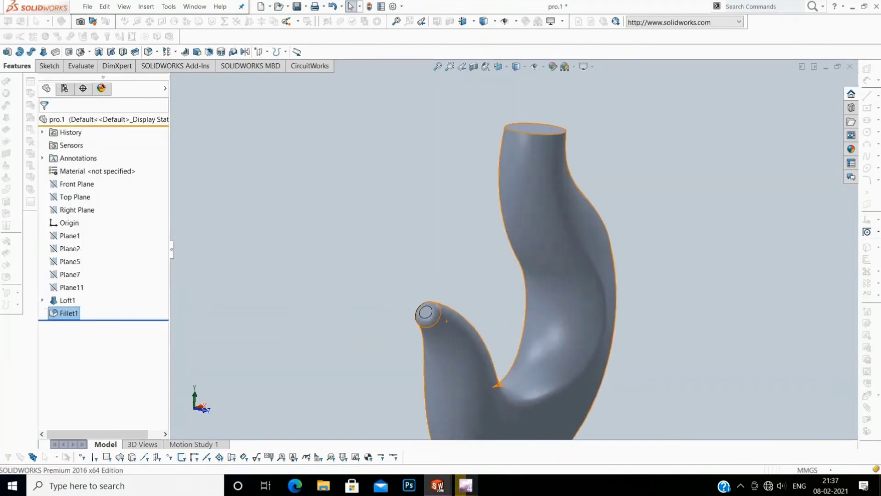
Step: Sketch a centre-radius circle at the centre of the shank's top face, viewed normal to it
scroll(508, 179, down, 4)
right_click(535, 152)
click(585, 138)
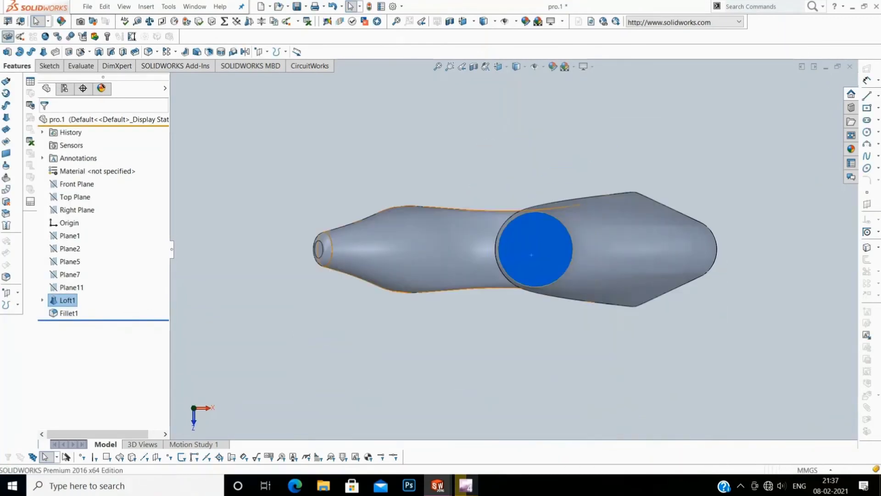
right_click(523, 235)
click(539, 222)
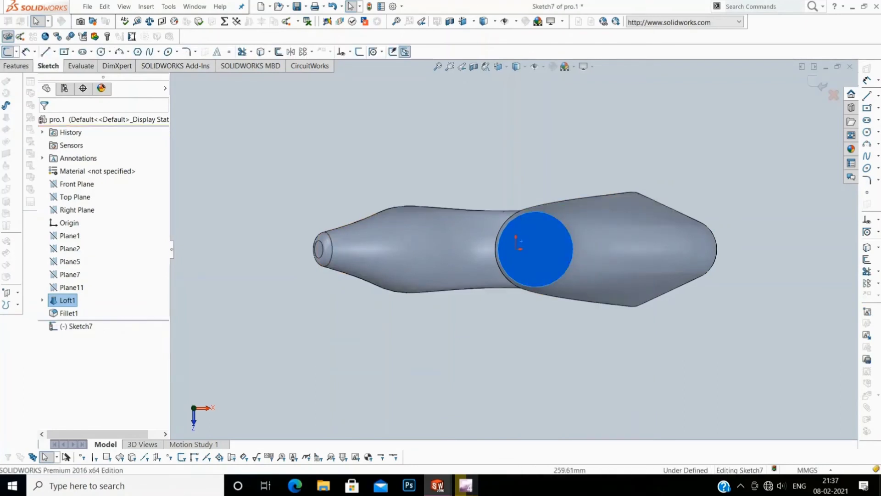
click(879, 133)
click(796, 133)
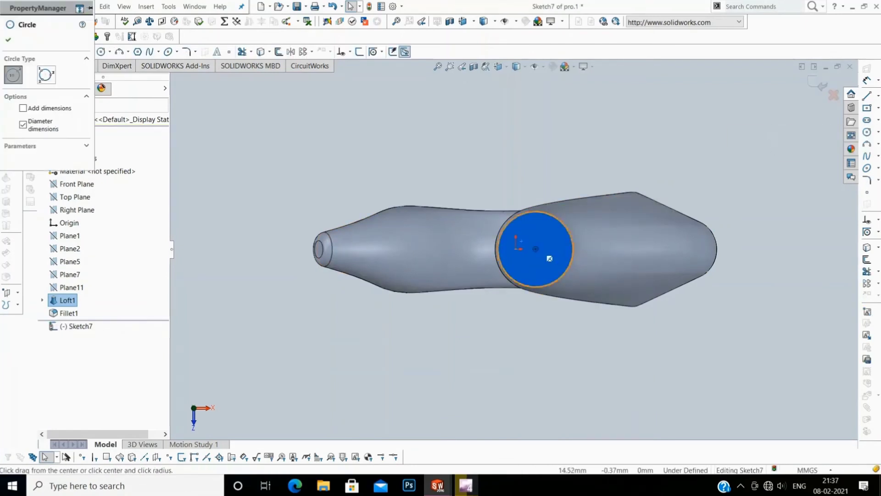
scroll(551, 257, down, 1)
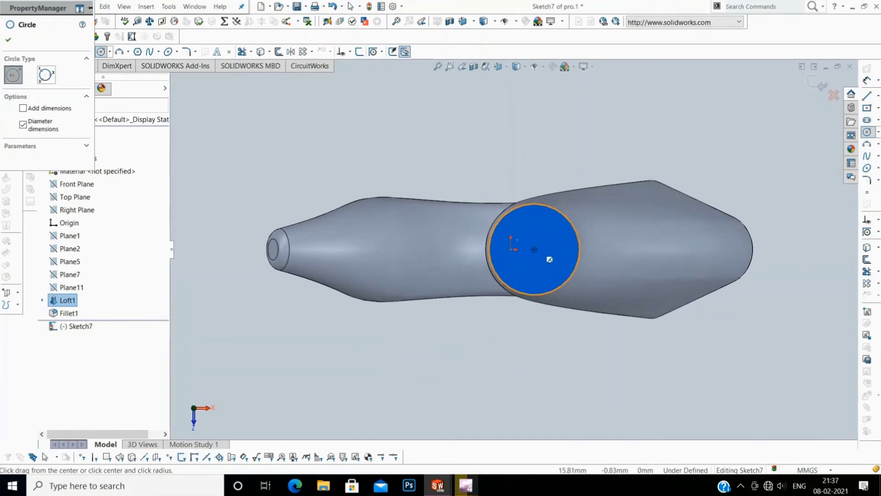
click(534, 249)
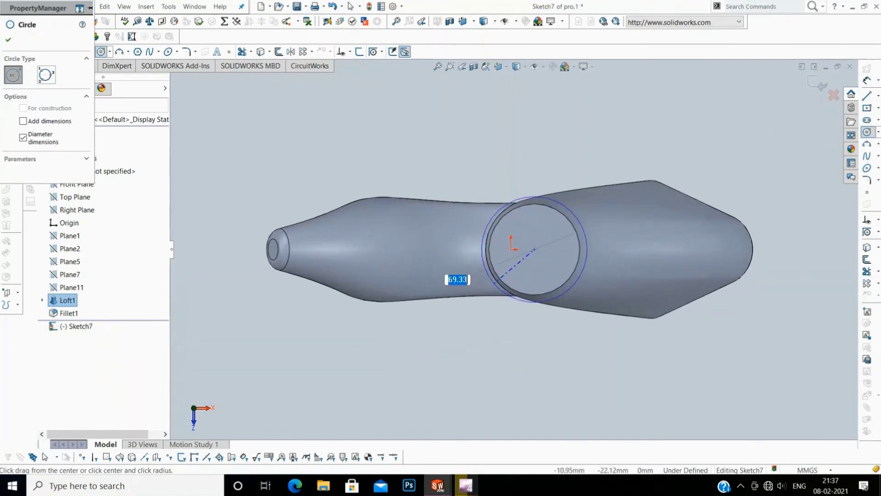
click(485, 290)
Step: Dimension the circle to Ø75 and extrude it 20 mm as a boss
right_click(429, 135)
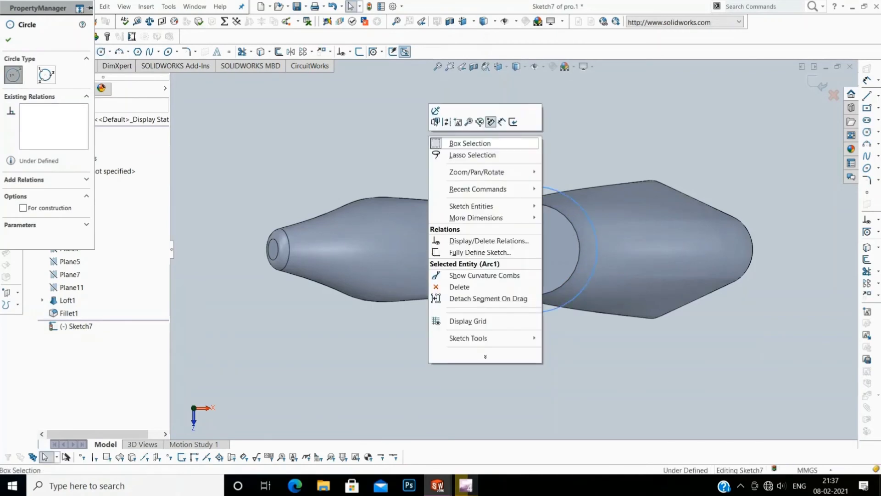
click(437, 122)
click(533, 186)
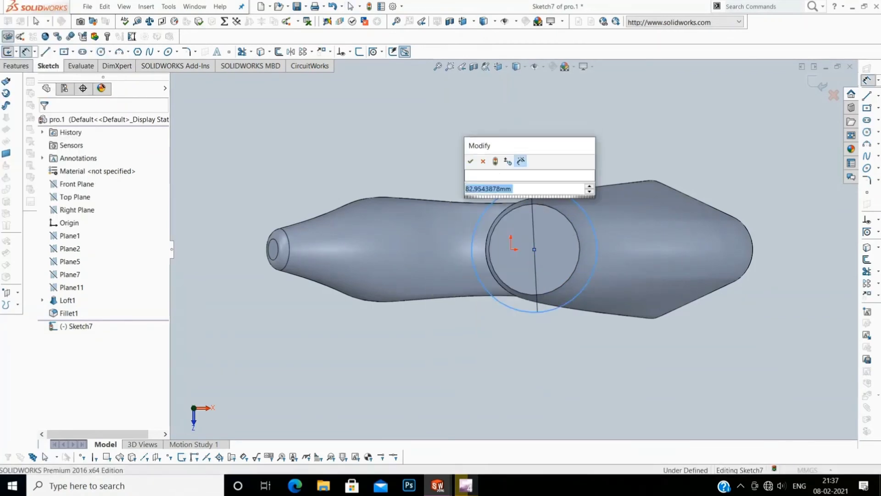
text(75)
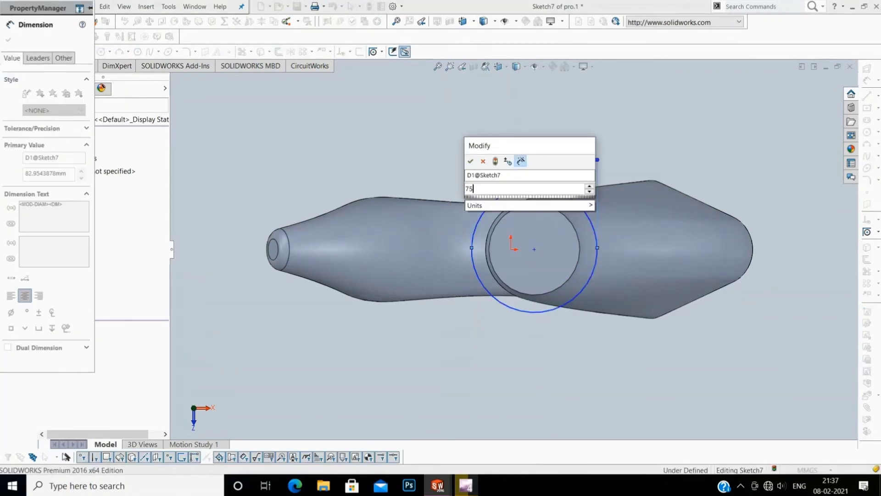
key(Return)
key(Escape)
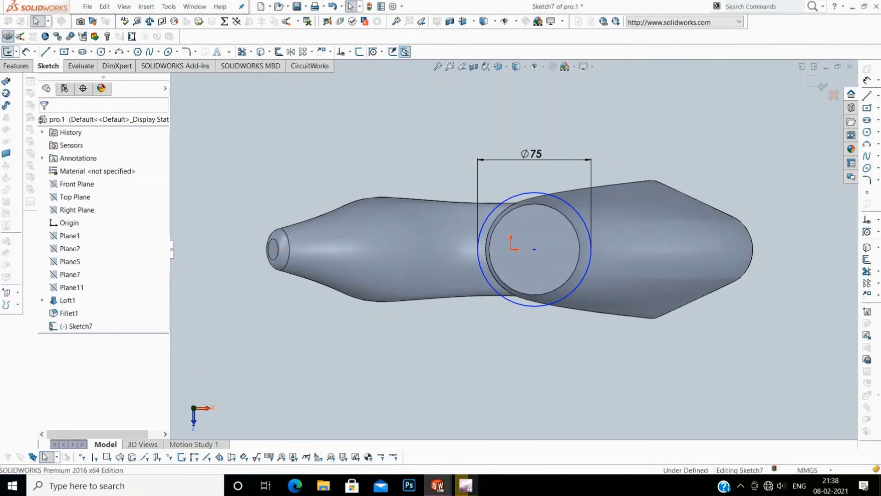
text(e)
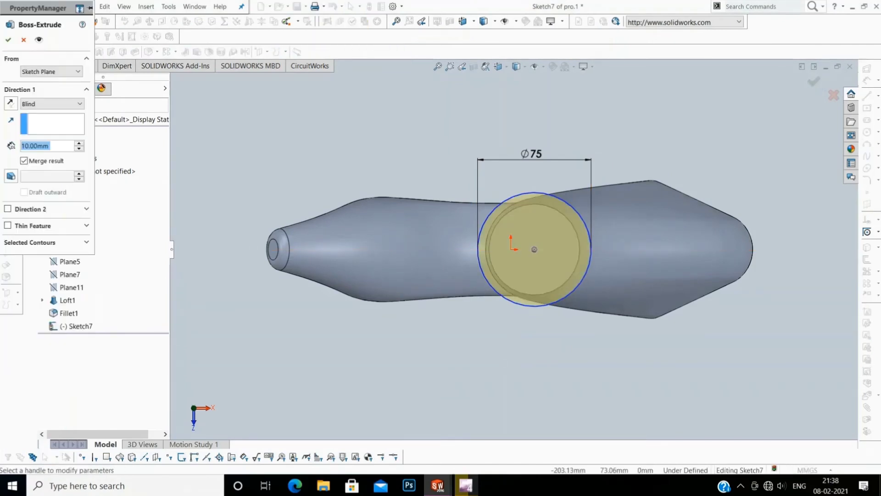
text(20)
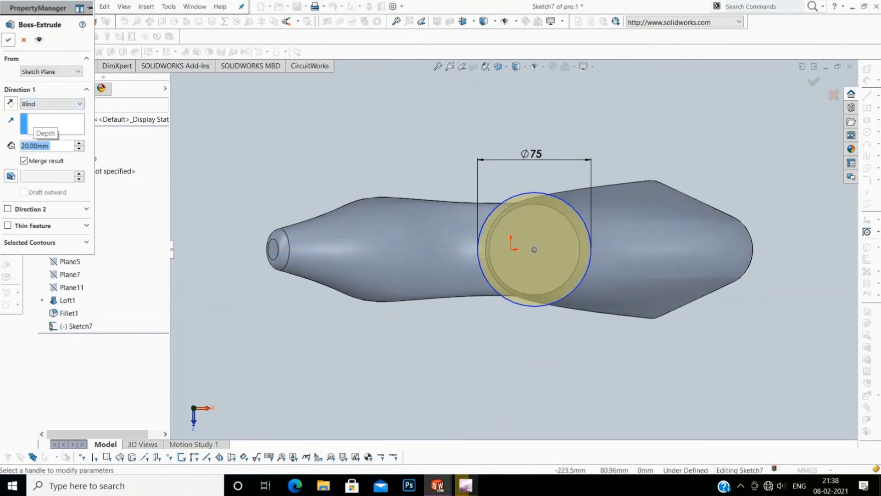
click(8, 39)
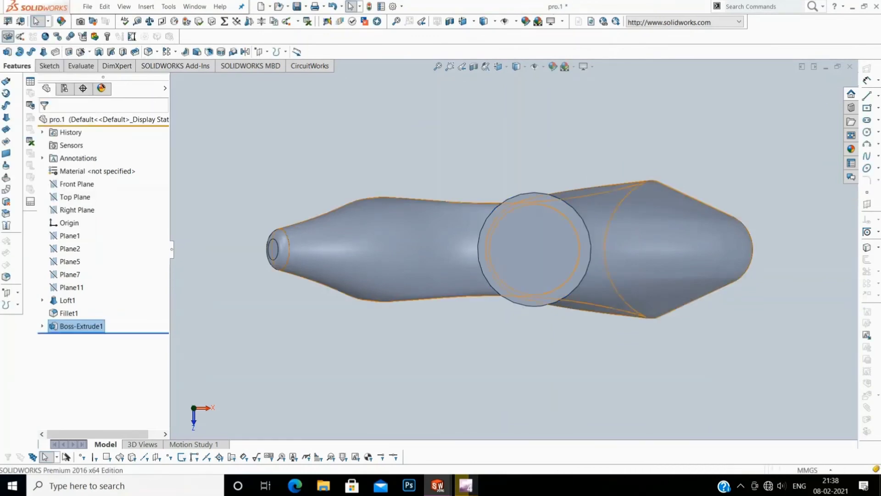
right_click(544, 237)
Step: Sketch a circle centred on the 75 mm boss face, replacing a misplaced first attempt
click(548, 221)
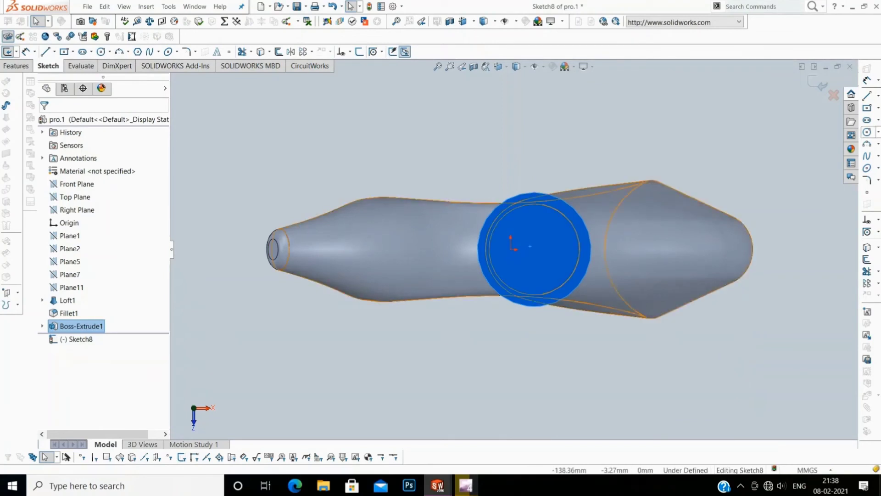
click(878, 132)
click(788, 134)
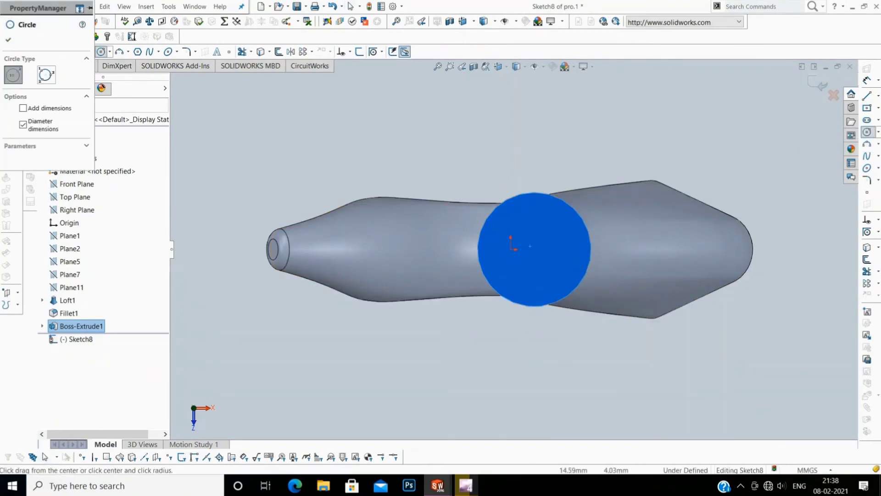
click(531, 247)
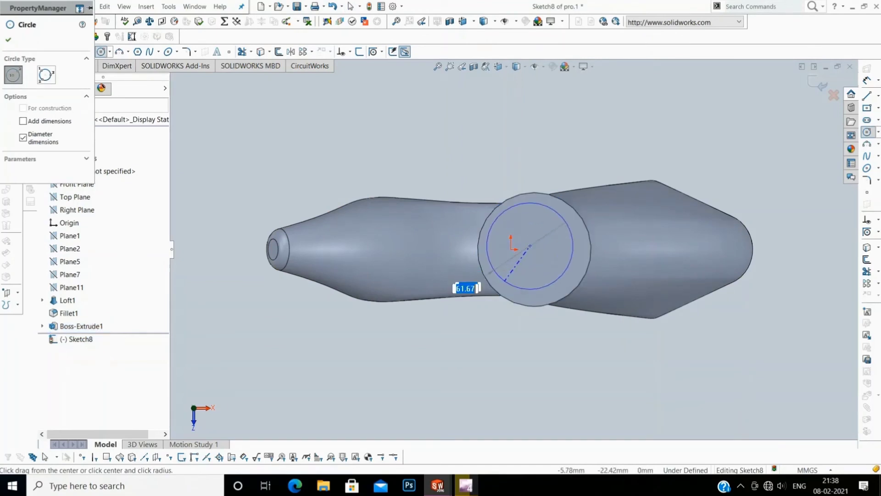
click(473, 342)
right_click(509, 237)
click(532, 421)
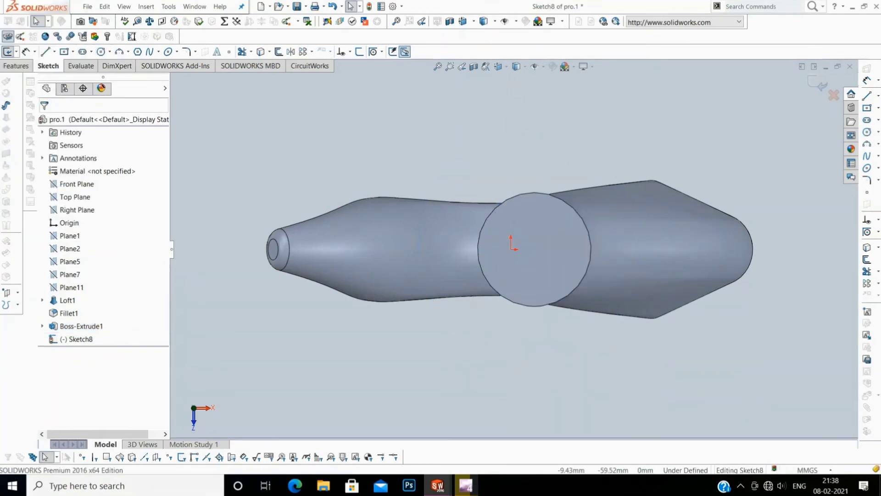
scroll(418, 262, up, 2)
click(878, 132)
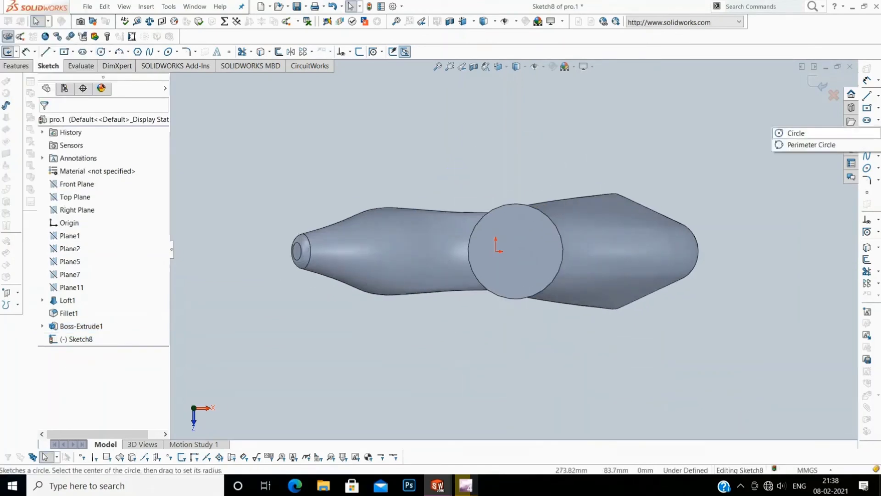
click(788, 133)
click(516, 251)
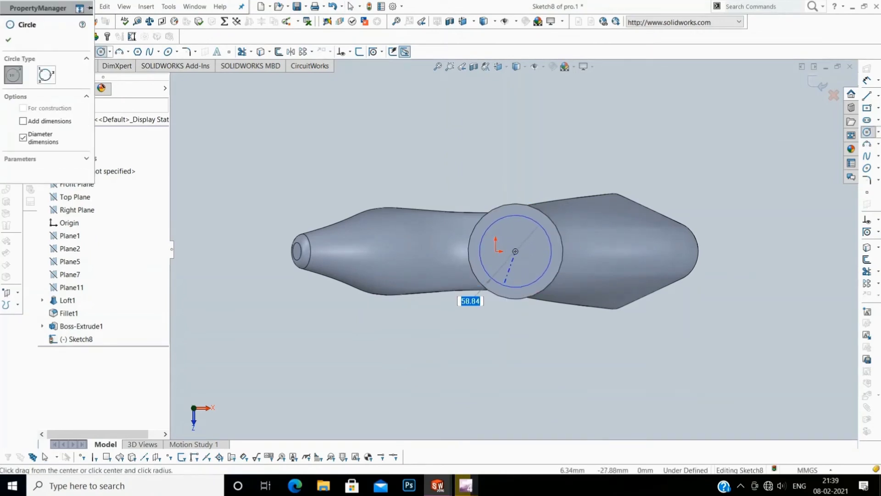
click(505, 276)
Step: Dimension the circle to Ø58 and extrude it 95 mm as a second boss
right_click(485, 239)
click(542, 278)
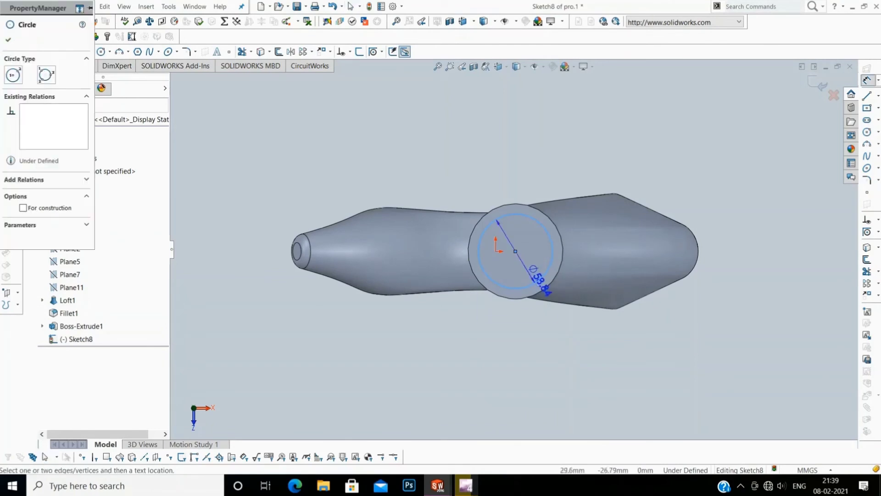
click(543, 338)
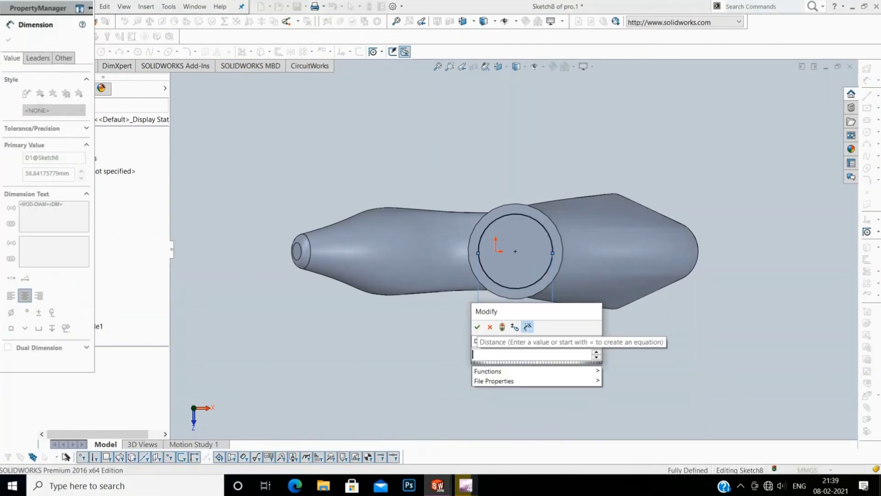
text(58)
key(Return)
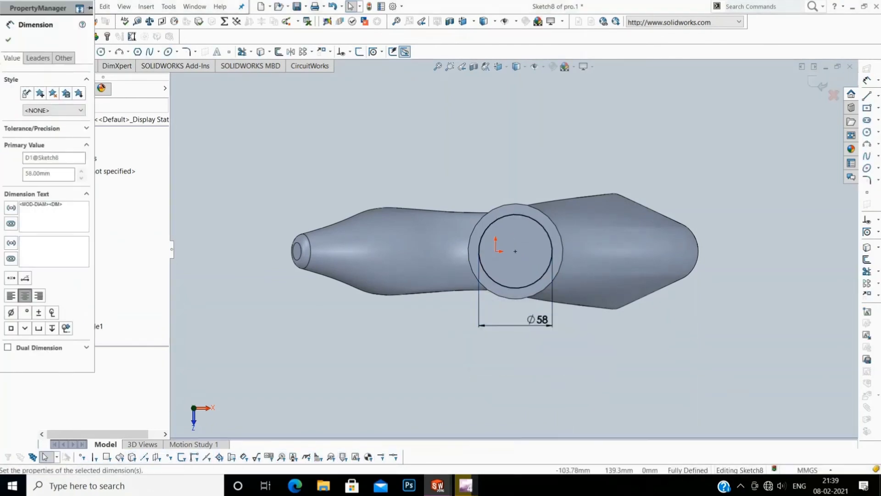
right_click(354, 118)
key(Escape)
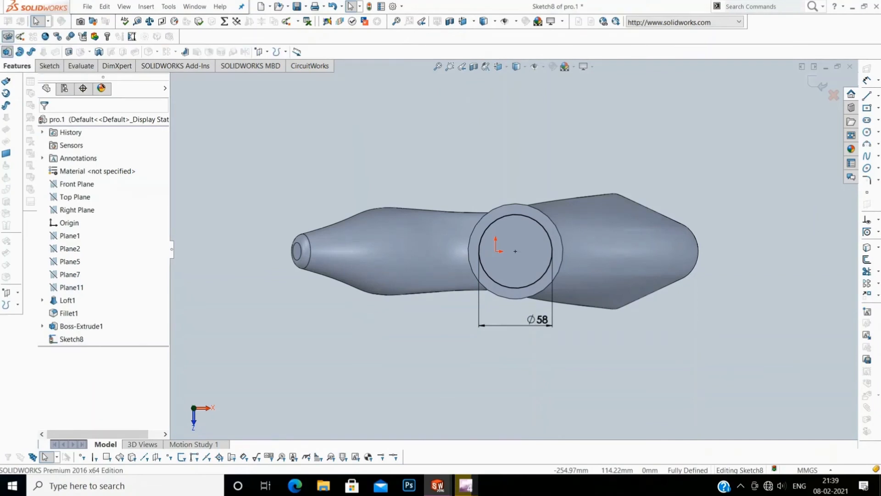
click(6, 81)
text(95.00mm)
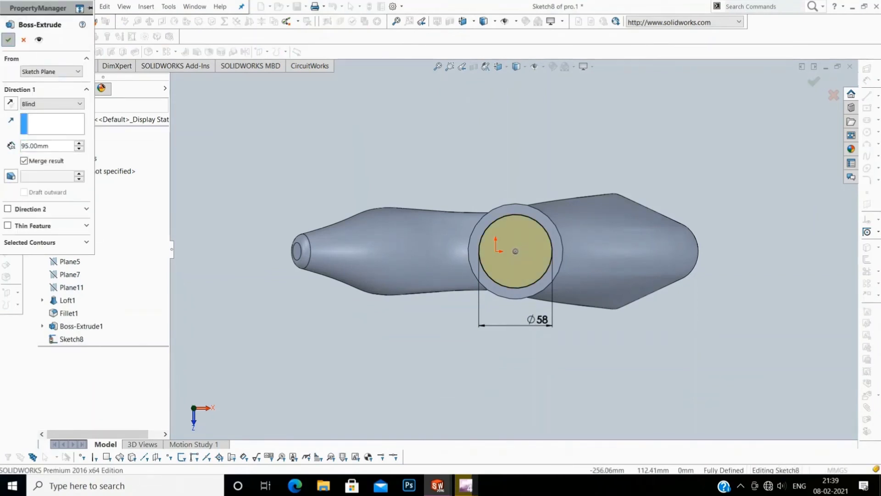
key(Return)
right_click(512, 269)
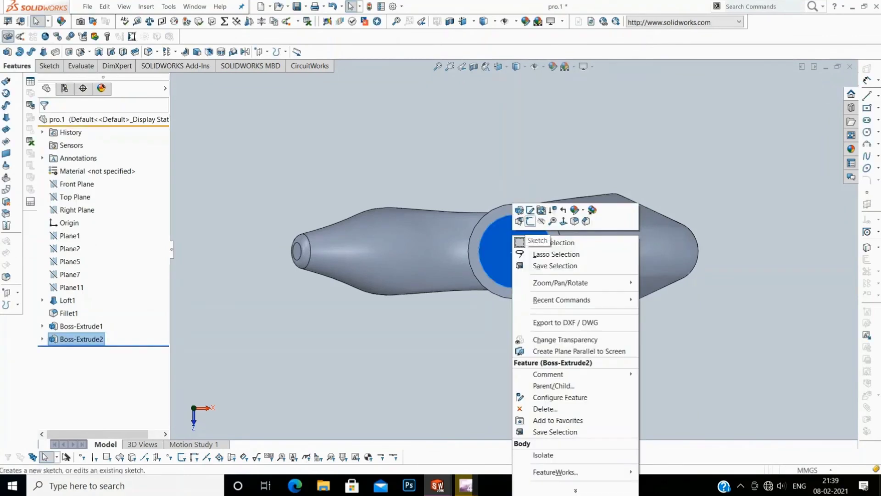
Step: Sketch a 55 mm diameter circle centred on the shank's top face
click(530, 222)
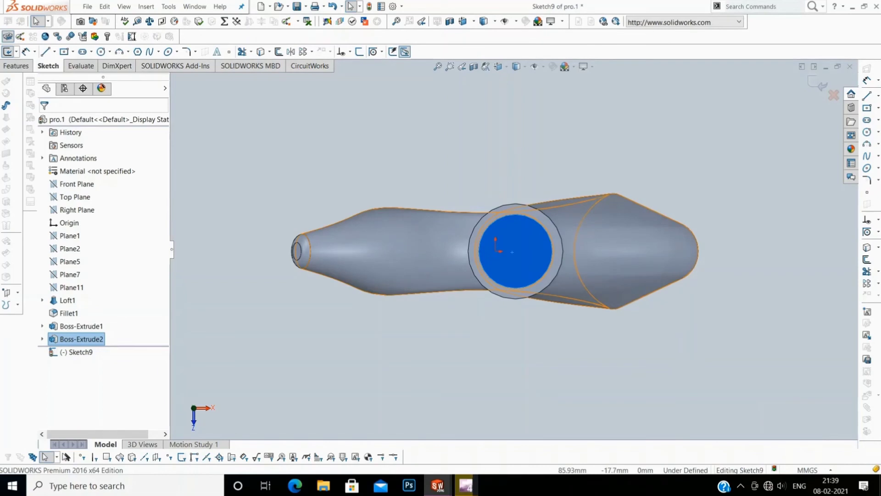
click(867, 132)
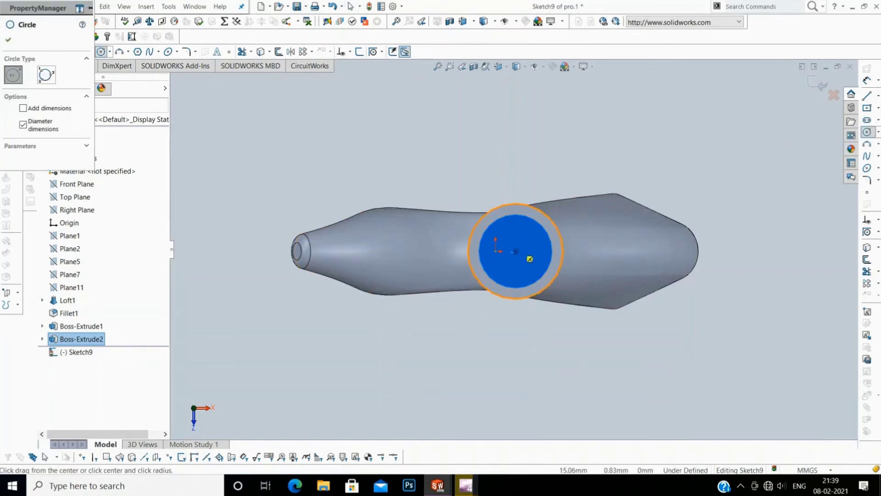
click(515, 252)
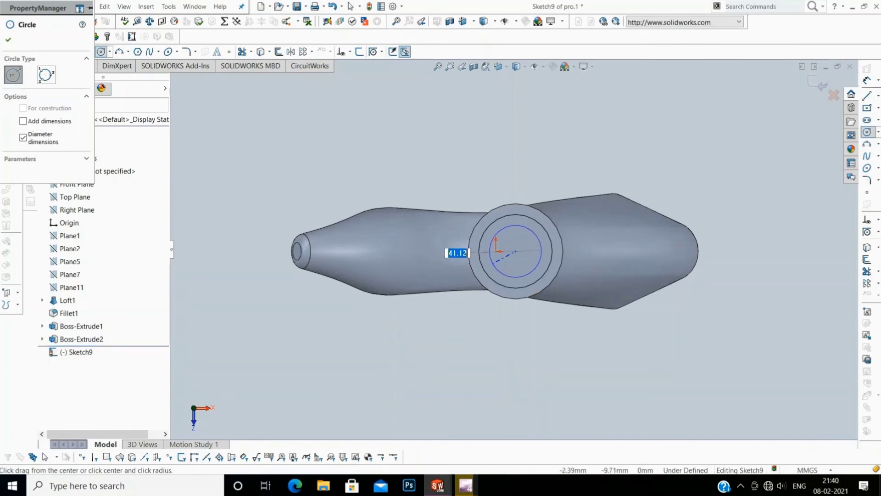
click(486, 263)
right_click(436, 268)
click(464, 252)
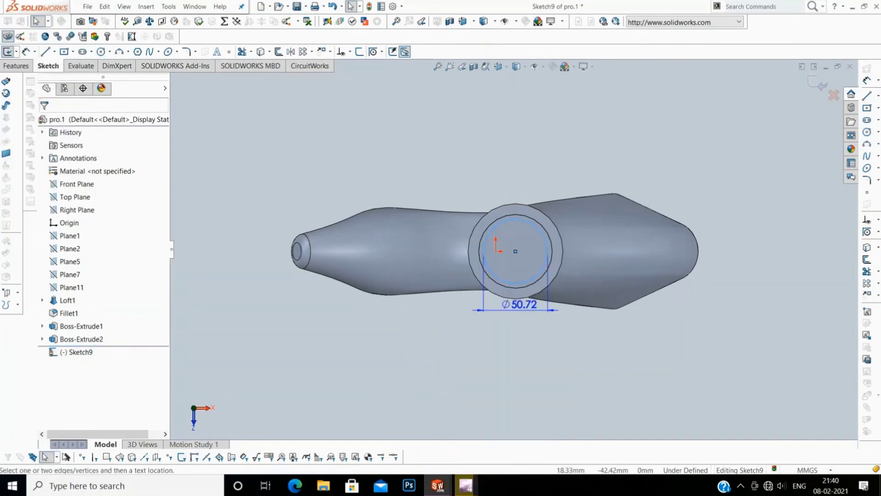
click(514, 340)
text(55)
key(Return)
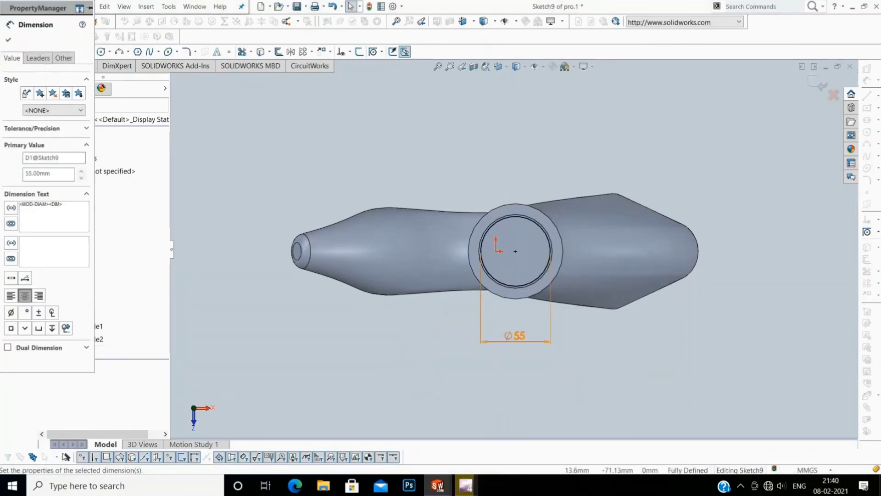
key(Escape)
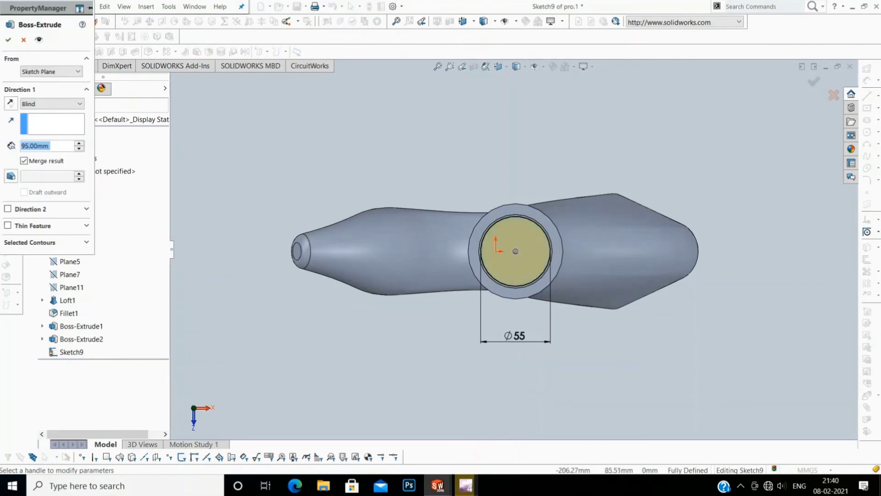
Step: Extrude the circle 75 mm as a boss
click(6, 81)
text(5)
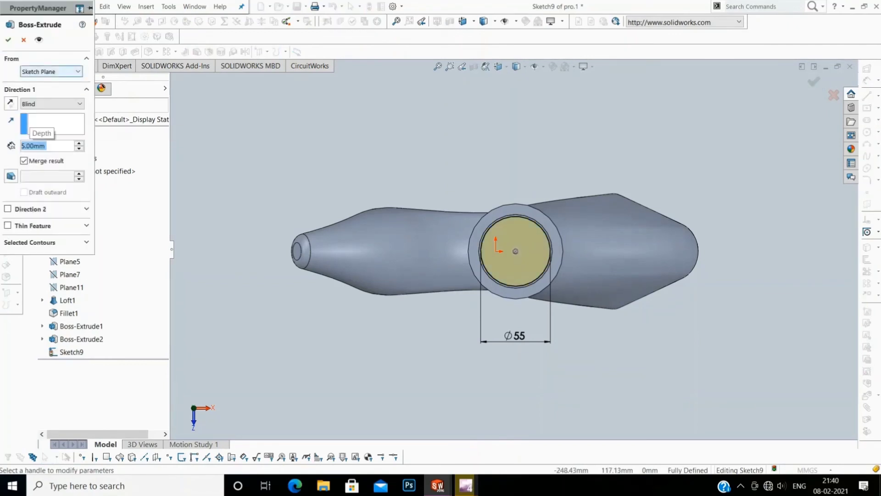
text(7)
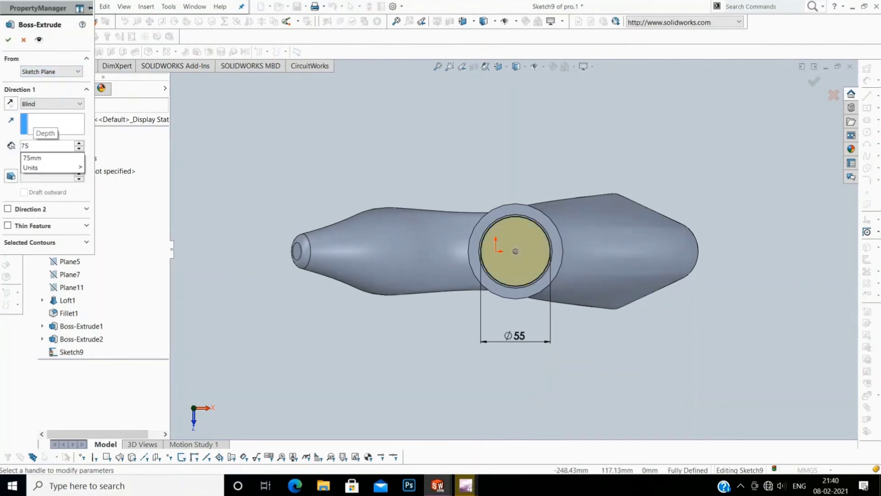
key(Return)
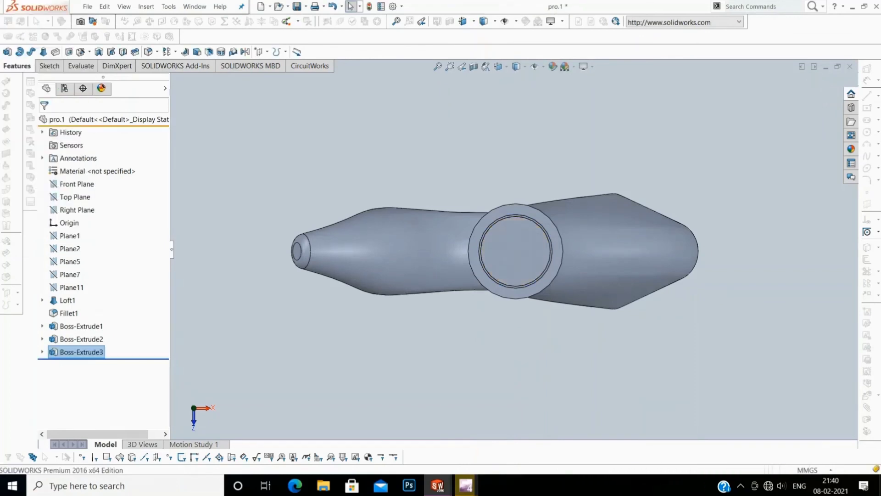
Step: Fit the whole hook in the view and switch to the Front view
right_click(265, 164)
click(443, 210)
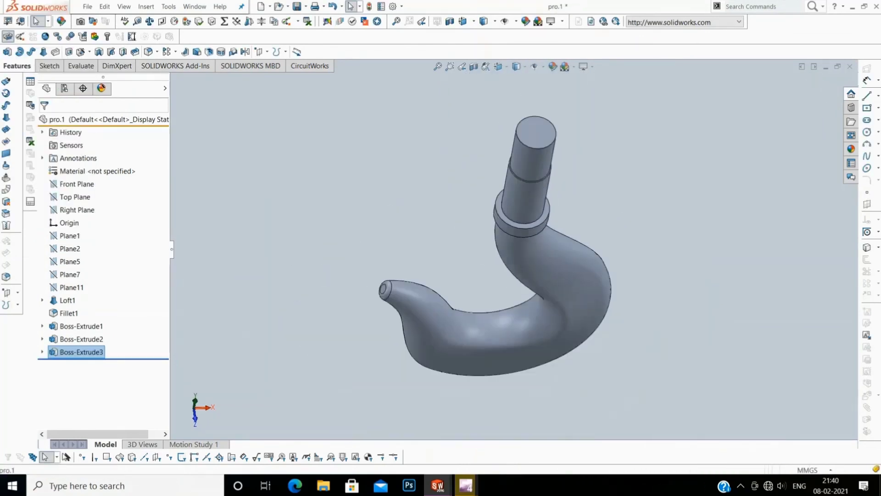
middle_drag(505, 253, 419, 218)
right_click(419, 218)
click(592, 263)
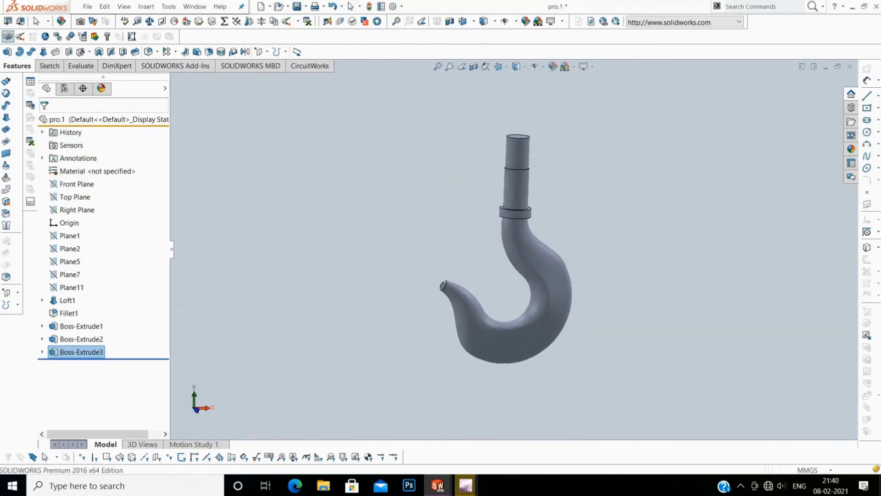
scroll(528, 147, down, 5)
key(ctrl+1)
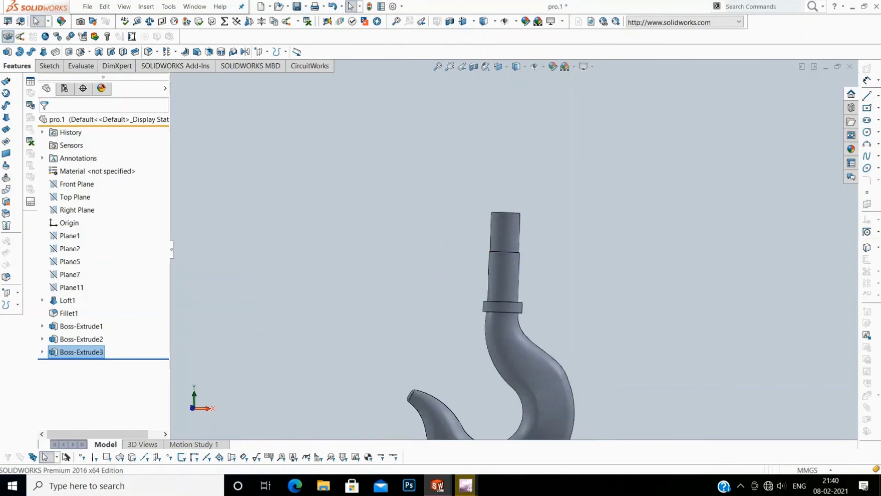
scroll(530, 158, down, 1)
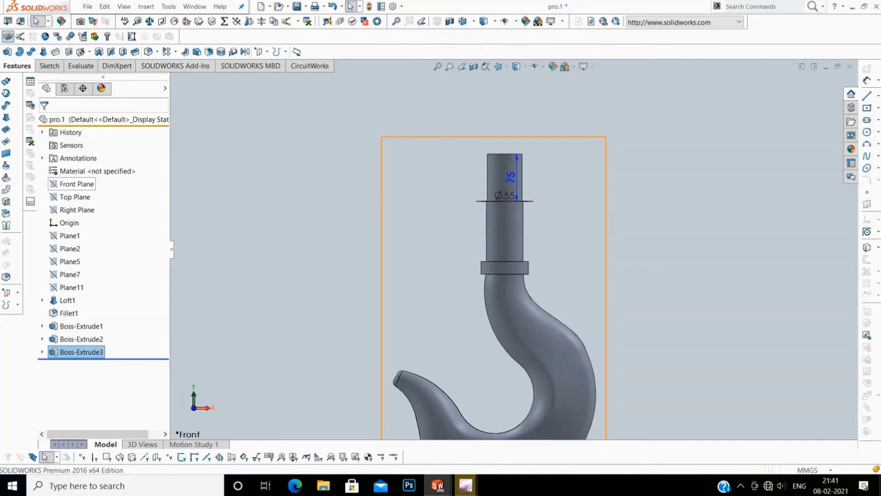
right_click(74, 184)
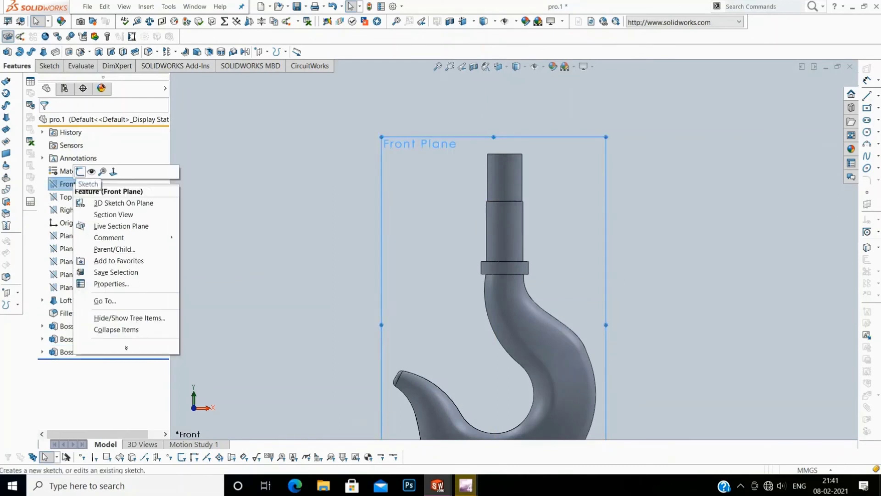
Step: On the Front Plane, sketch a 6 mm diameter circle on the shank's right edge
click(80, 171)
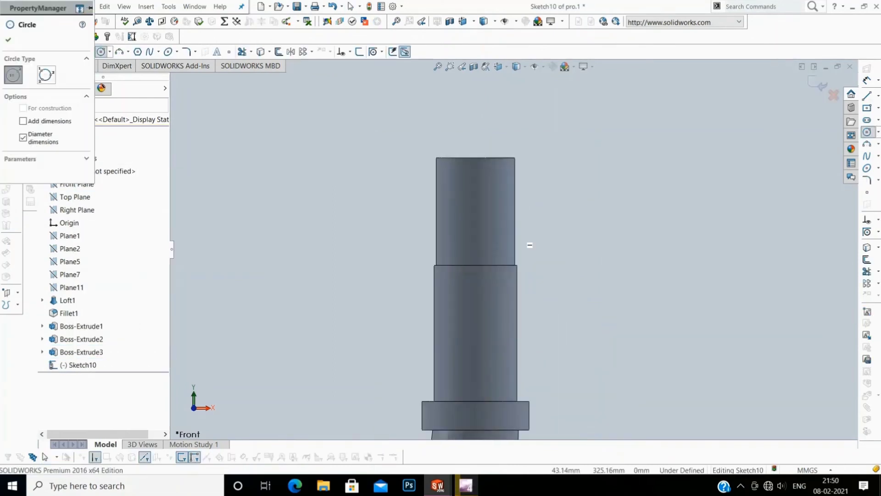
drag(515, 236, 524, 236)
right_click(515, 235)
click(627, 177)
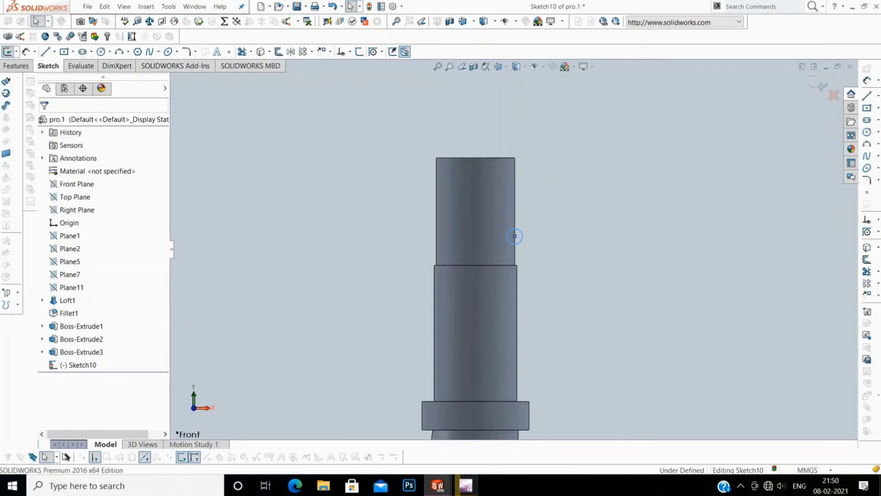
click(524, 236)
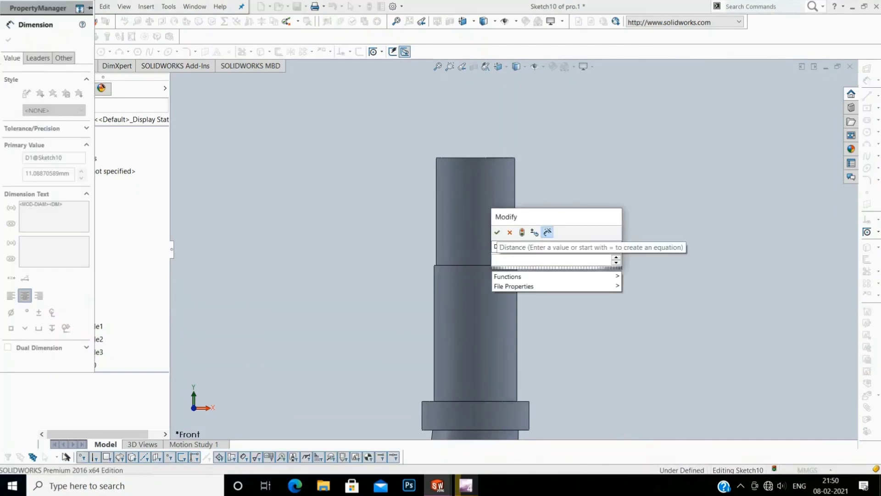
text(6)
key(Return)
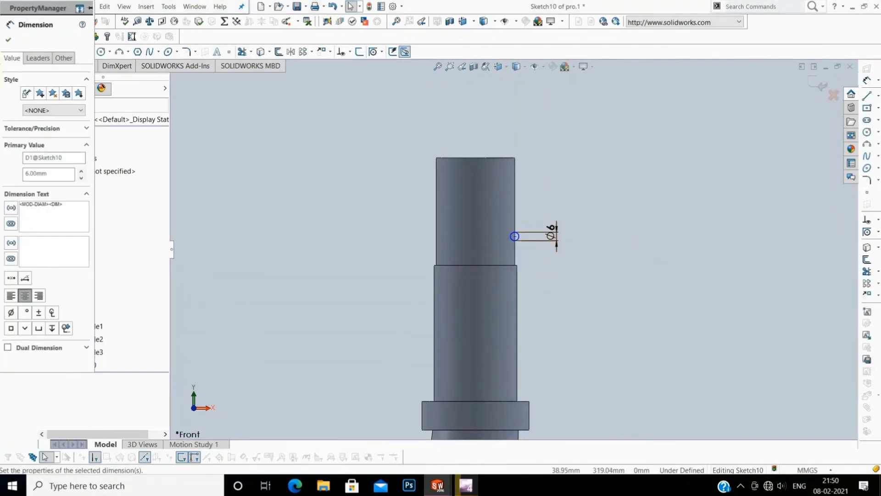
key(Escape)
Step: Dimension the circle 110 mm from the collar's top edge
scroll(515, 236, up, 1)
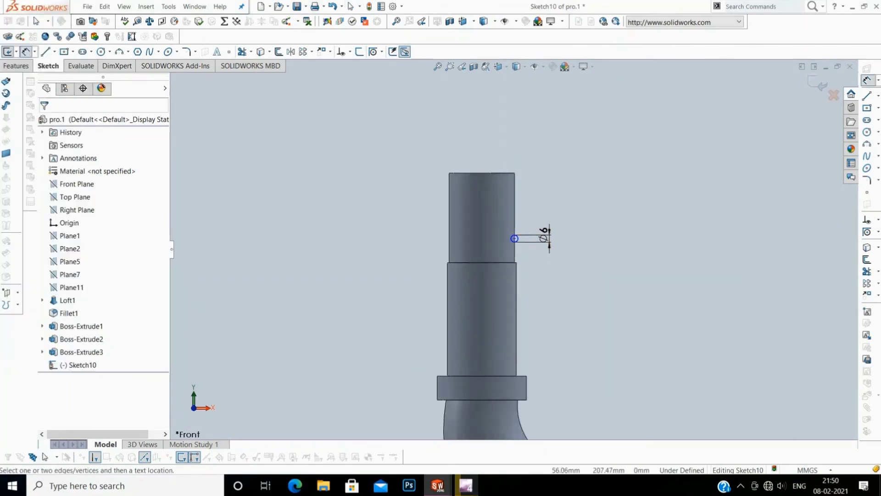
click(515, 238)
click(552, 239)
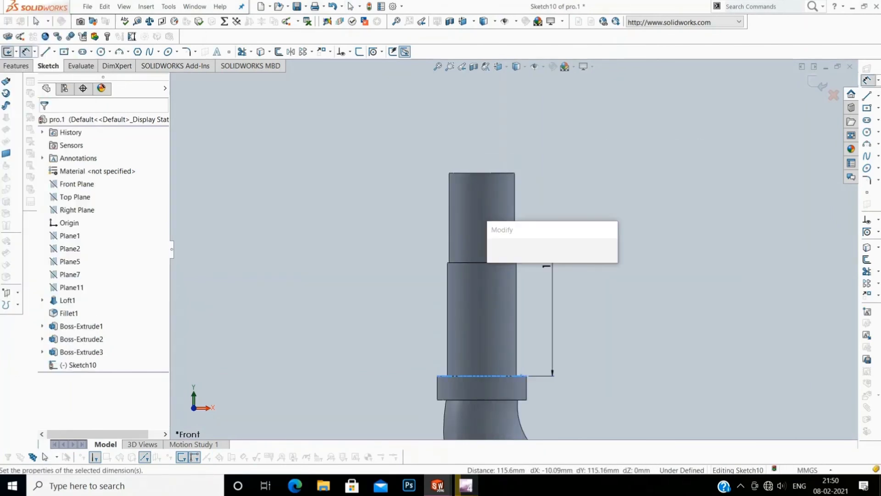
text(110)
key(Return)
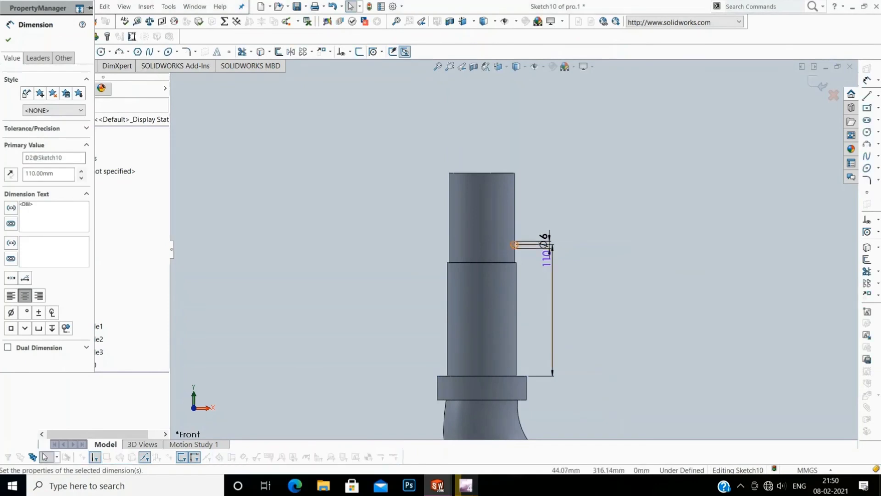
scroll(514, 244, down, 1)
scroll(540, 242, down, 2)
scroll(540, 242, down, 2)
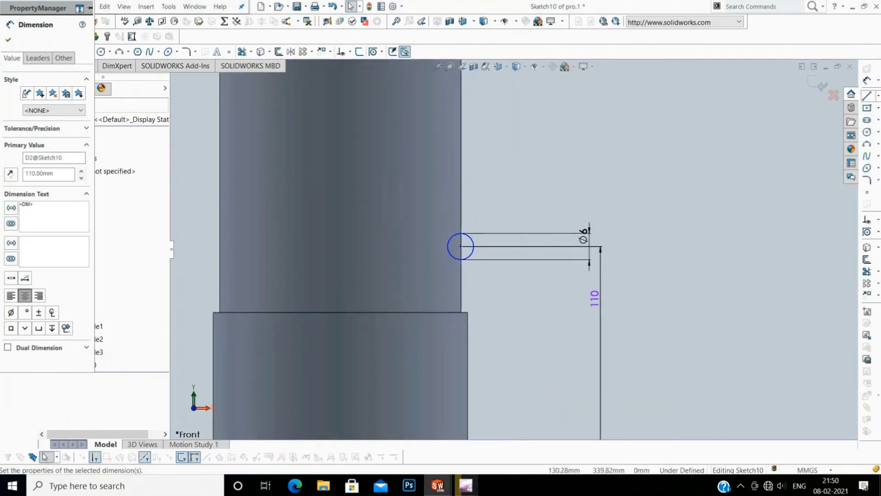
Step: Trim the small circle down to a half-circle at the shank edge
click(878, 95)
click(799, 93)
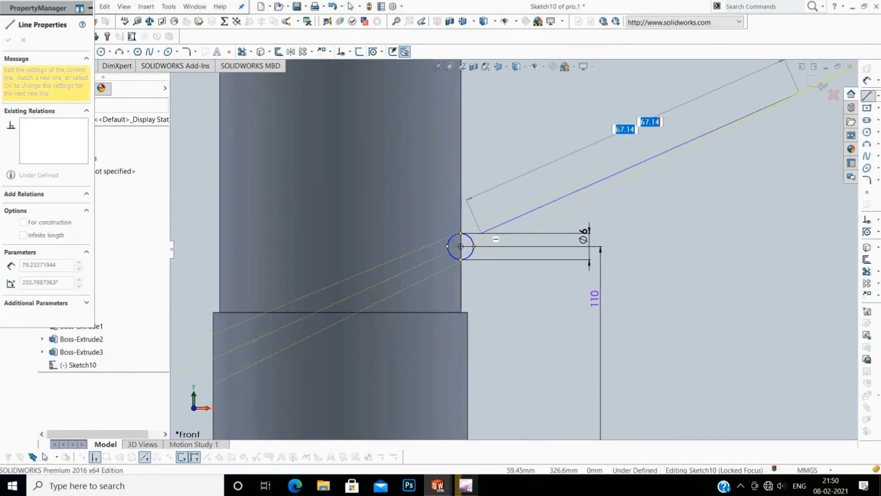
right_click(686, 154)
click(702, 170)
click(878, 96)
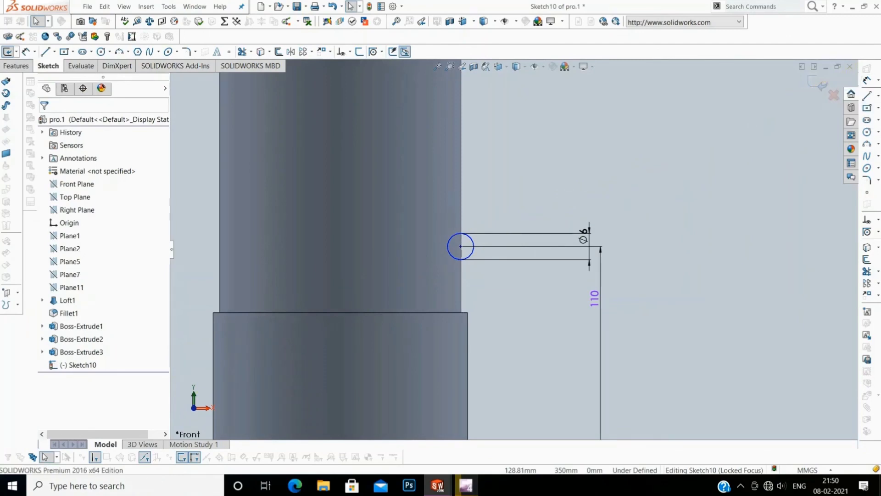
key(Return)
click(476, 242)
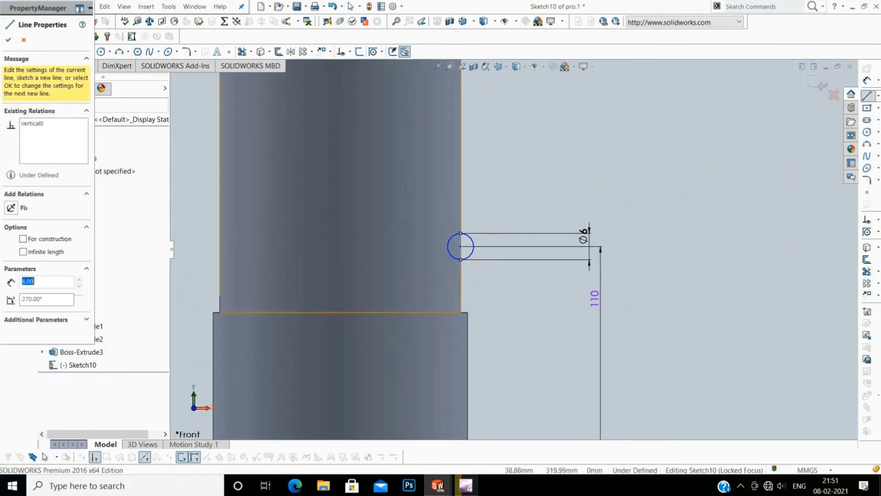
key(Escape)
click(242, 51)
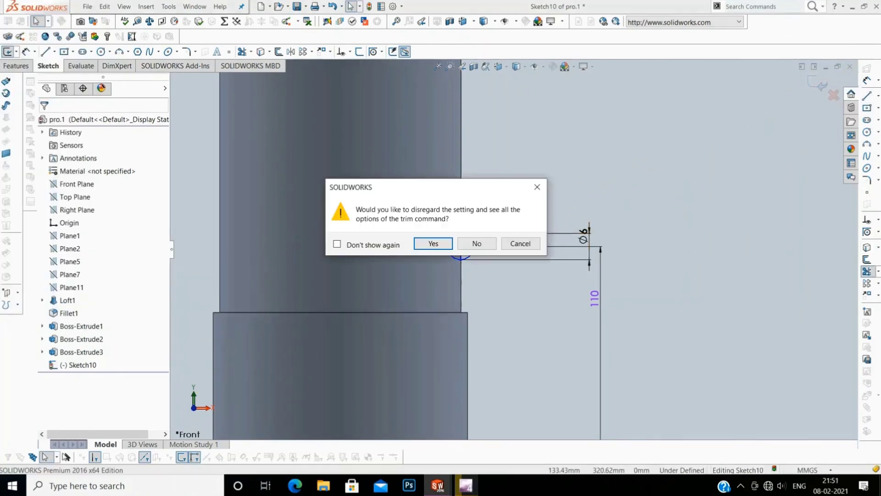
key(Return)
scroll(472, 235, up, 3)
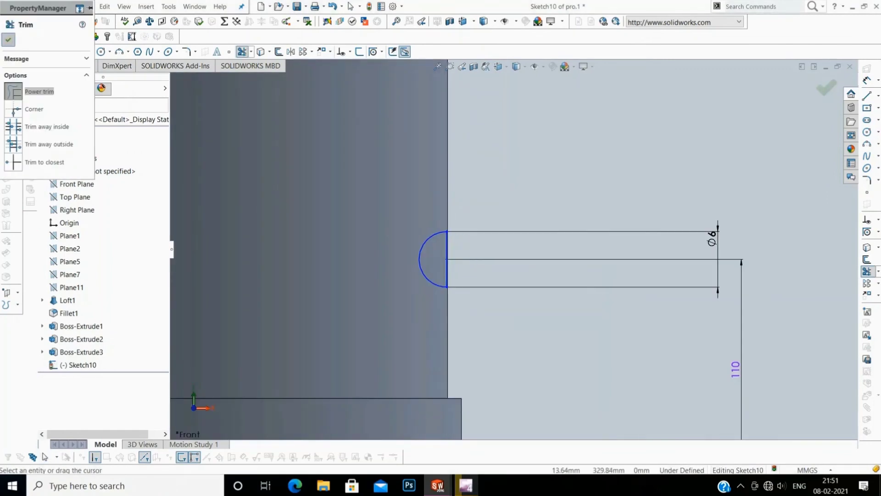
key(Escape)
scroll(537, 413, up, 5)
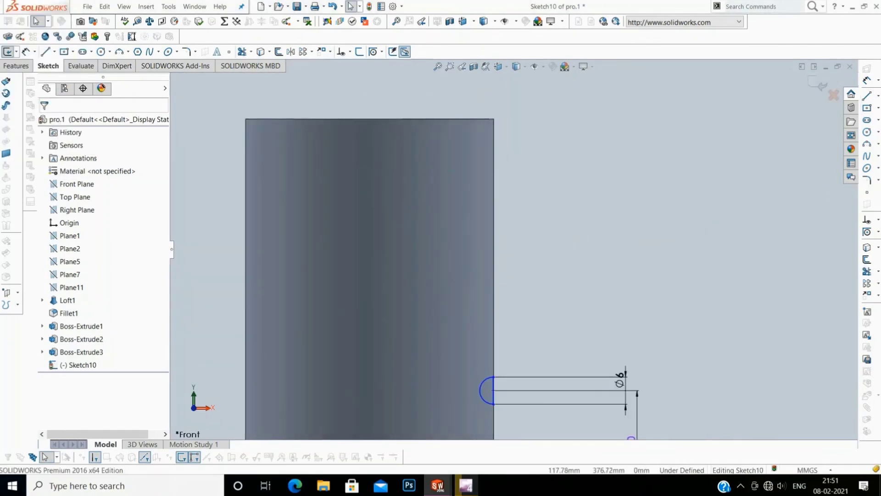
Step: Draw a chamfer line at the shank's top corner at a 45° angle
key(l)
click(473, 119)
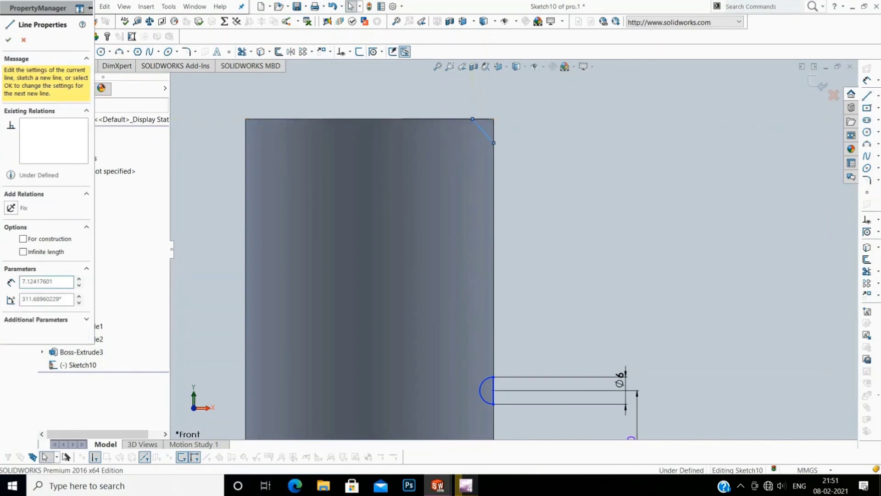
right_click(494, 143)
click(597, 117)
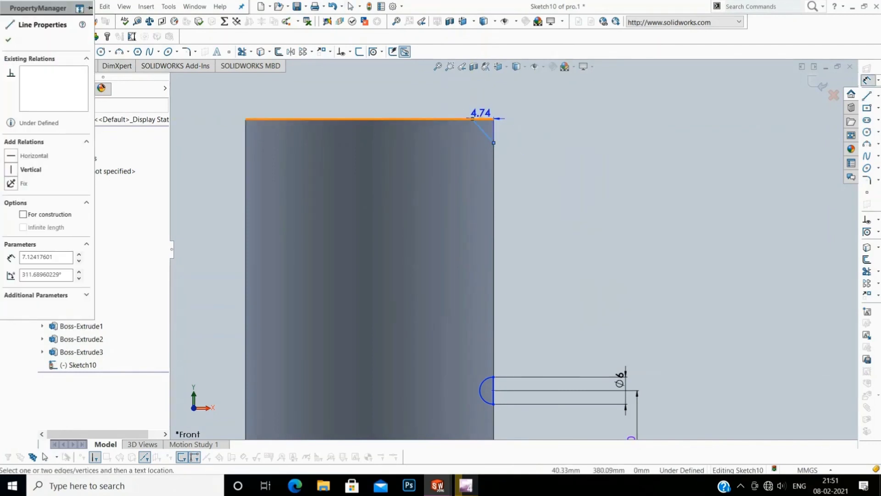
click(482, 118)
click(493, 129)
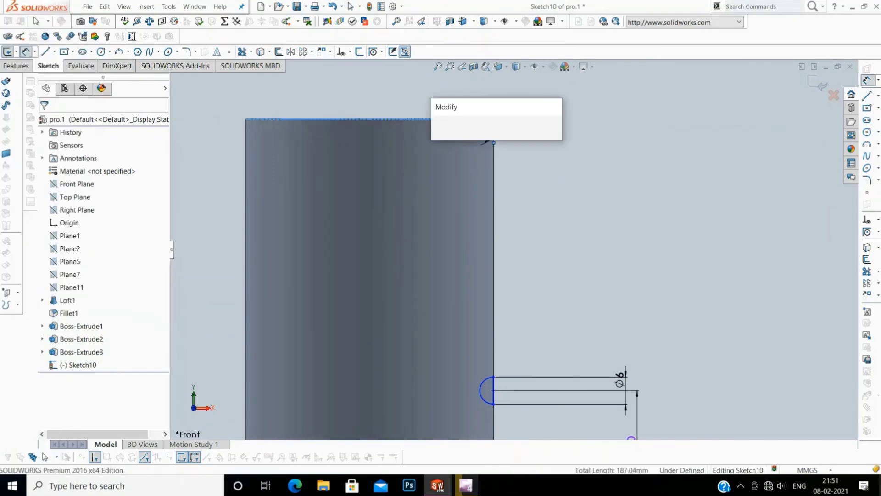
text(45)
key(Return)
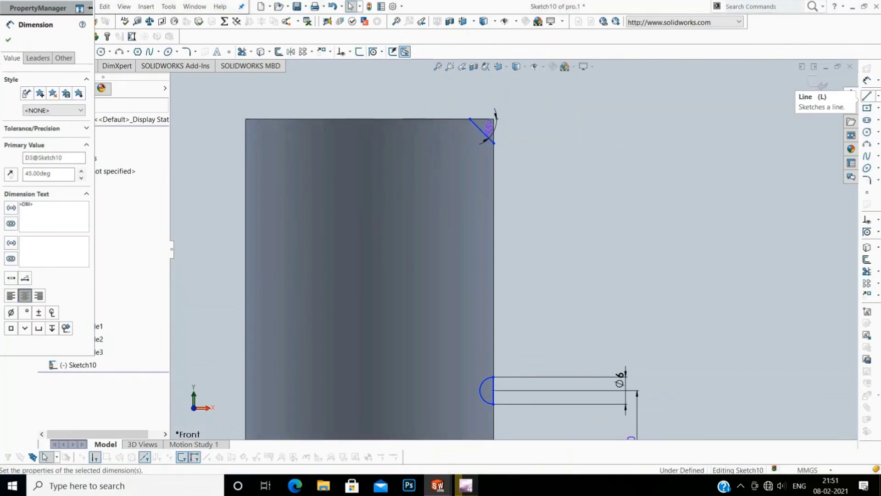
Step: Reselect the Line tool, discarding the stray lines started at the chamfer corner
click(878, 95)
click(800, 93)
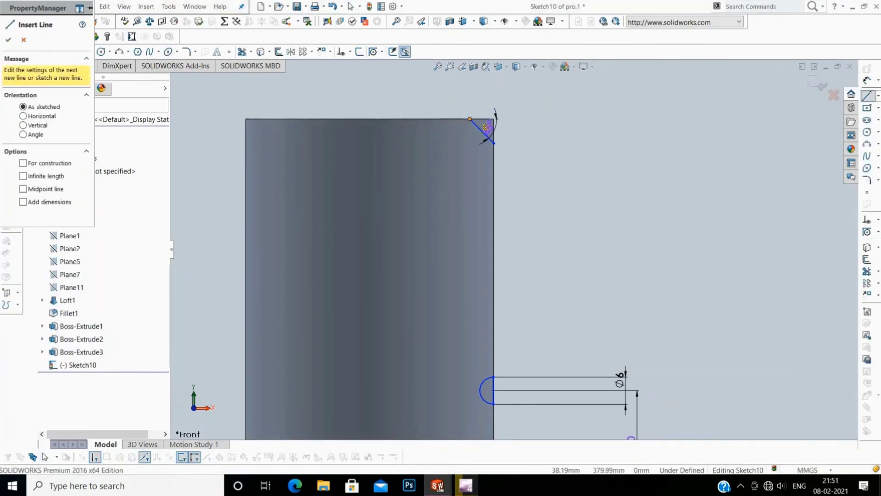
click(470, 119)
key(Escape)
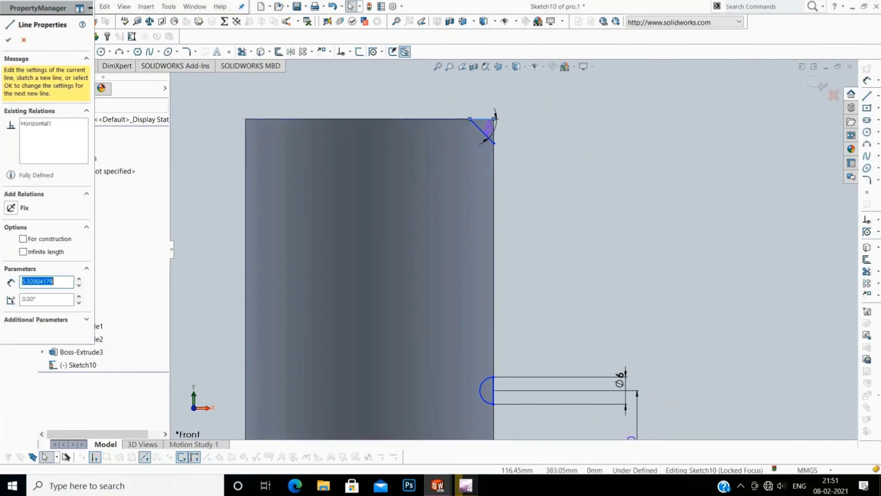
click(878, 95)
click(801, 92)
click(494, 119)
scroll(496, 90, down, 2)
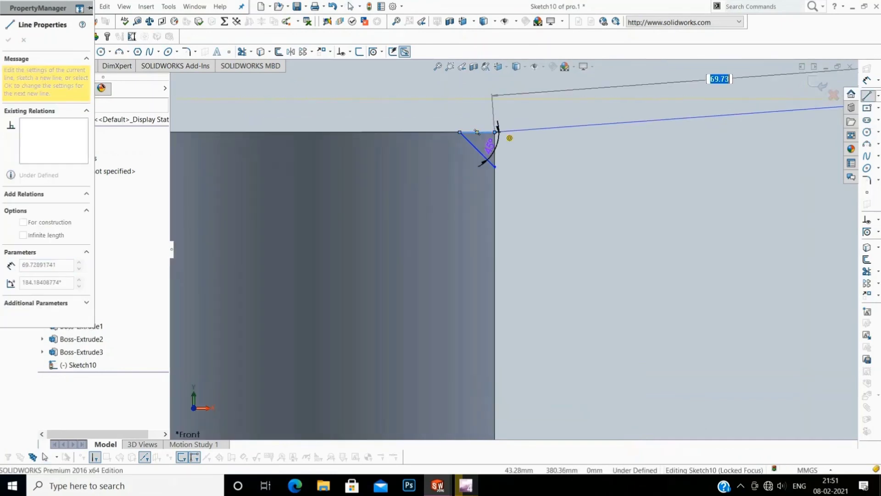
right_click(604, 109)
click(630, 130)
click(878, 95)
click(807, 97)
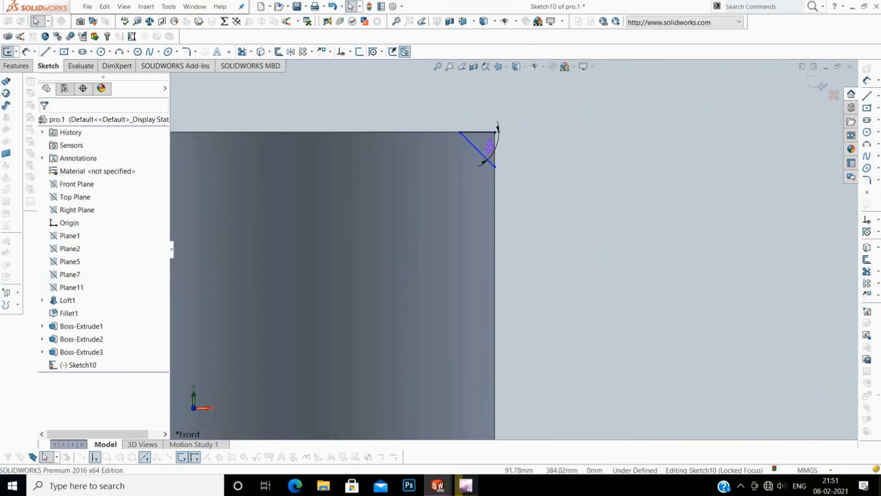
Step: Draw the vertical line closing the chamfer triangle and dimension it 5
click(509, 139)
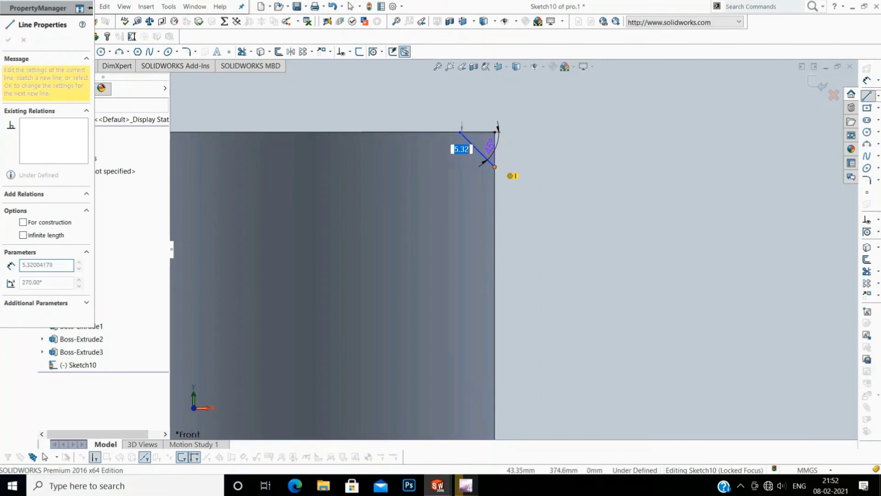
right_click(557, 102)
click(619, 119)
click(523, 147)
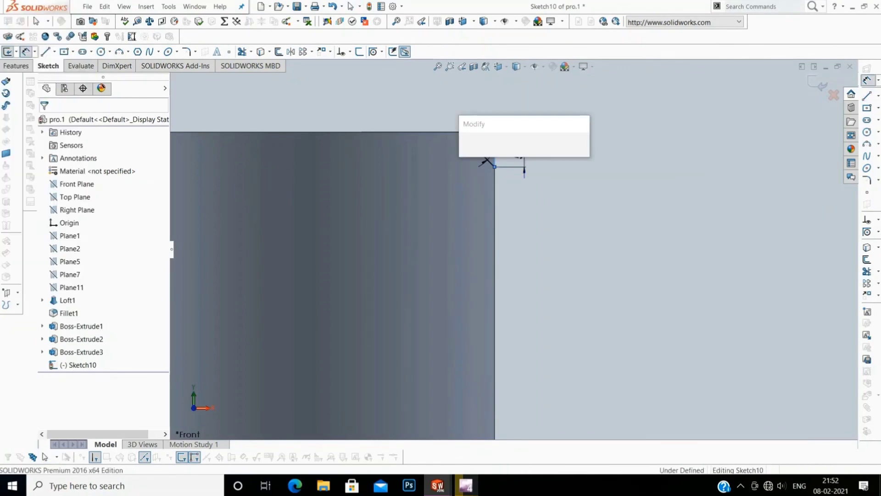
key(Return)
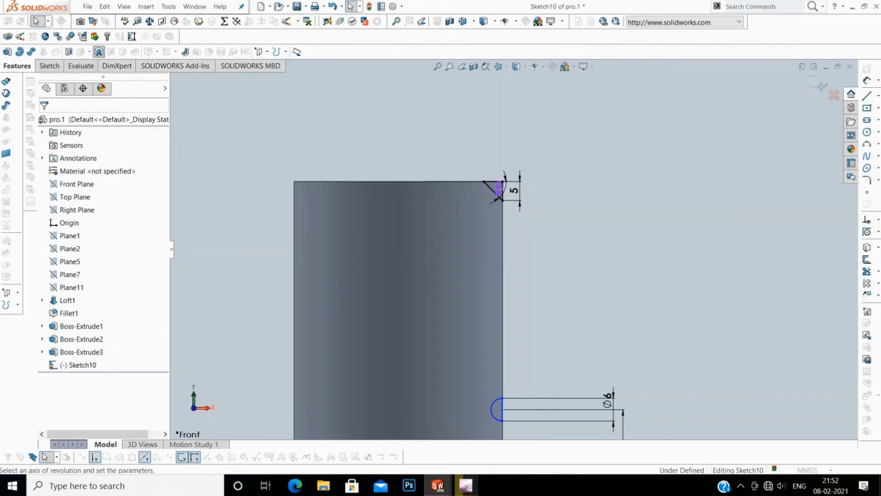
Step: Switch to the Centerline tool, discarding the misplaced centreline attempts
key(Escape)
click(878, 96)
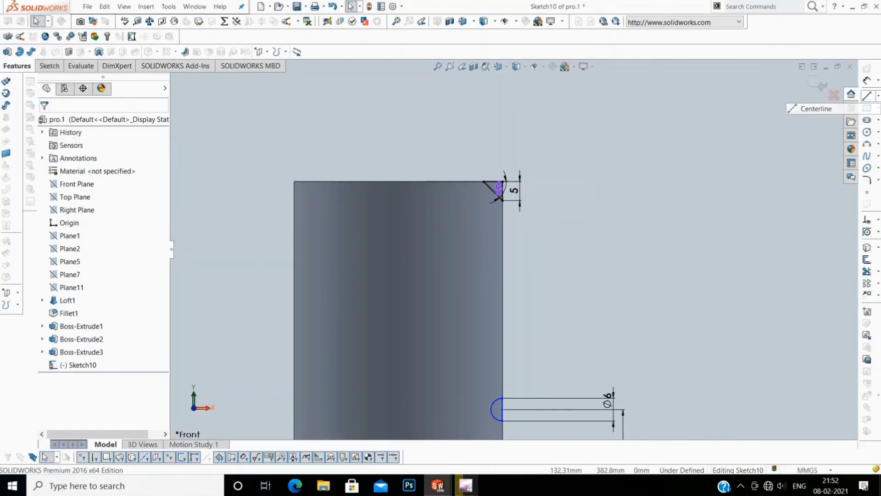
click(811, 109)
click(805, 69)
key(Escape)
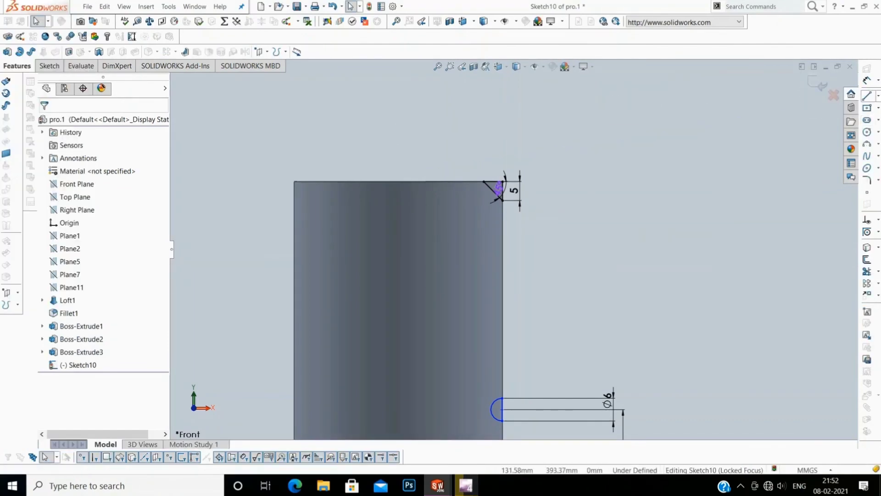
click(879, 96)
click(808, 106)
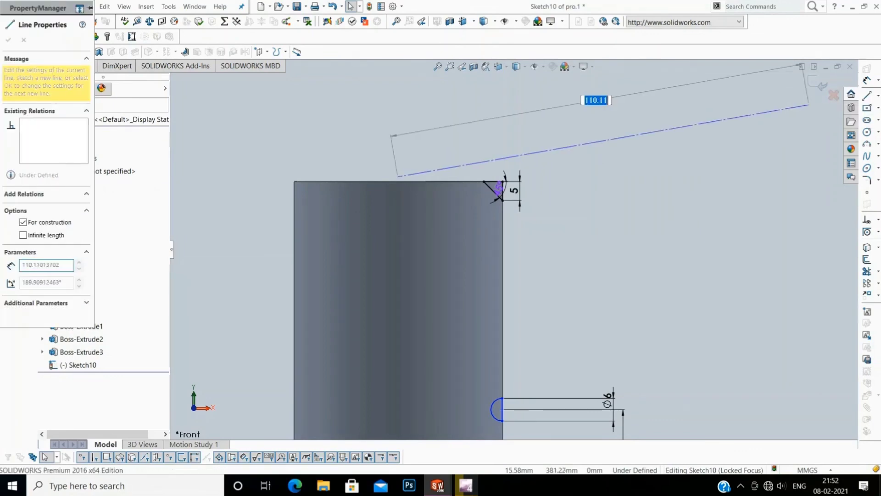
right_click(563, 119)
click(590, 139)
Step: Draw a vertical centreline up from the top-edge centre and revolve-cut 360° around it
click(878, 96)
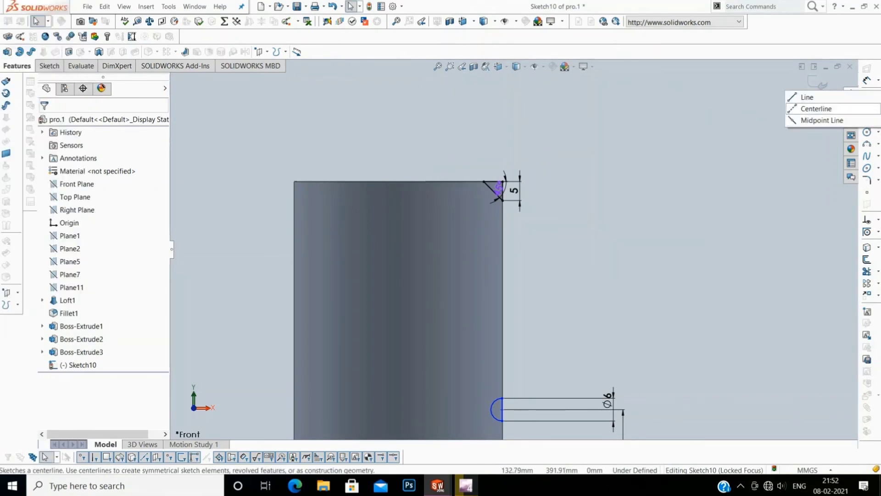
click(812, 109)
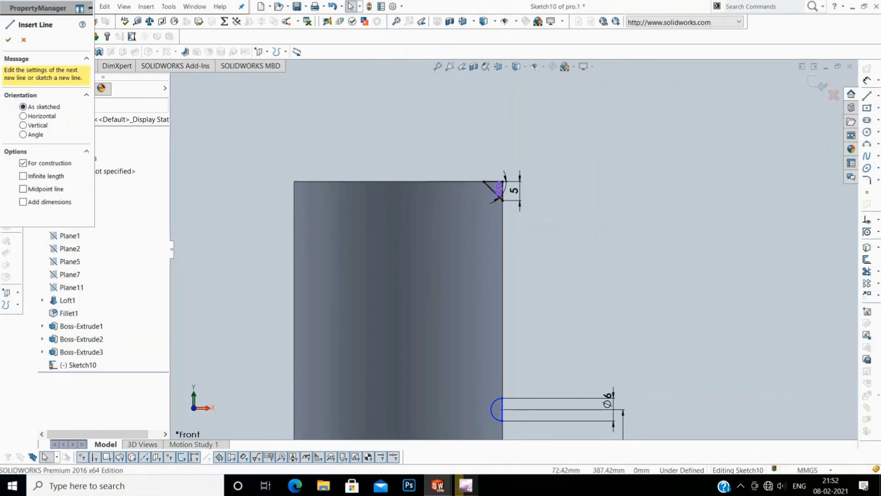
click(398, 181)
click(399, 143)
key(Escape)
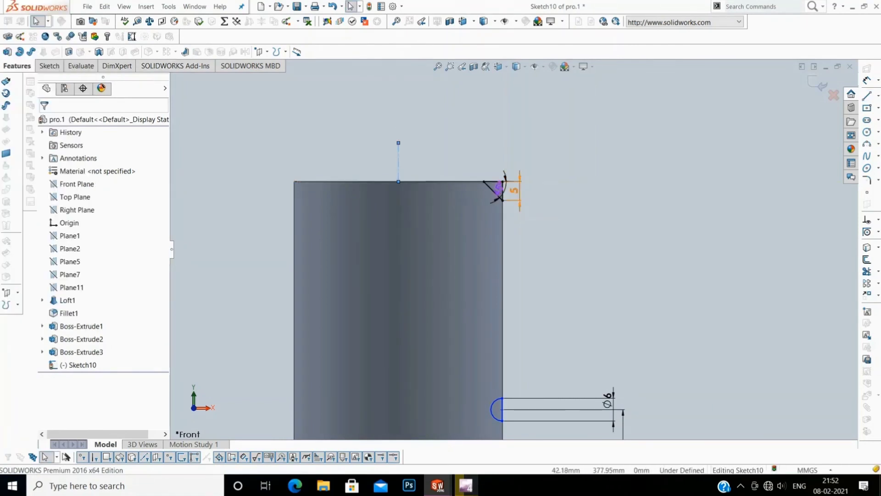
click(6, 165)
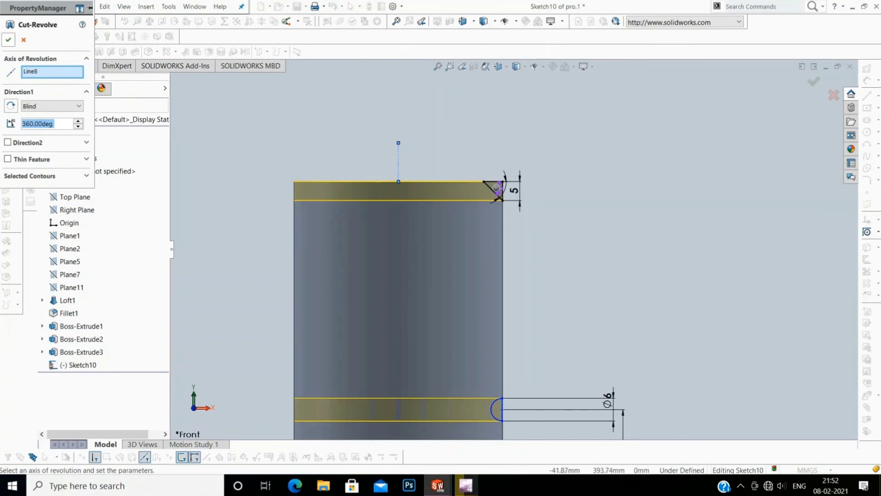
click(9, 39)
scroll(515, 251, up, 8)
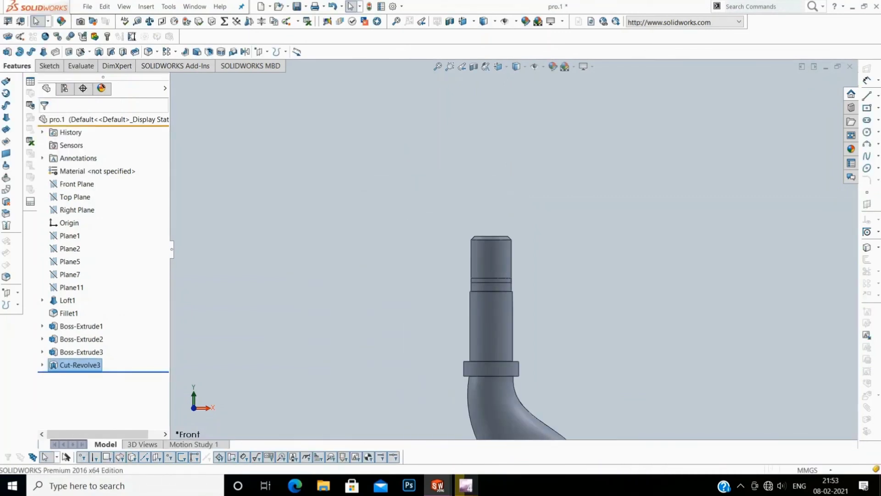
scroll(425, 206, up, 5)
right_click(426, 205)
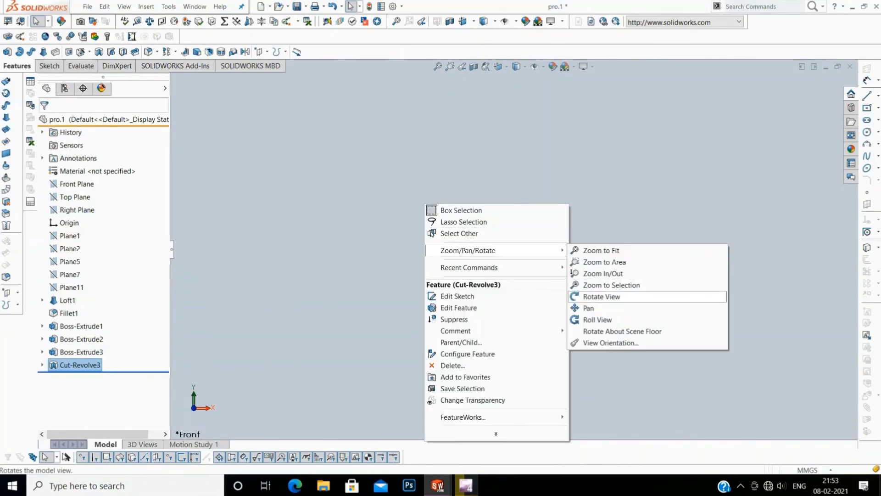
click(601, 296)
drag(602, 296, 587, 298)
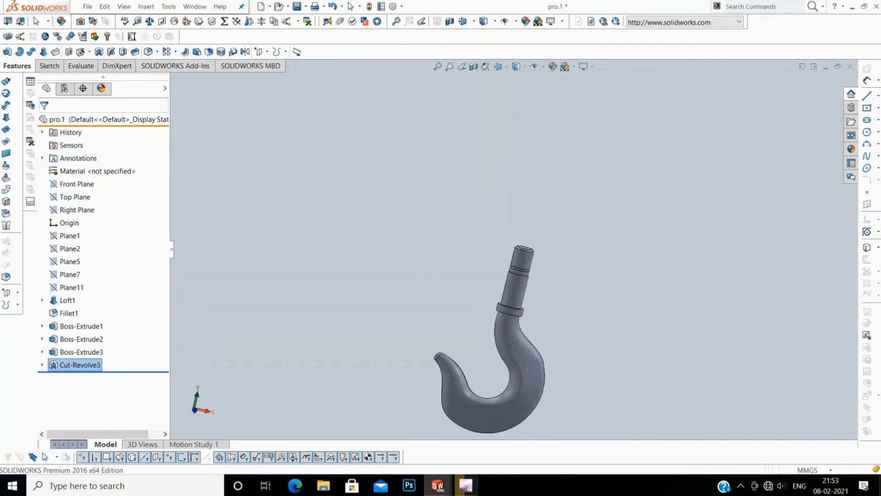
scroll(528, 296, down, 5)
right_click(385, 205)
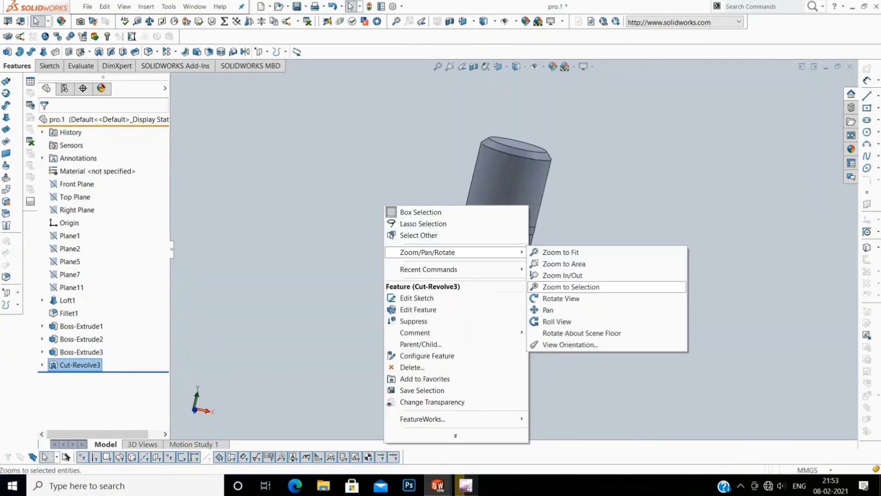
click(571, 287)
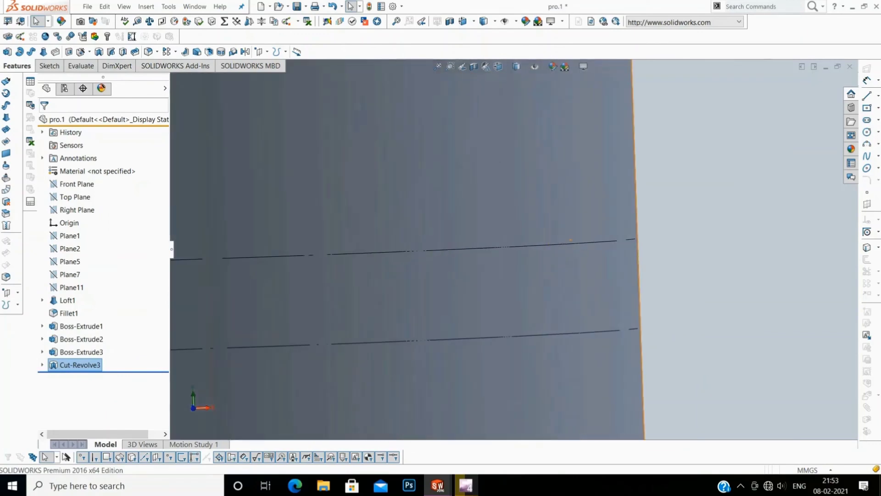
scroll(588, 271, up, 5)
right_click(364, 273)
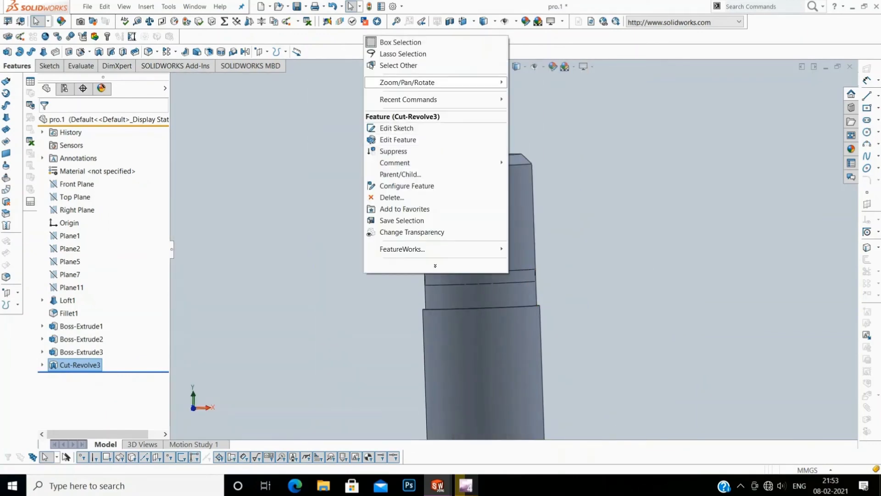
click(541, 129)
mouse_move(541, 137)
mouse_down()
mouse_move(505, 146)
mouse_move(440, 79)
mouse_up()
right_click(441, 79)
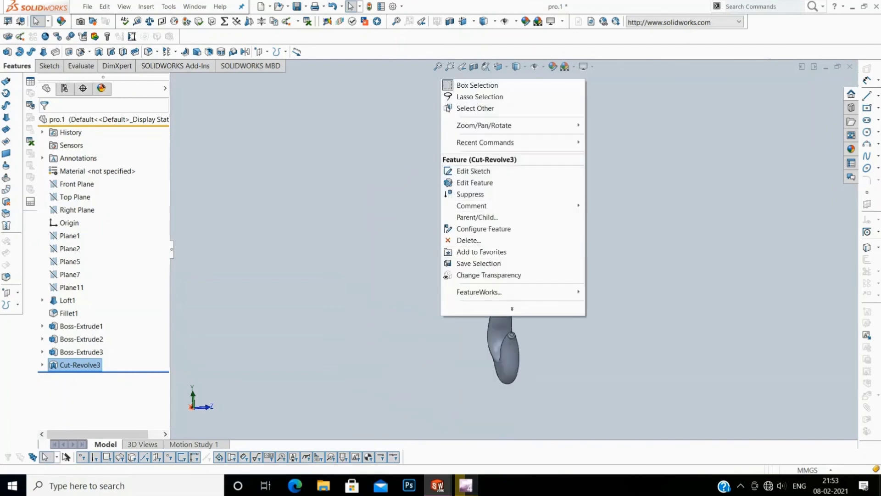
mouse_move(505, 192)
mouse_down()
mouse_move(542, 215)
mouse_move(514, 257)
mouse_up()
scroll(501, 307, up, 5)
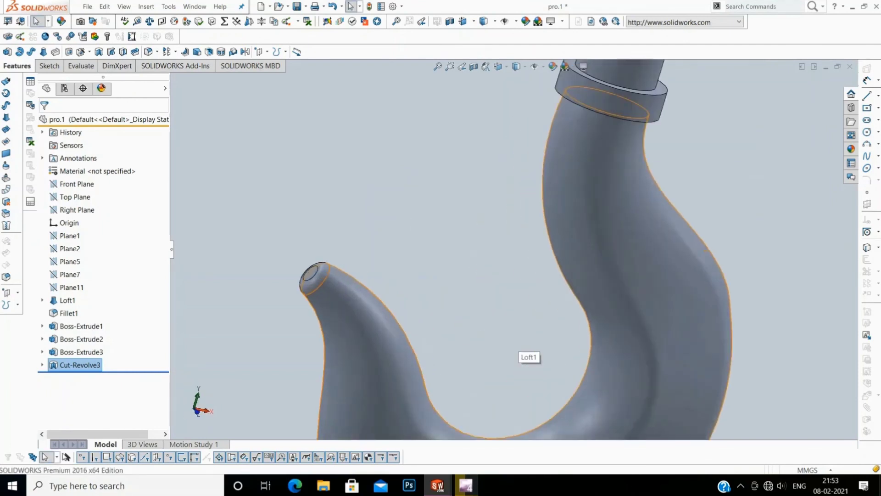
right_click(467, 76)
drag(620, 175, 573, 206)
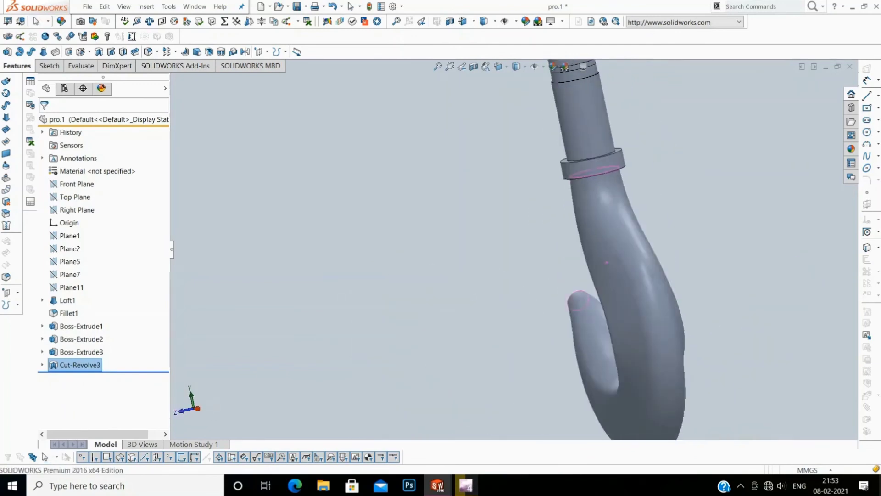
scroll(534, 138, down, 2)
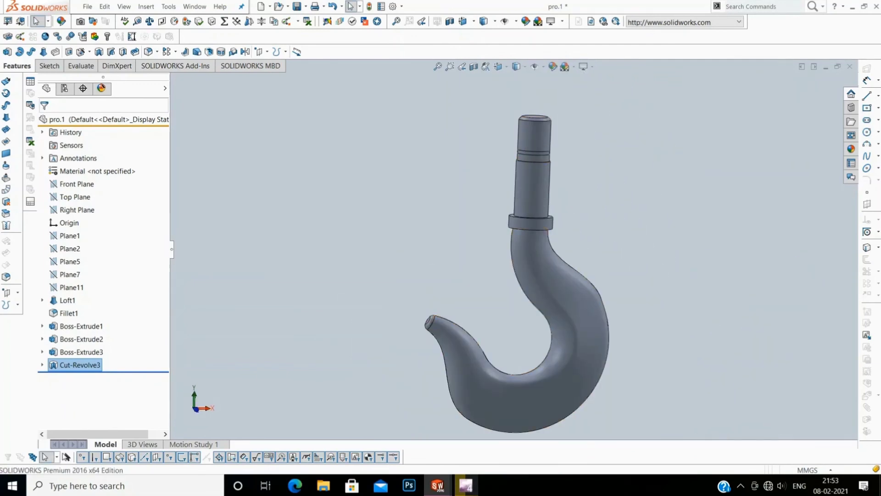
right_click(546, 257)
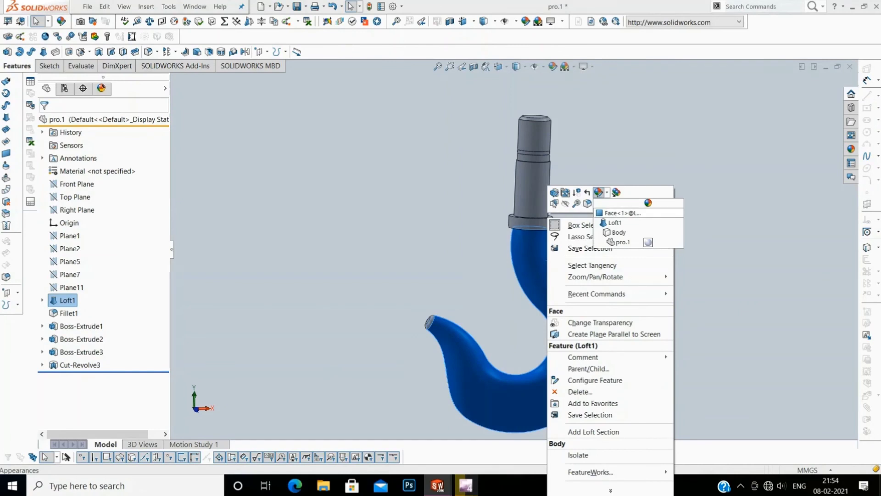
Step: Apply an orange appearance (RGB 232, 113, 8) to the entire hook part
key(Escape)
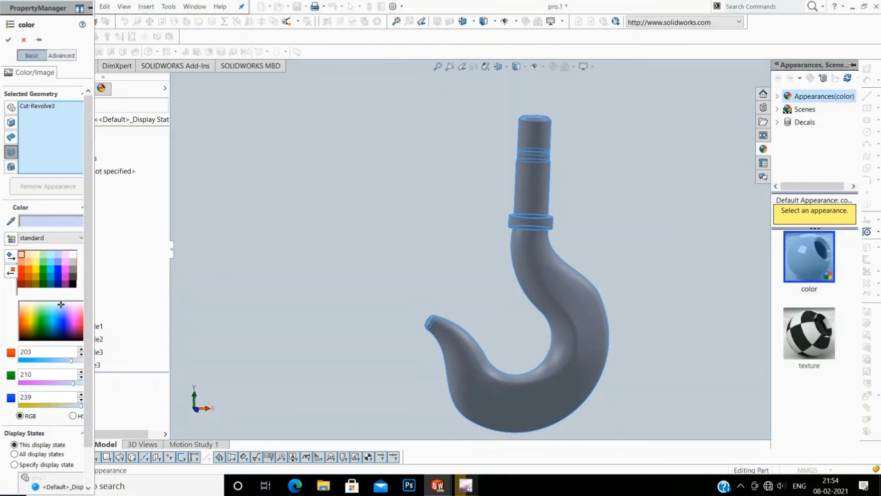
click(25, 320)
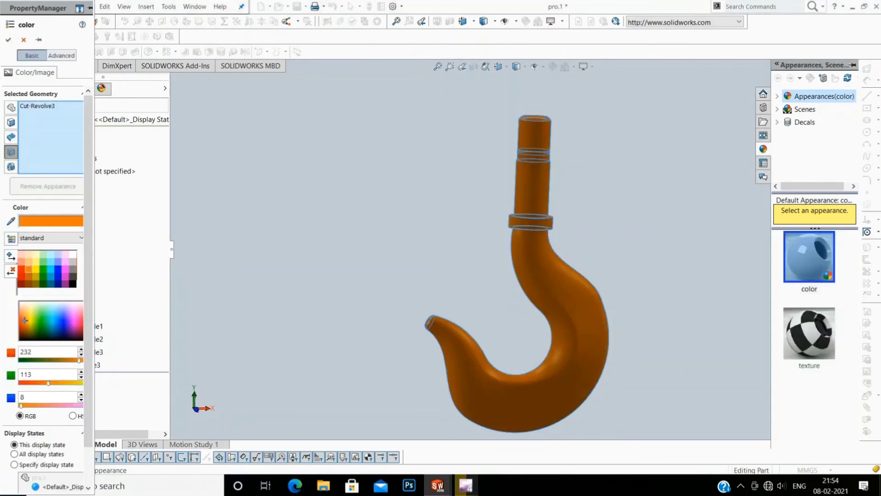
key(Return)
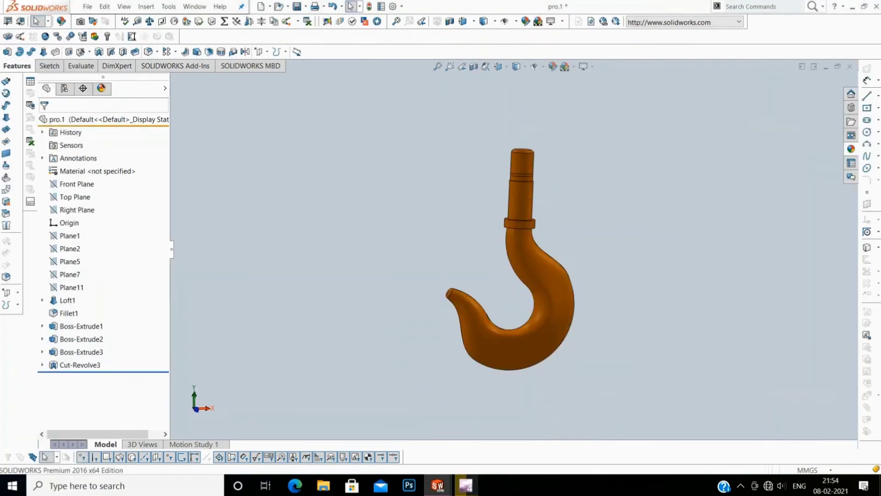
scroll(533, 294, down, 2)
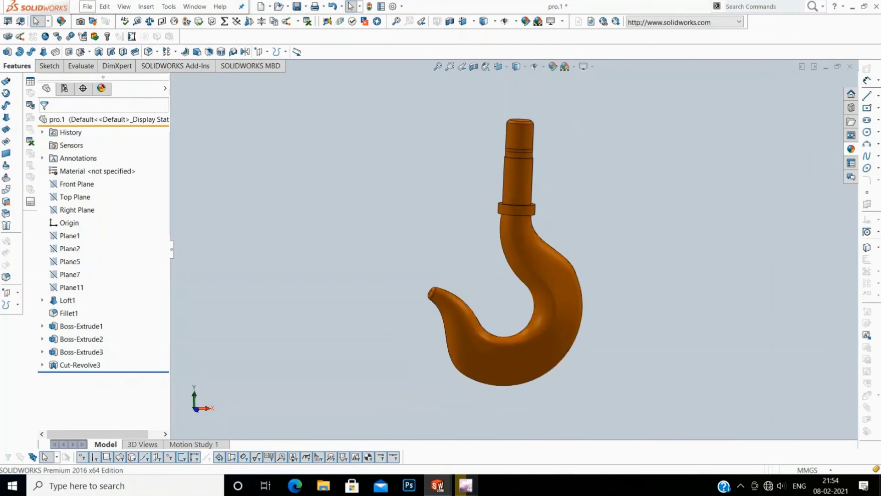
click(741, 485)
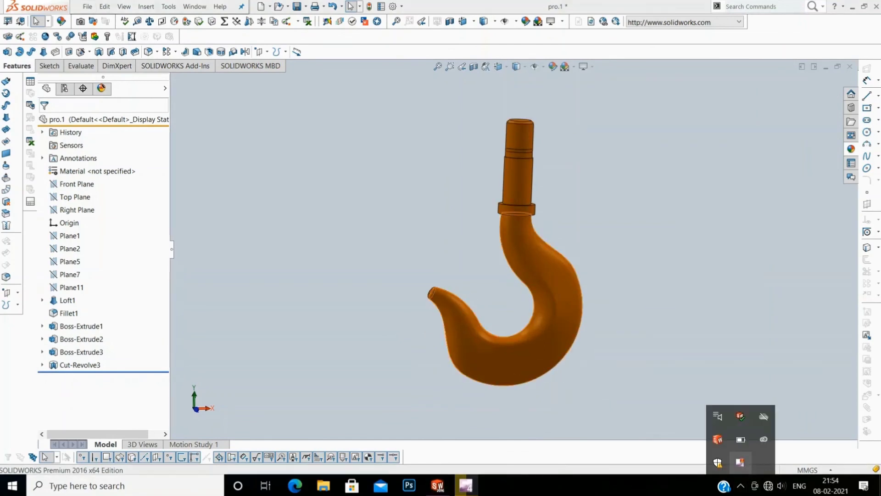
right_click(719, 418)
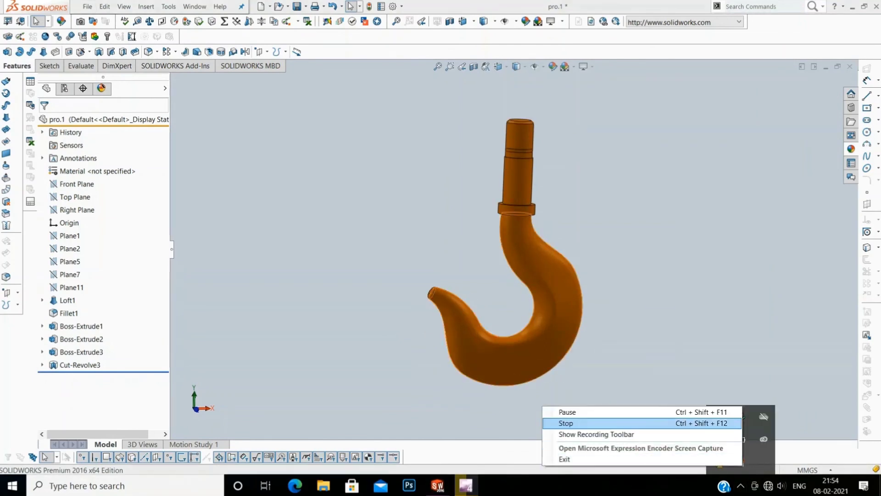
click(579, 423)
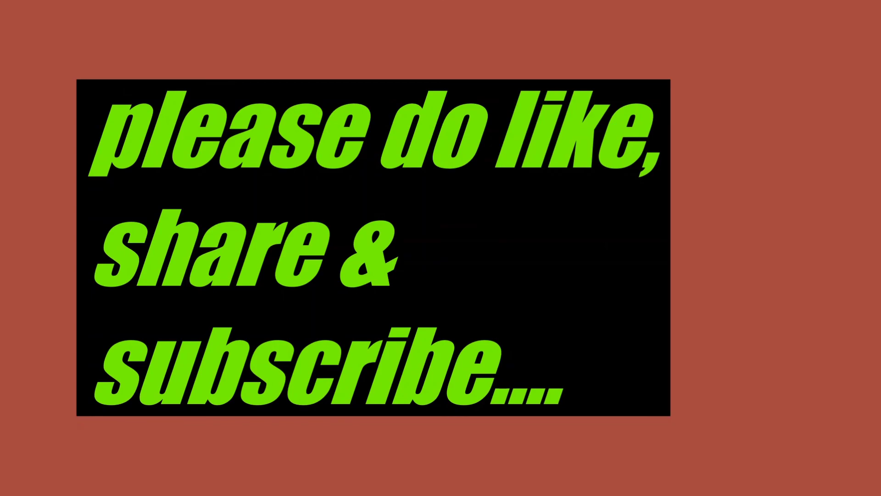